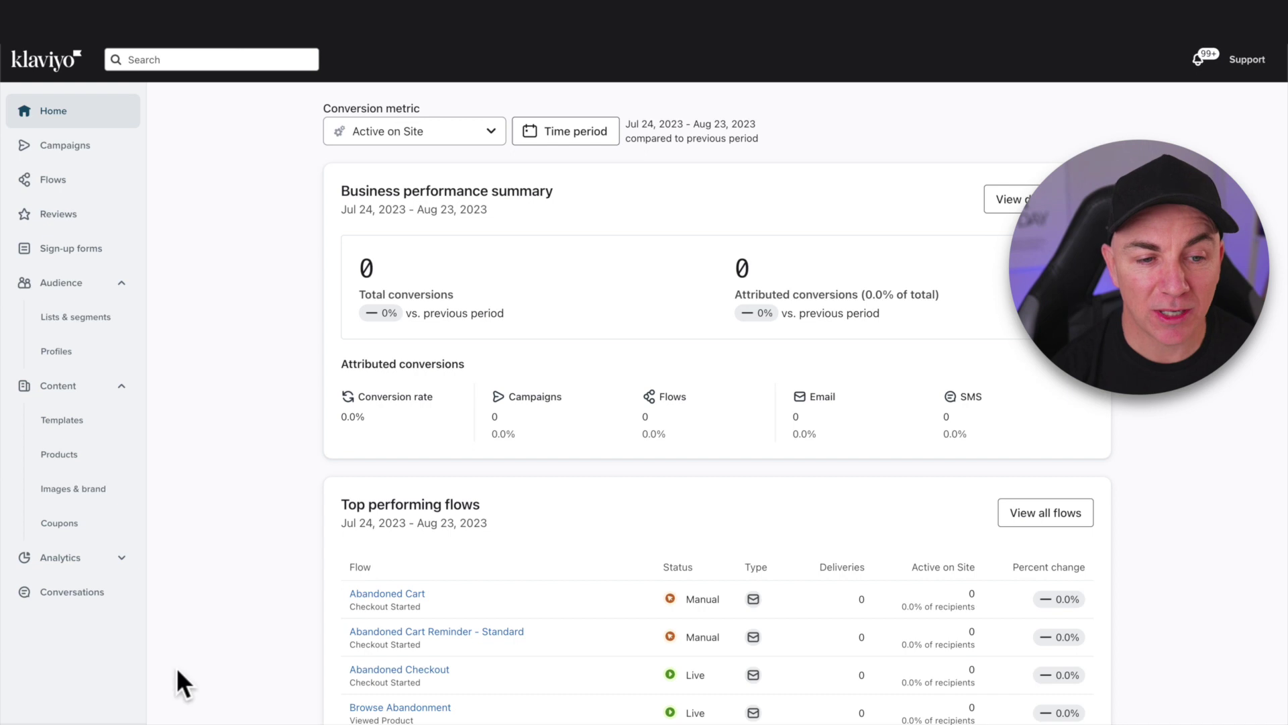
# Open the account's integrations, search the available integrations for "shop" and add the Shopify integration.
pyautogui.click(67, 710)
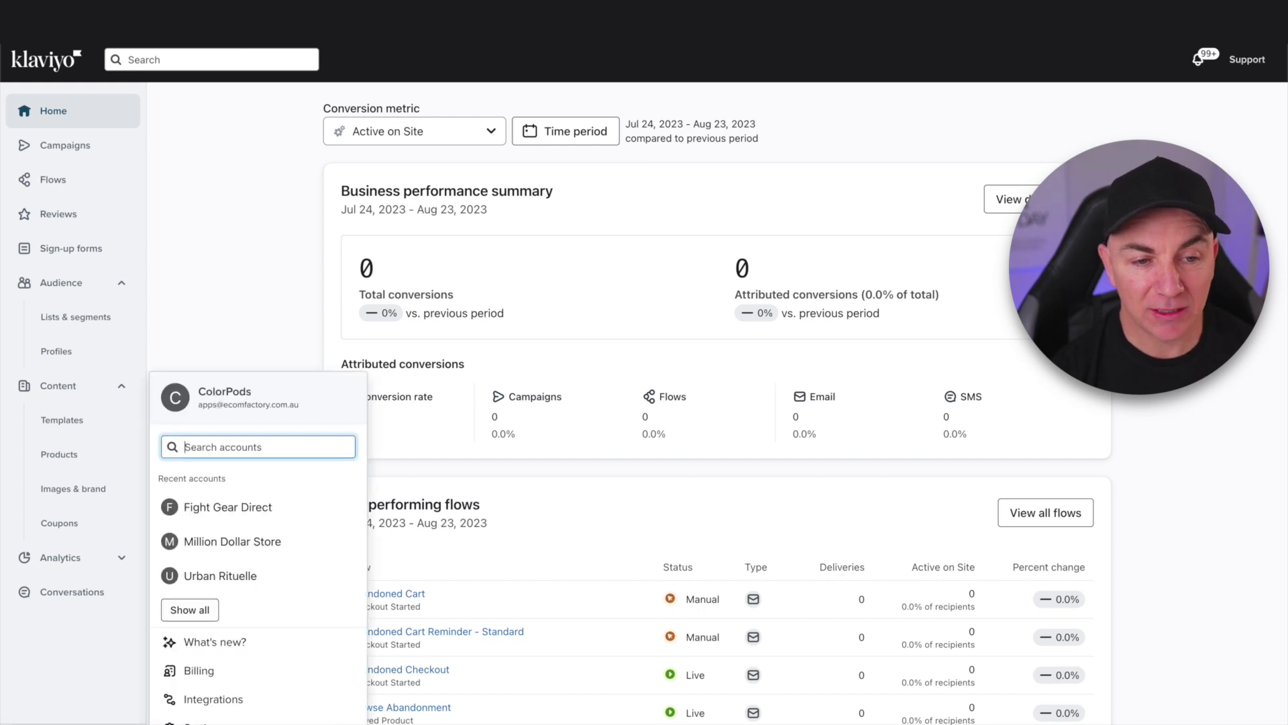
pyautogui.click(248, 701)
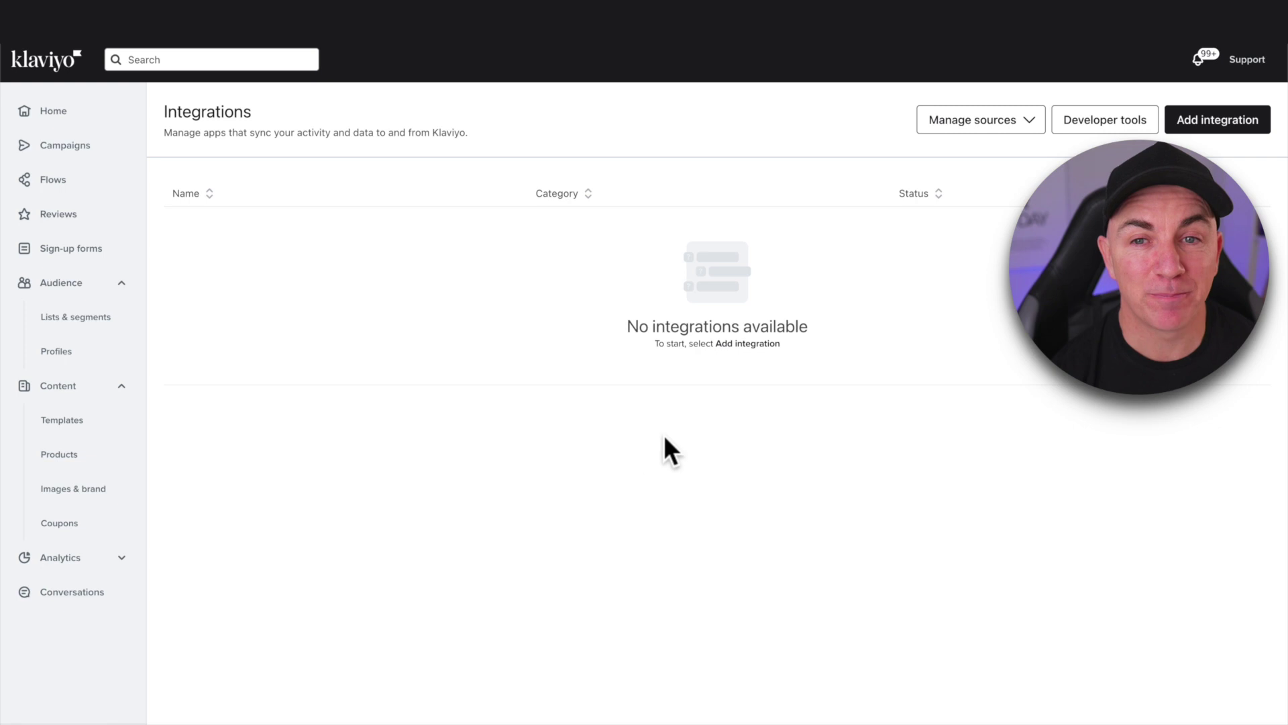
pyautogui.click(1212, 121)
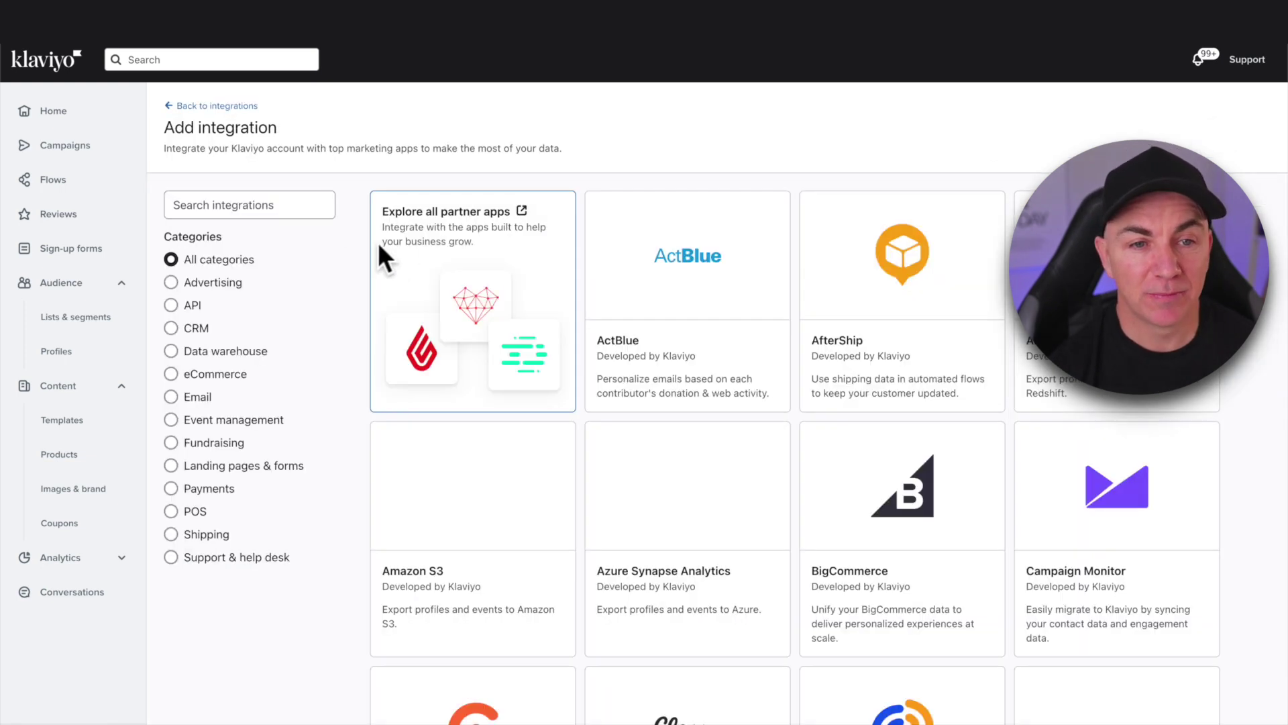
pyautogui.write('shop')
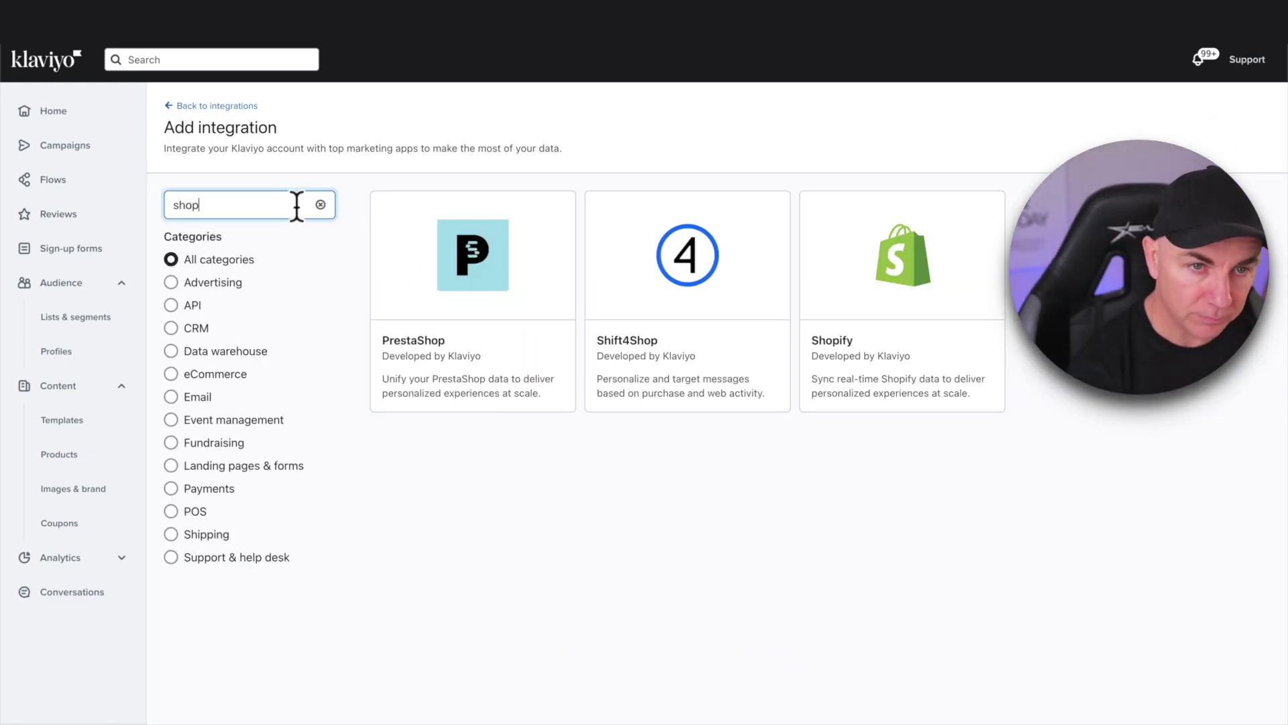
pyautogui.click(851, 368)
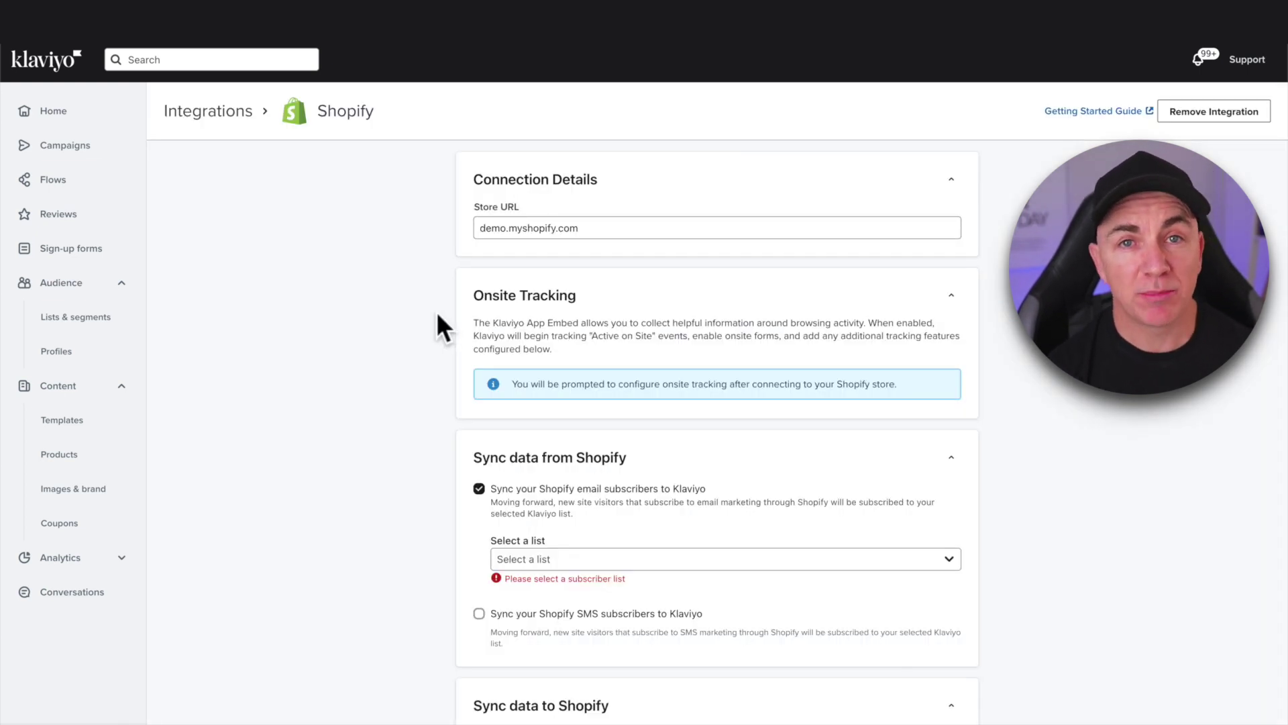
# Sync Shopify email subscribers to the Opt In PopUp list and enable syncing of SMS subscribers to the SMS Subscribers list.
pyautogui.click(725, 559)
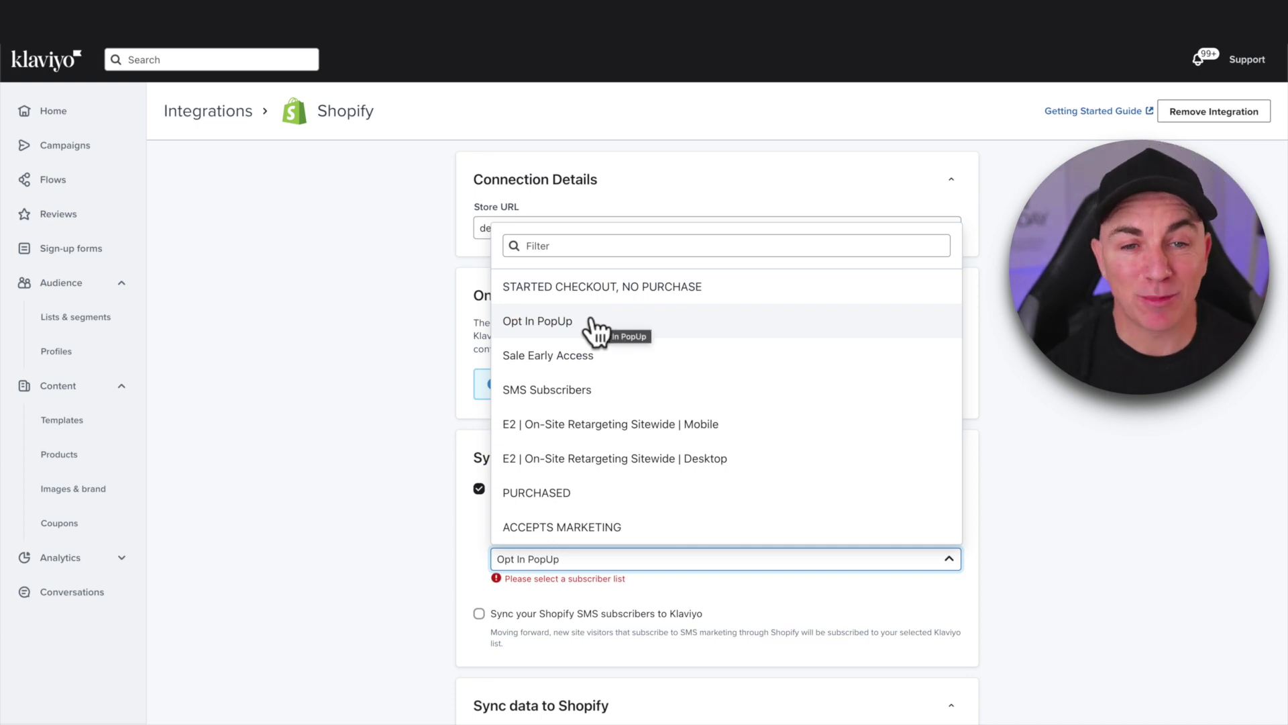
pyautogui.click(594, 321)
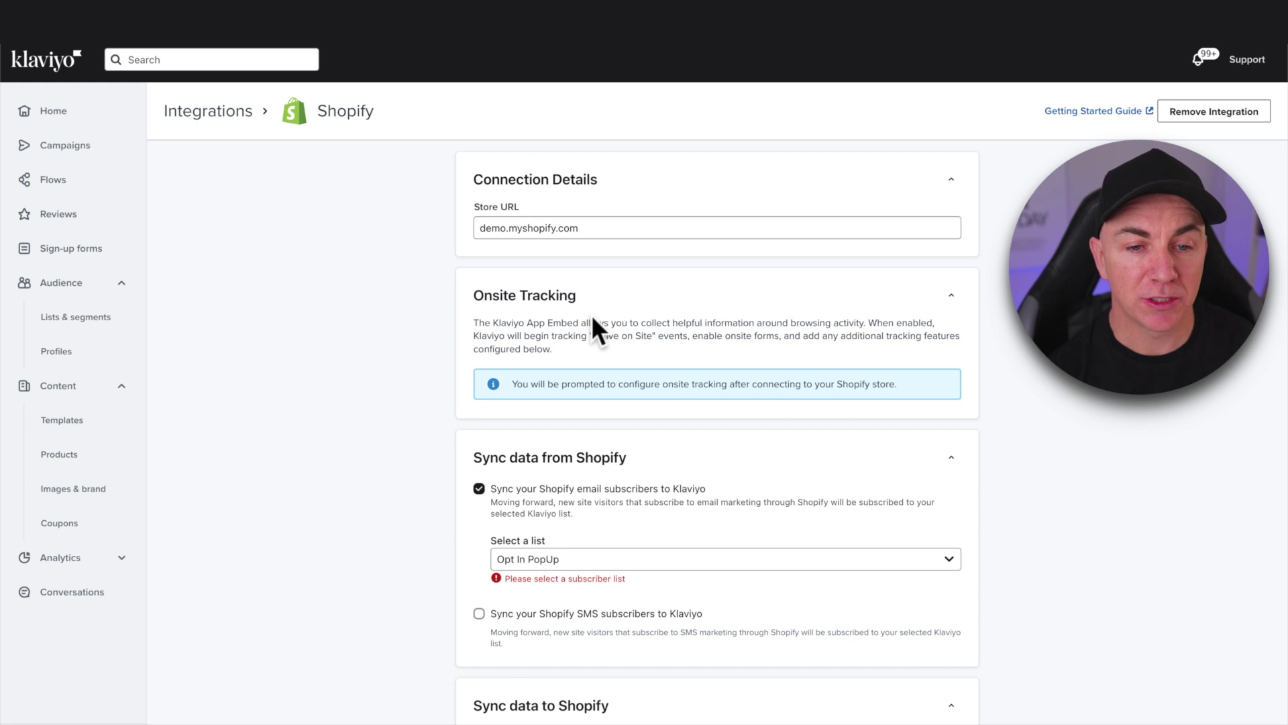
pyautogui.click(480, 614)
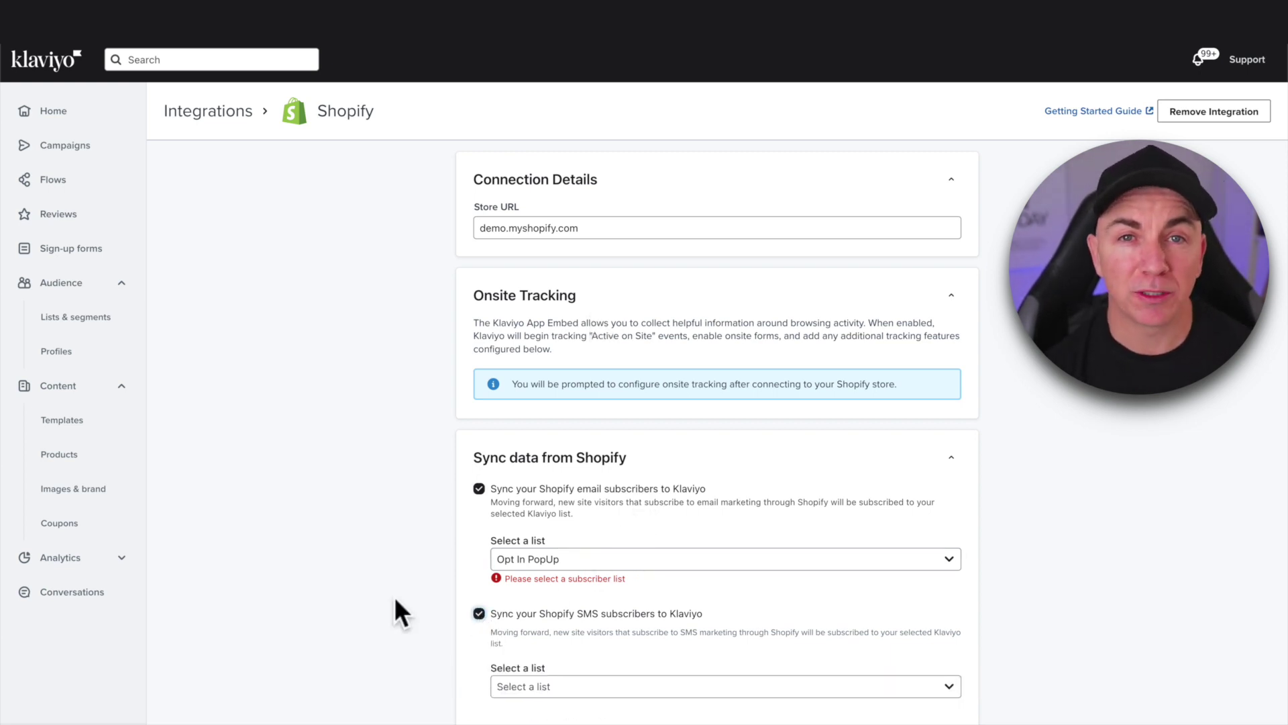
pyautogui.scroll(-2, 381, 590)
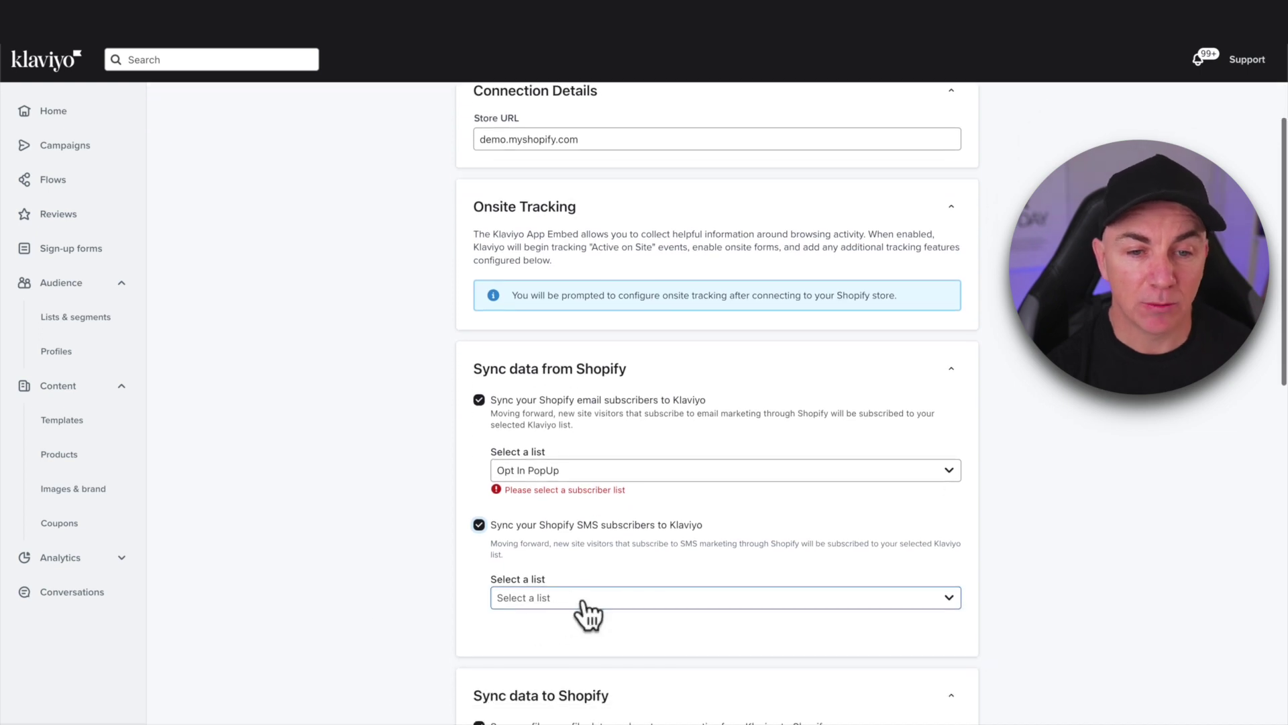
pyautogui.click(581, 599)
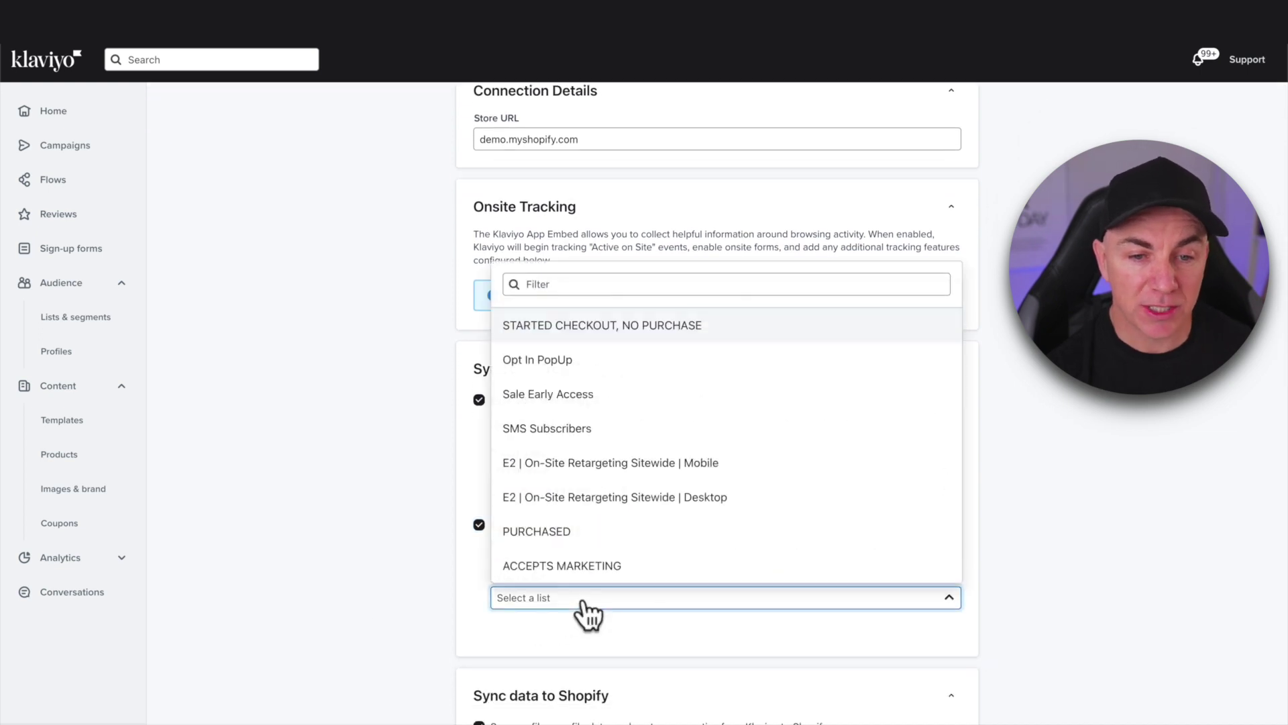
pyautogui.click(545, 430)
pyautogui.scroll(-3, 392, 466)
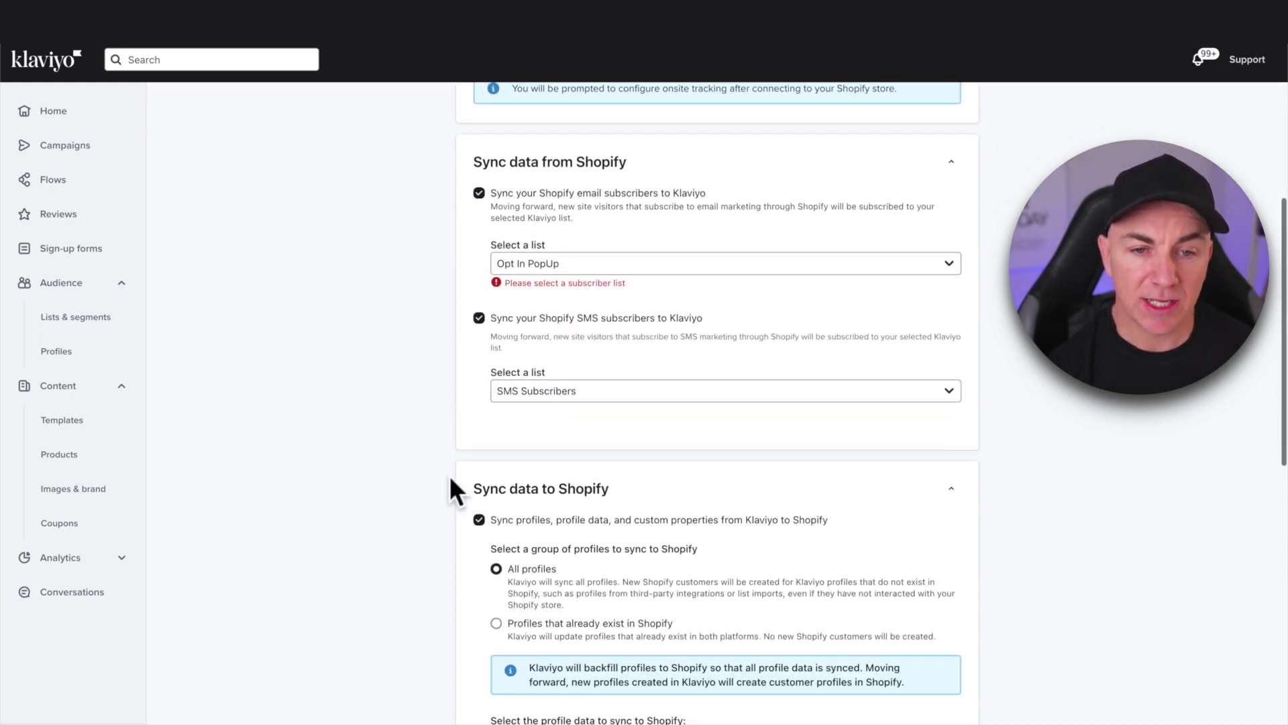
pyautogui.scroll(-5, 589, 533)
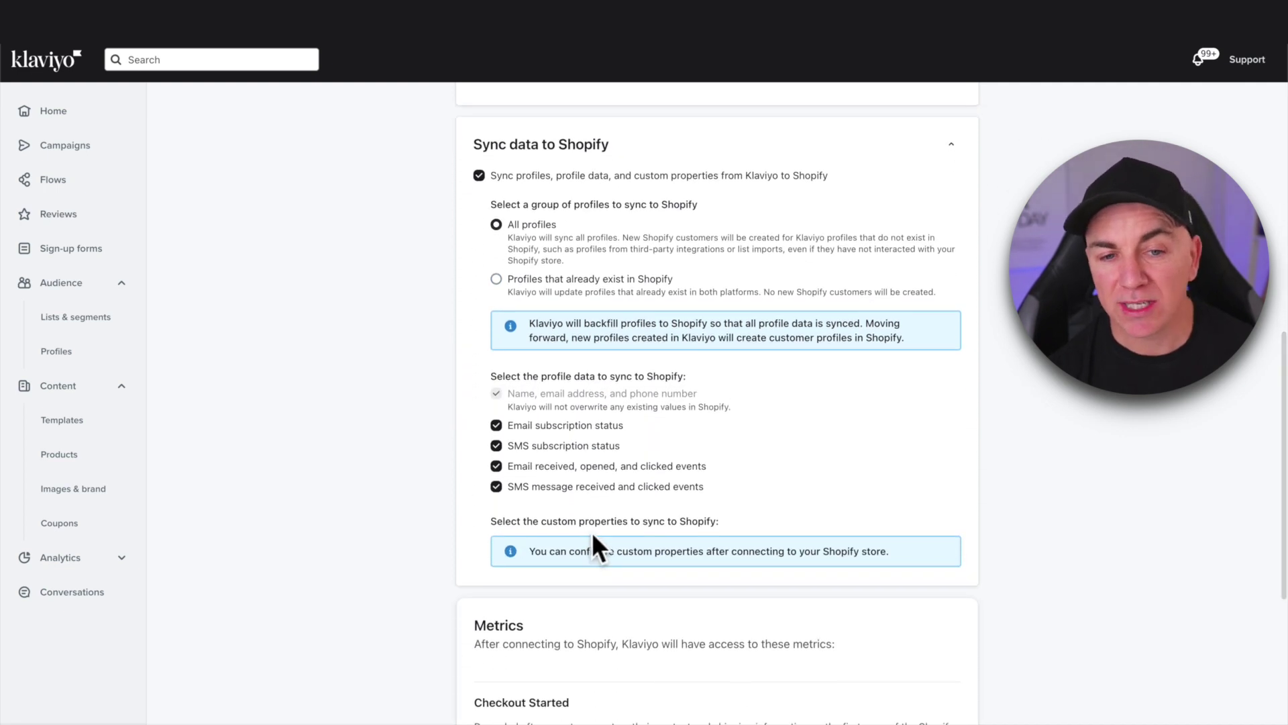
pyautogui.scroll(-7, 590, 533)
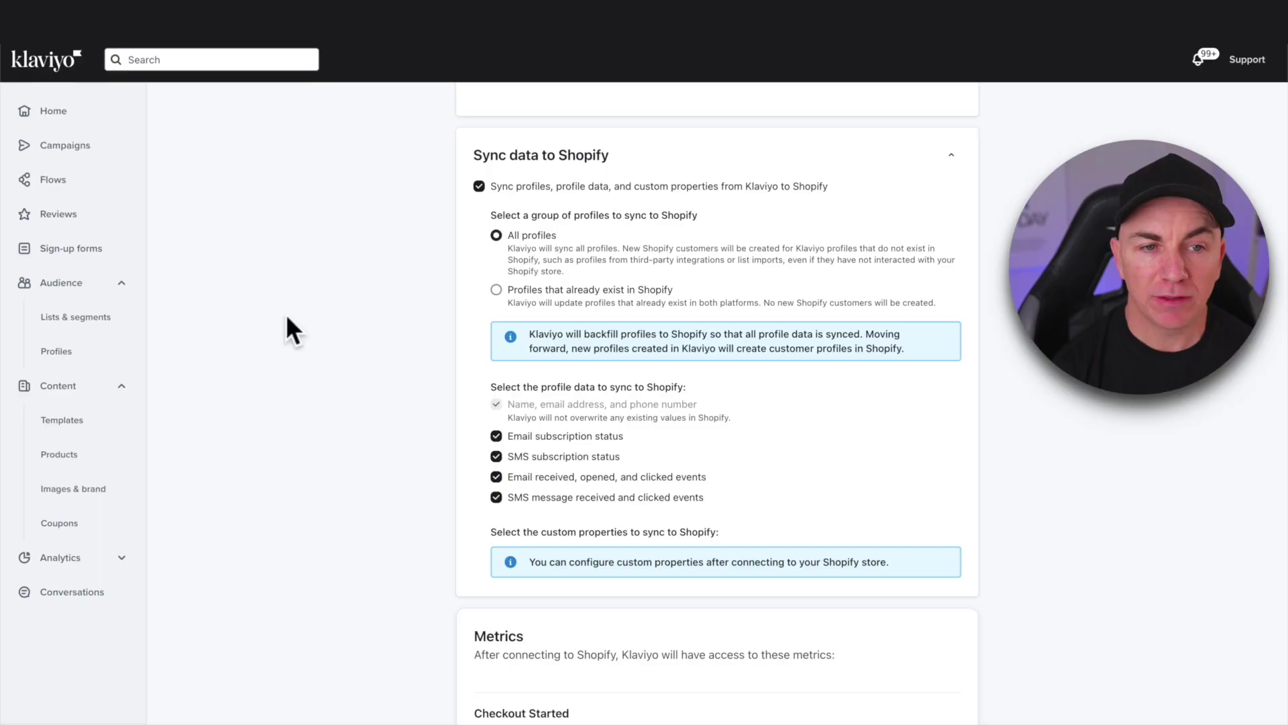
# Start a new sign-up form from the Multi-step email & SMS popup template.
pyautogui.click(71, 247)
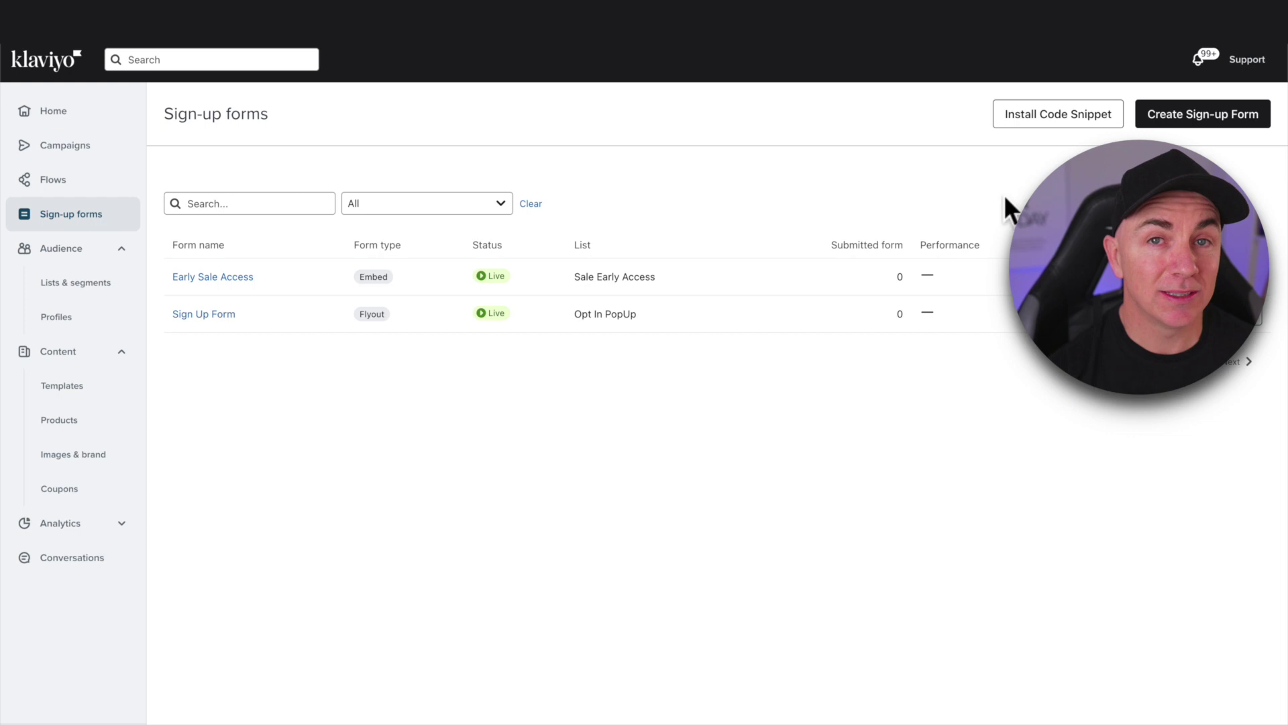
pyautogui.click(1227, 134)
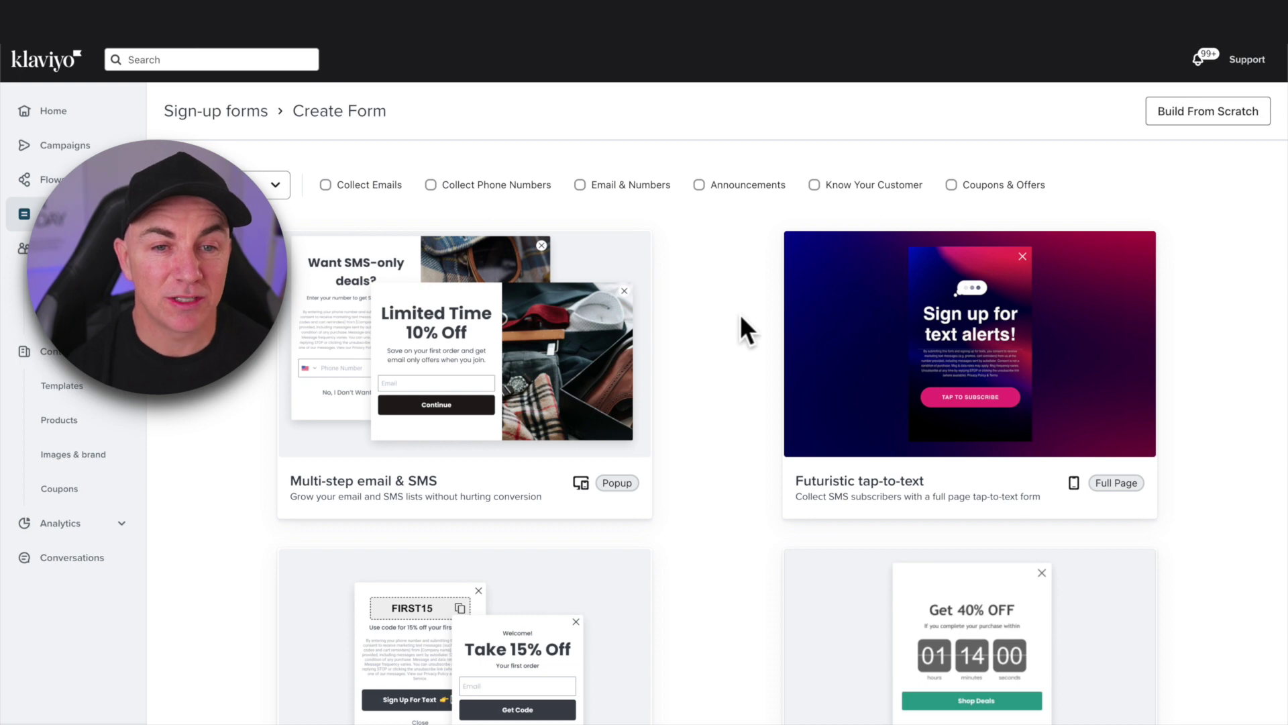
pyautogui.scroll(-4, 742, 316)
pyautogui.scroll(4, 742, 316)
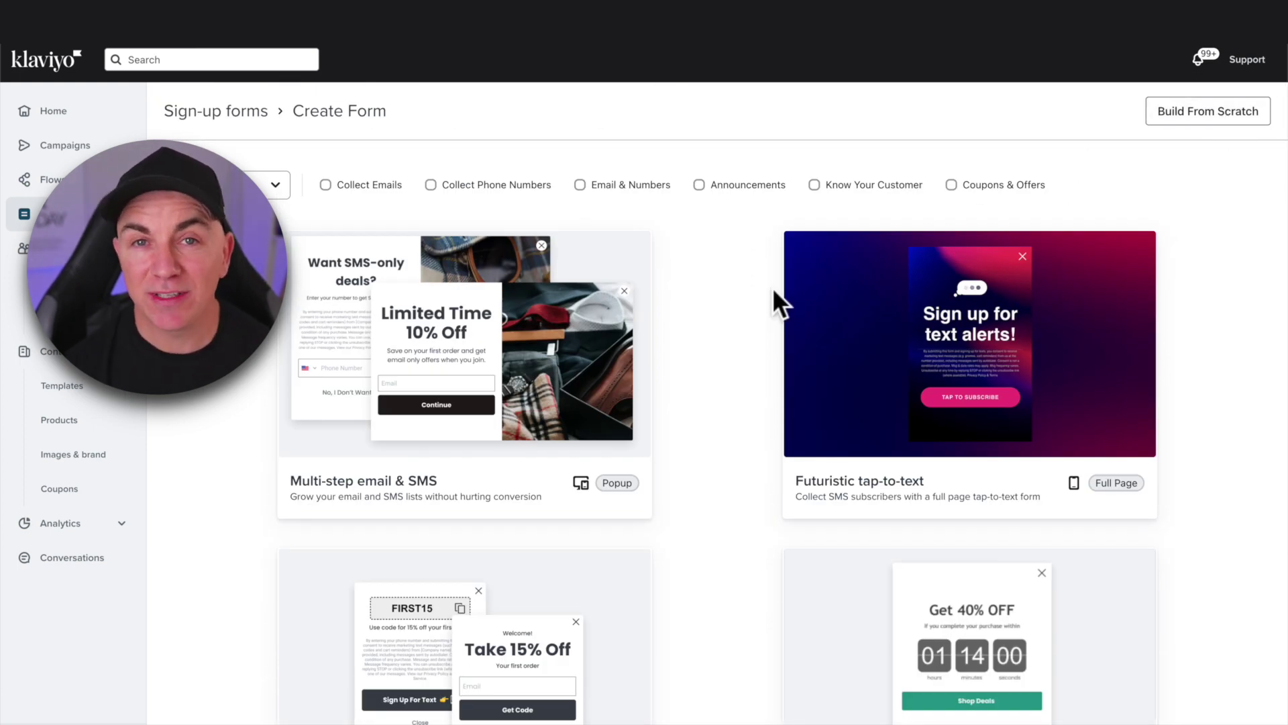
pyautogui.click(487, 329)
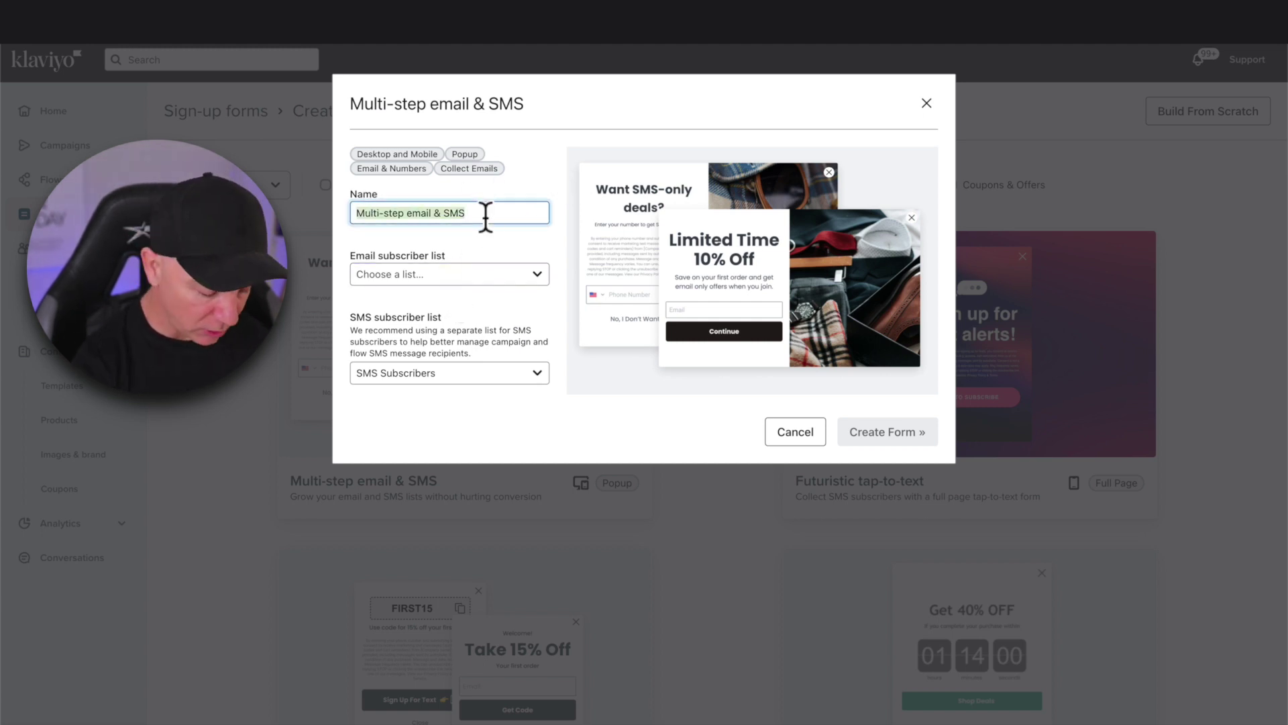
# Name the form "On page Pop-up", choose Opt In PopUp as its email subscriber list and create it.
pyautogui.write('On page Pop-up')
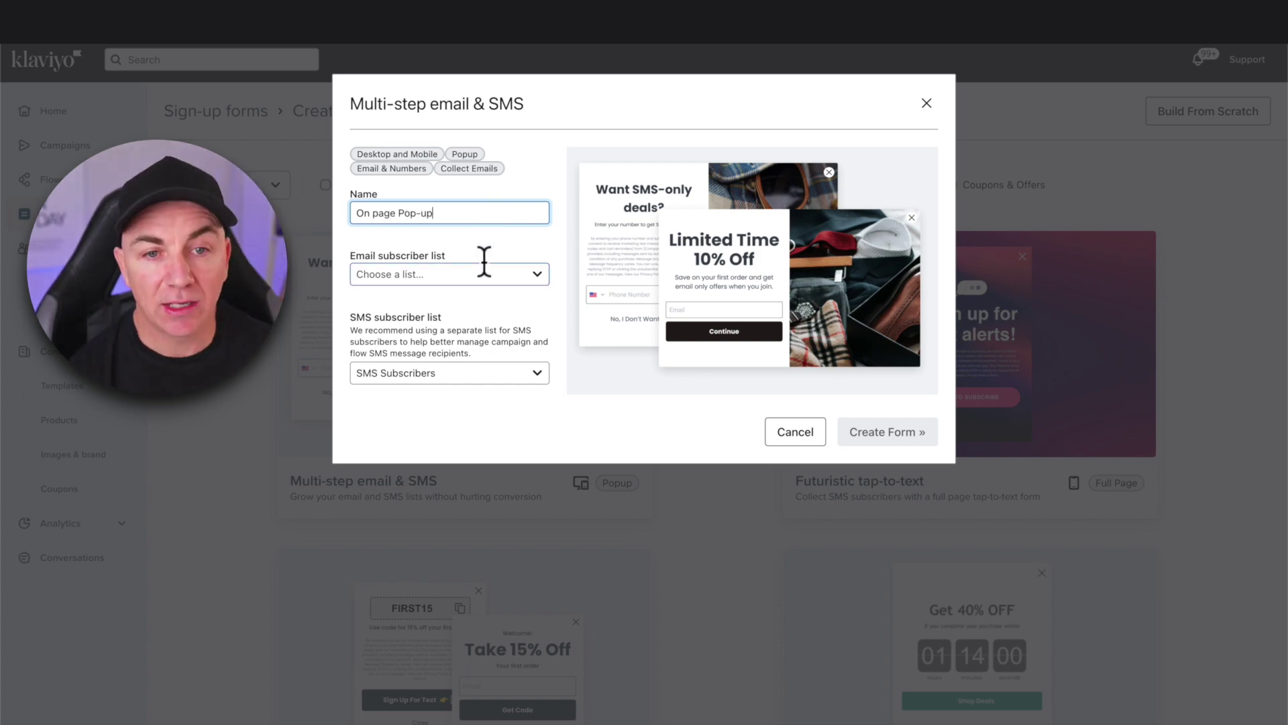
pyautogui.click(482, 275)
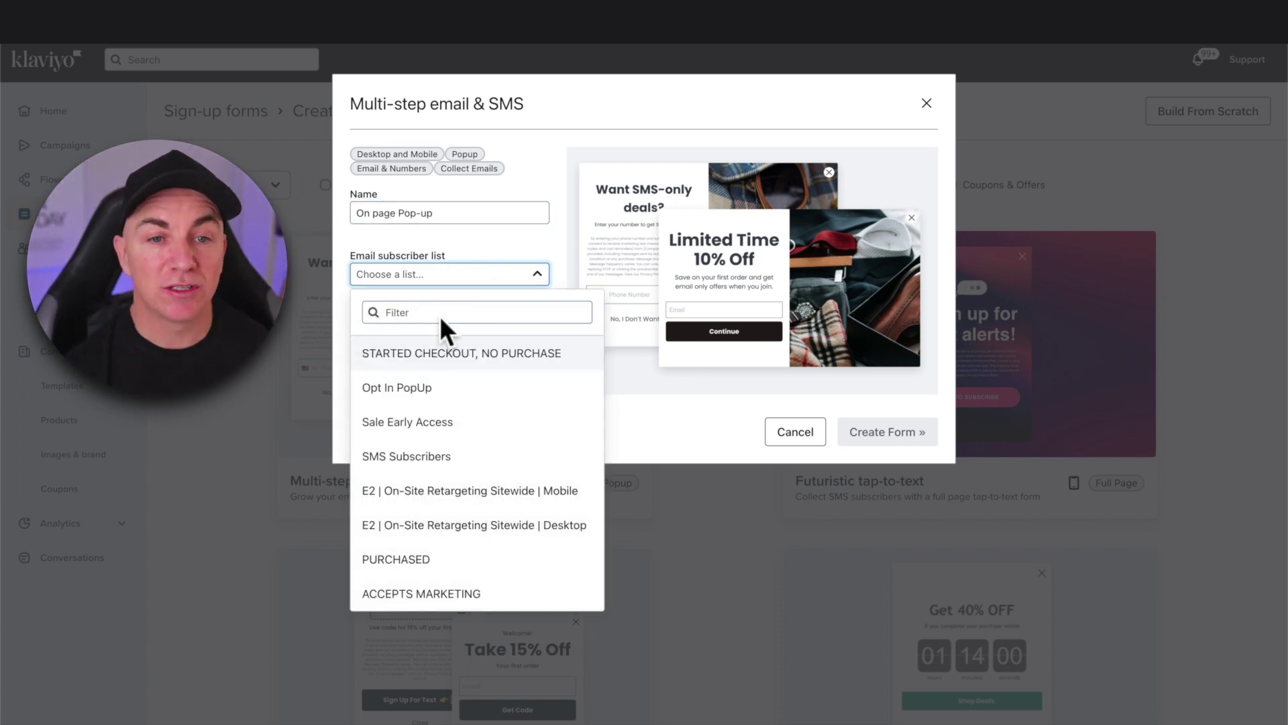
pyautogui.click(422, 390)
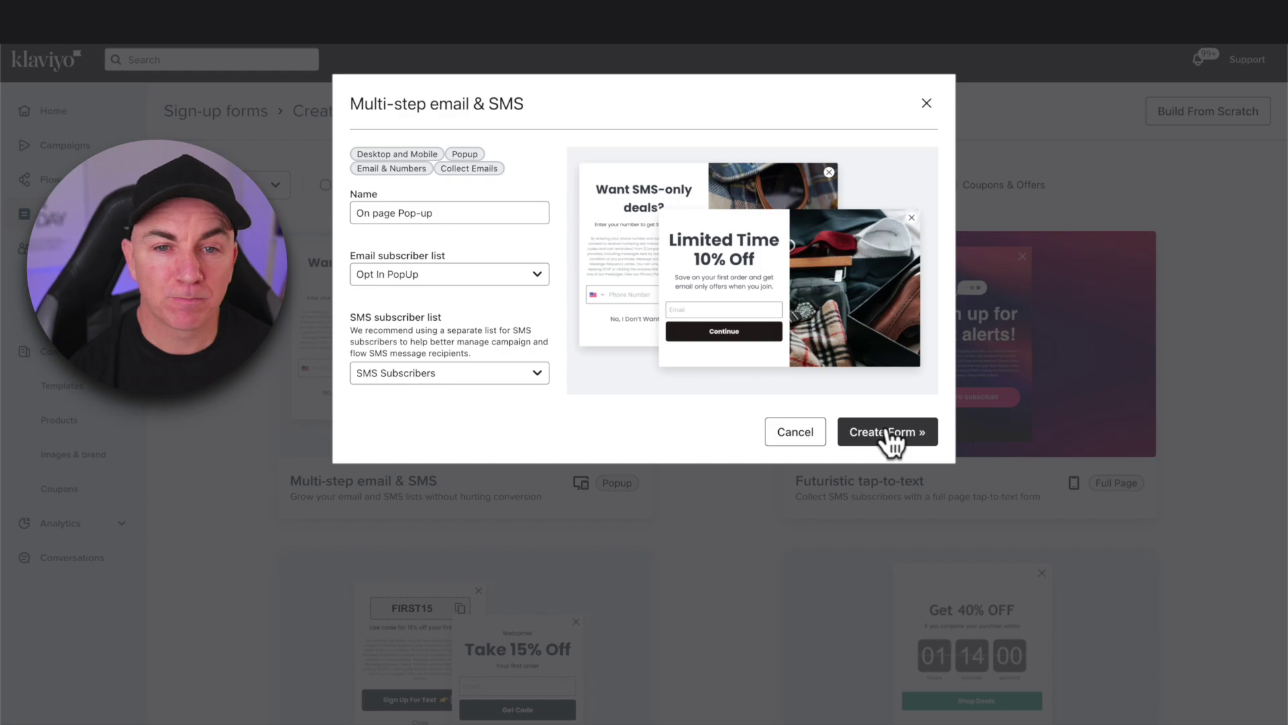
pyautogui.click(887, 432)
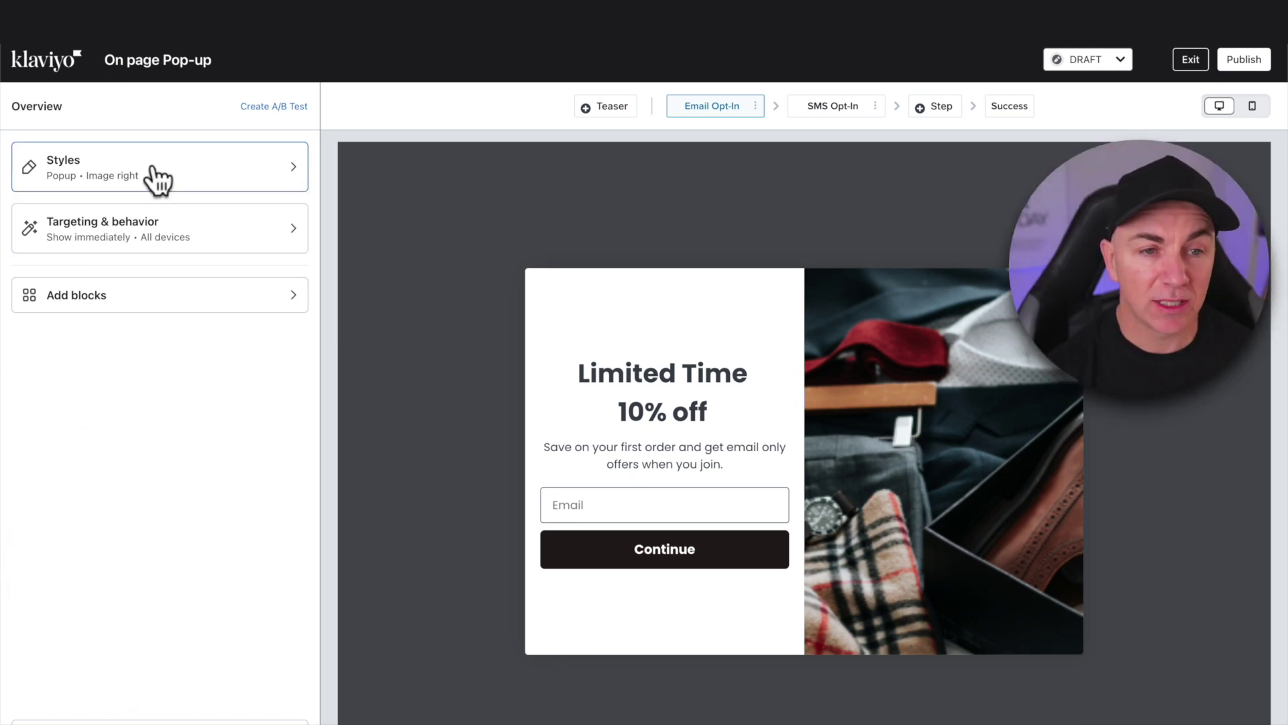
# Try the Full page, Flyout and Embed form types in the form's styles and set the type back to Popup.
pyautogui.click(157, 177)
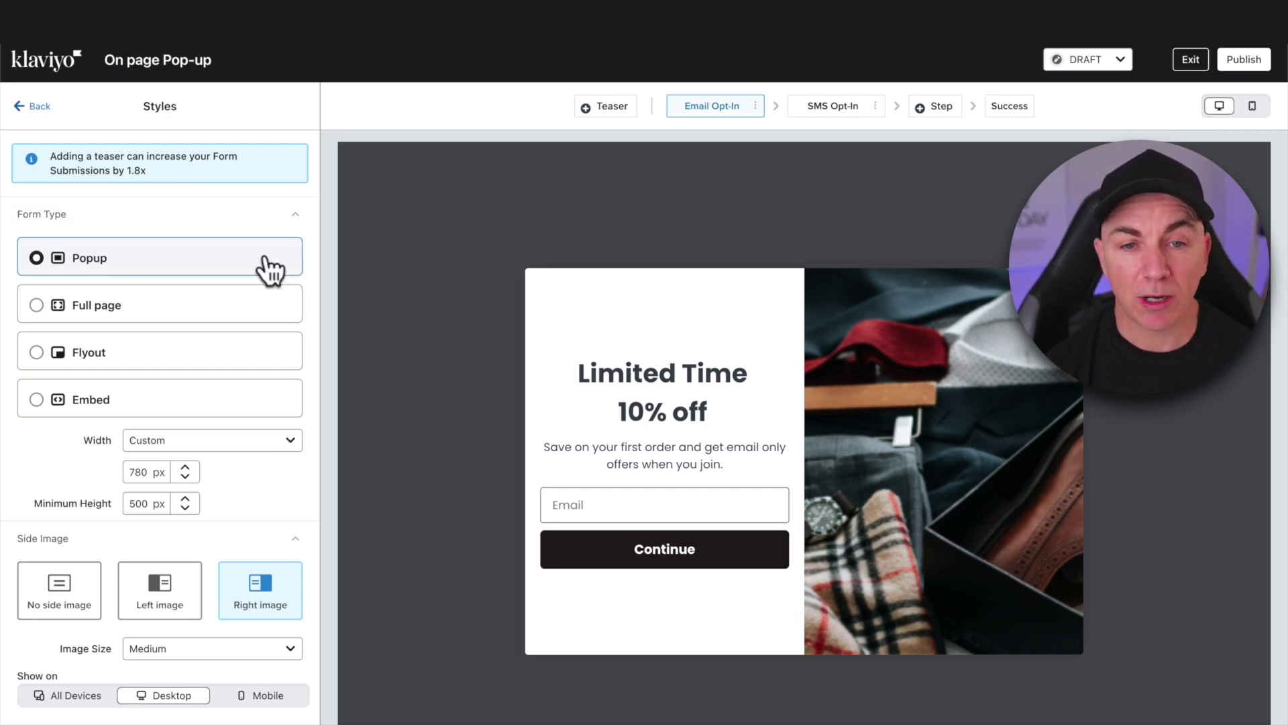
pyautogui.click(178, 321)
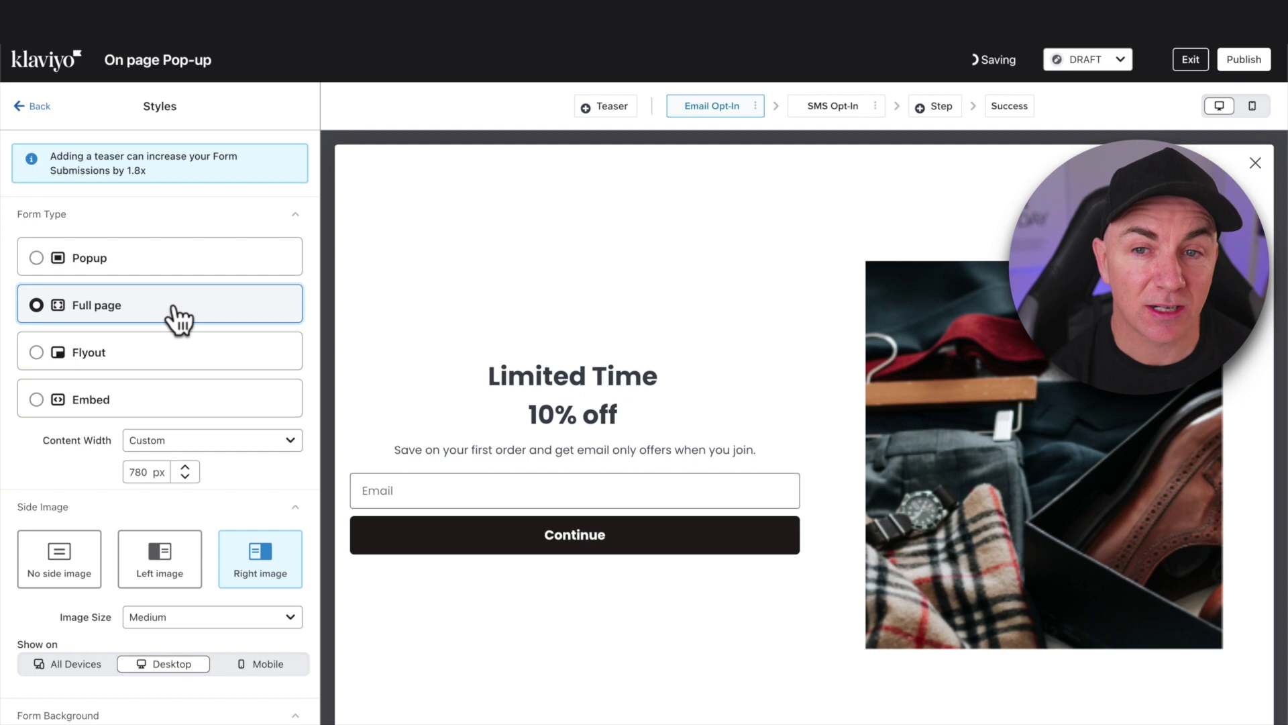
pyautogui.click(168, 361)
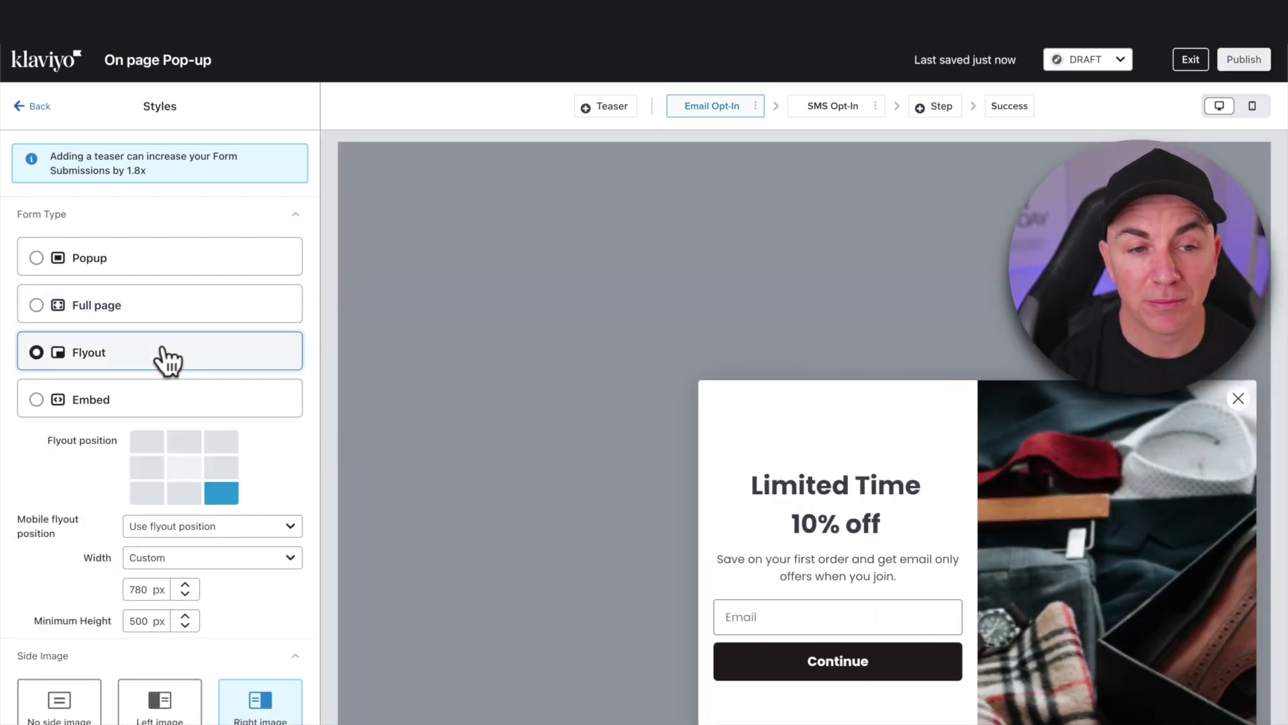
pyautogui.click(163, 402)
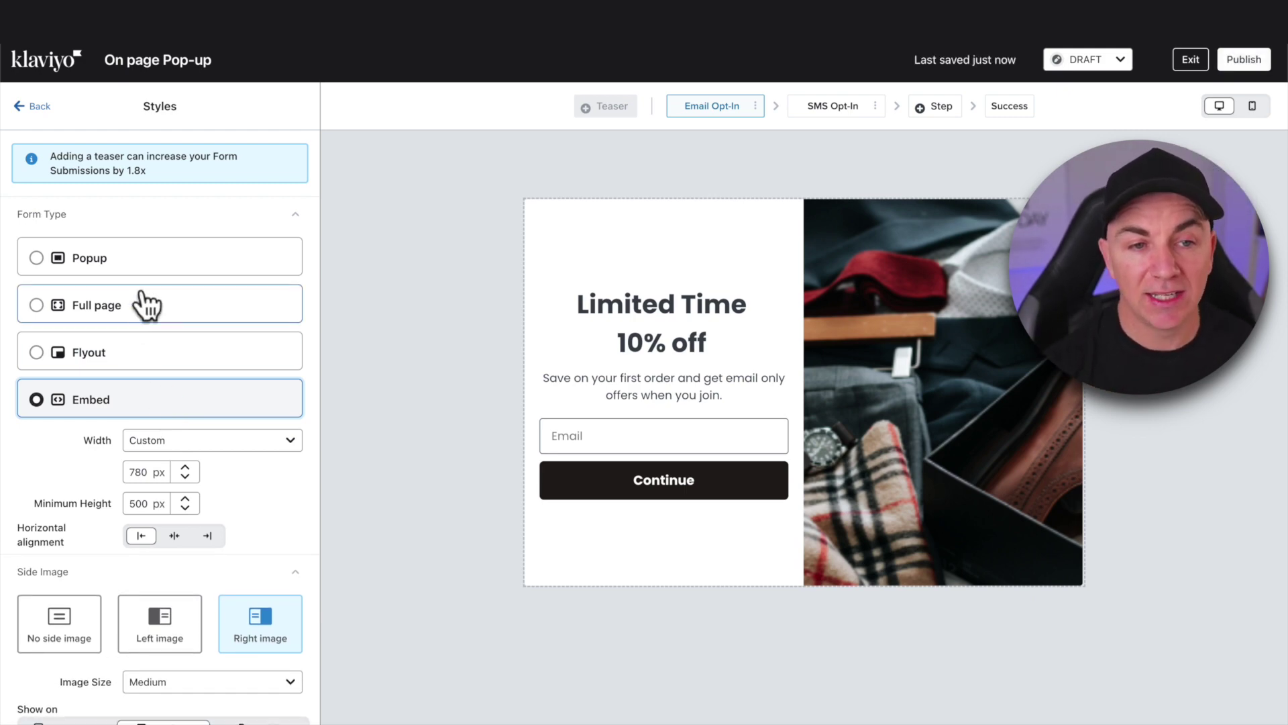
pyautogui.click(143, 269)
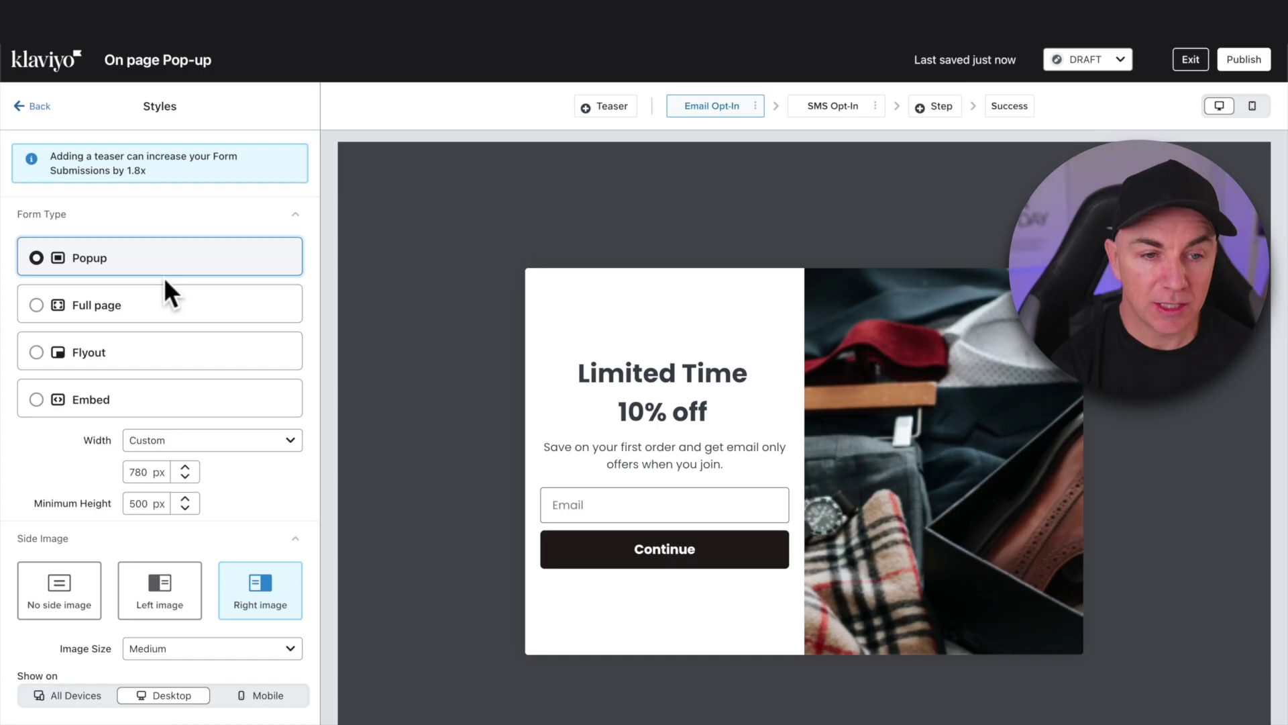
# Try the popup with no side image and with a left image, and switch back to the right image layout.
pyautogui.scroll(-3, 169, 299)
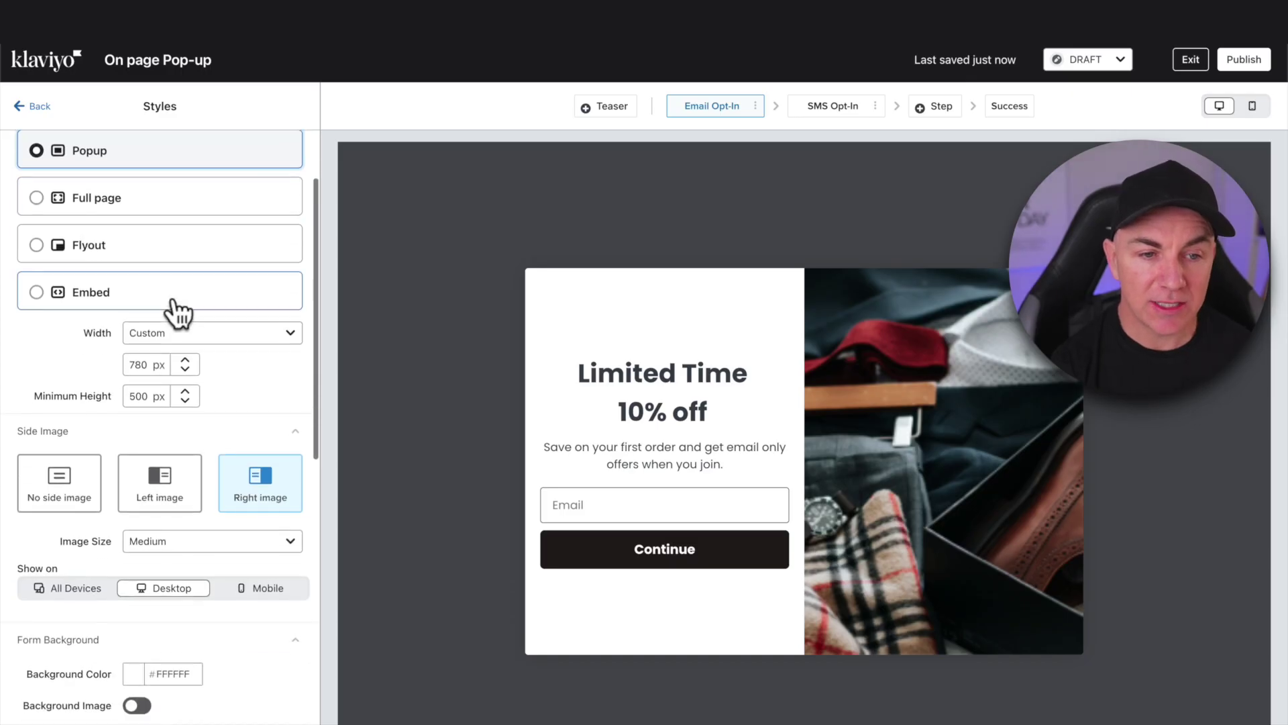
pyautogui.click(67, 488)
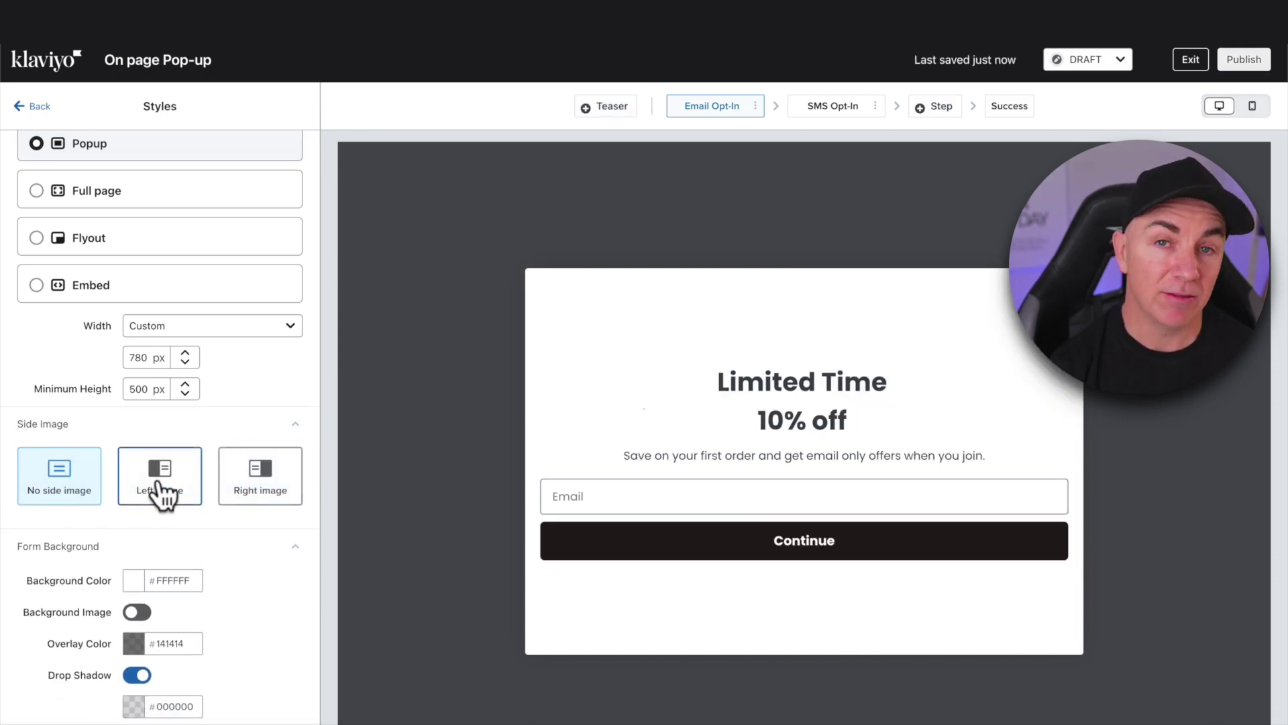
pyautogui.click(180, 499)
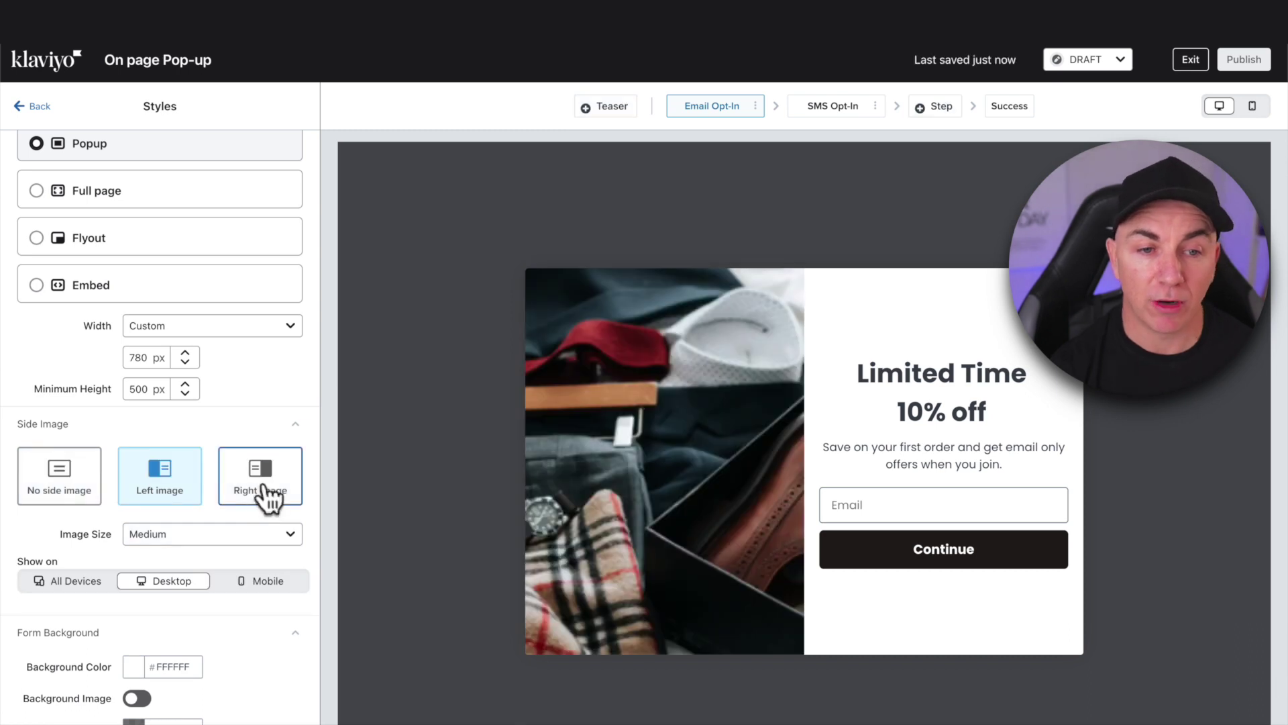
pyautogui.click(264, 490)
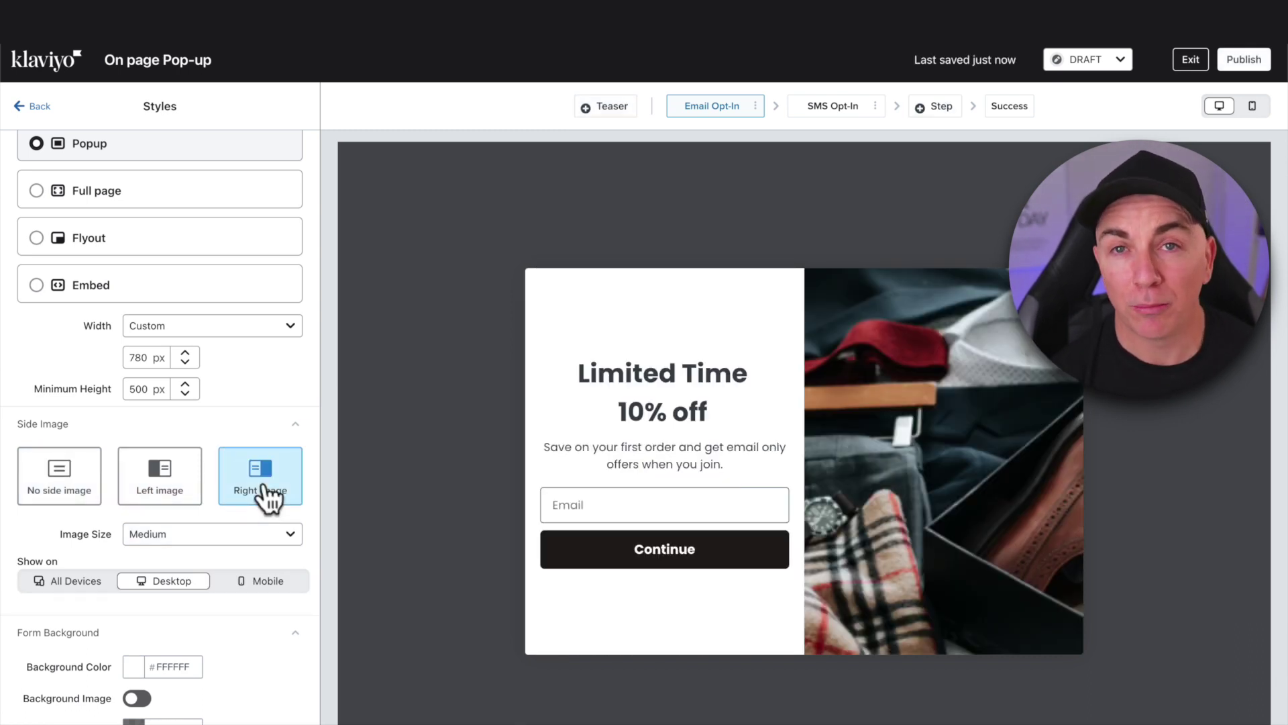
pyautogui.scroll(-1, 223, 512)
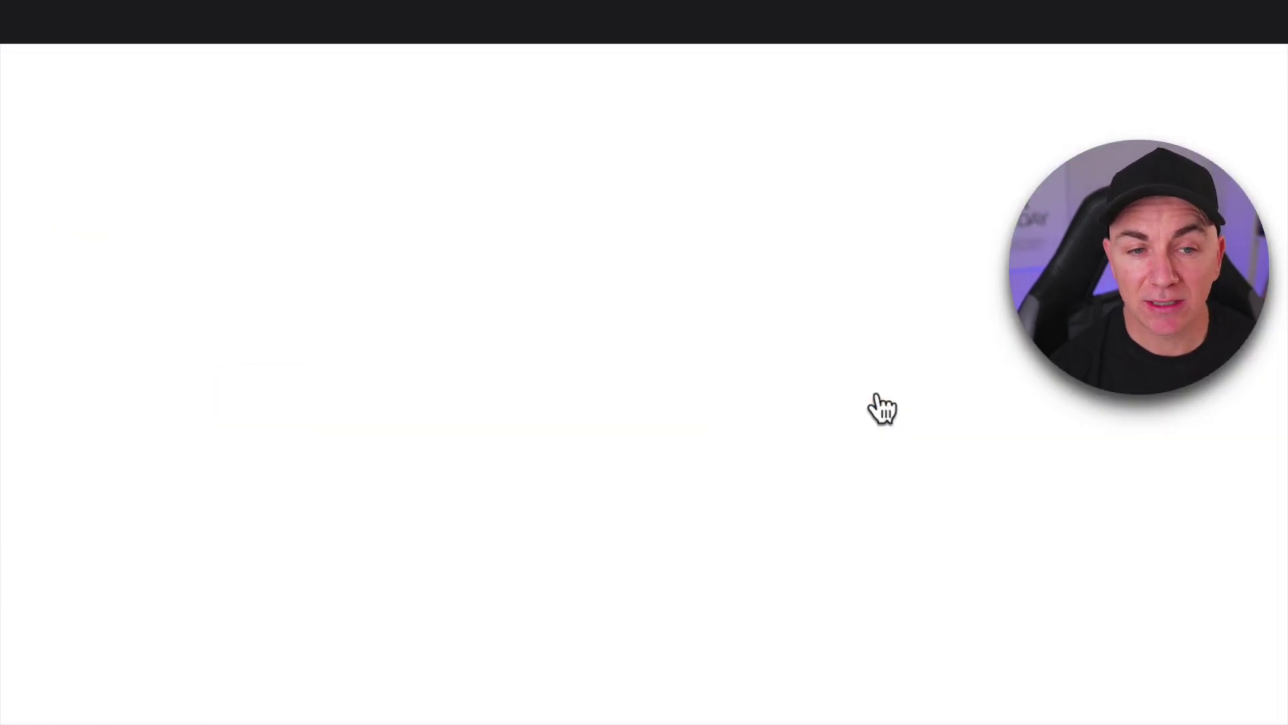
# Replace the popup's side image with ColoPods-Wireless-Headphones-06 from the image library and return to the form overview.
pyautogui.click(878, 407)
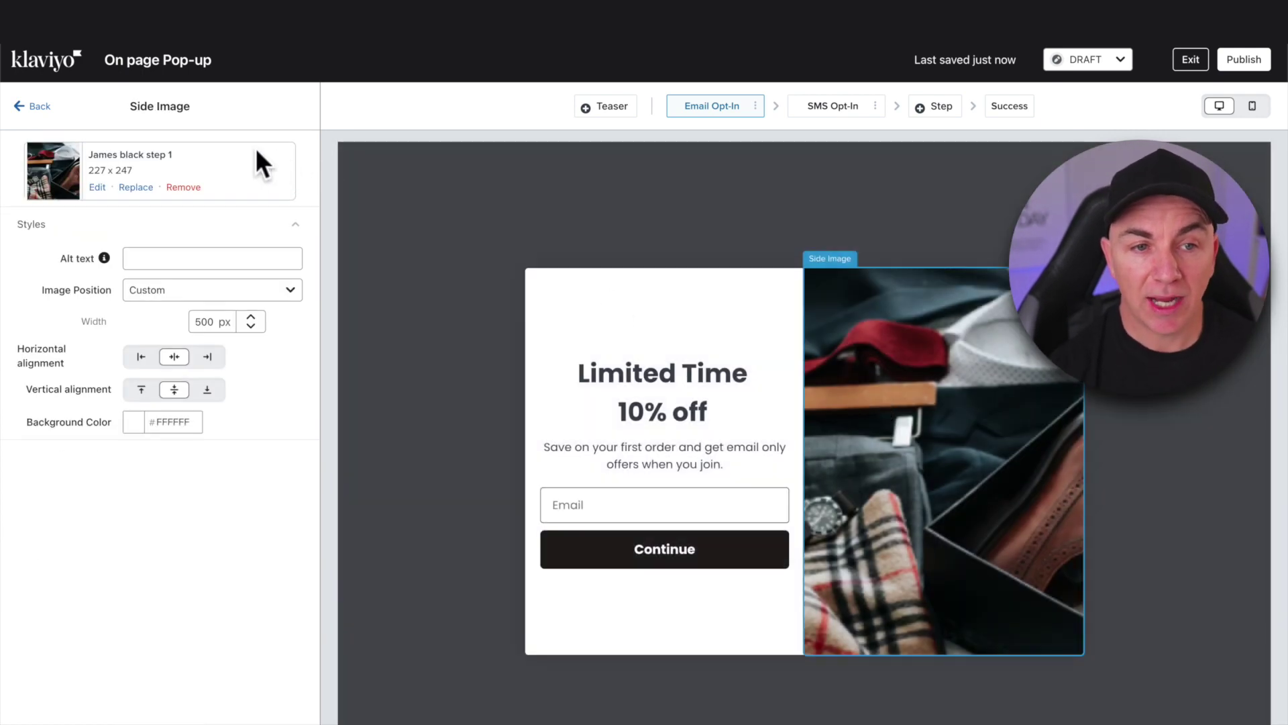
pyautogui.click(134, 188)
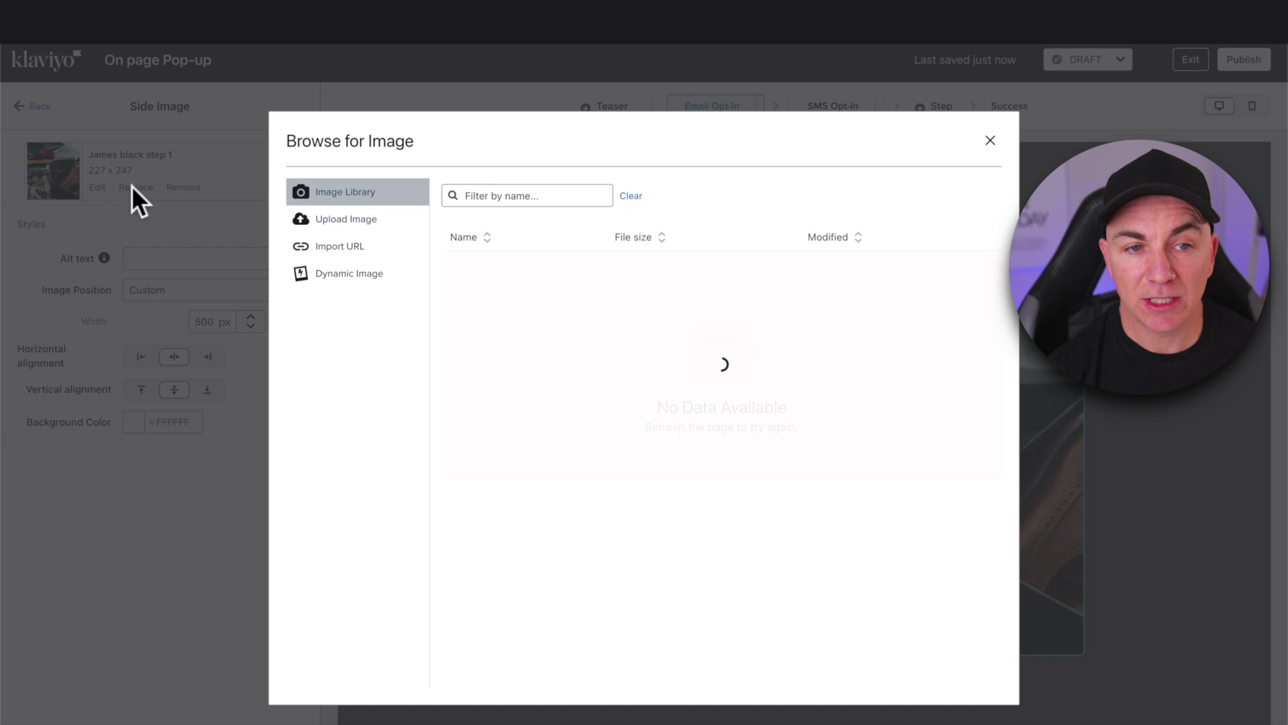
pyautogui.click(970, 484)
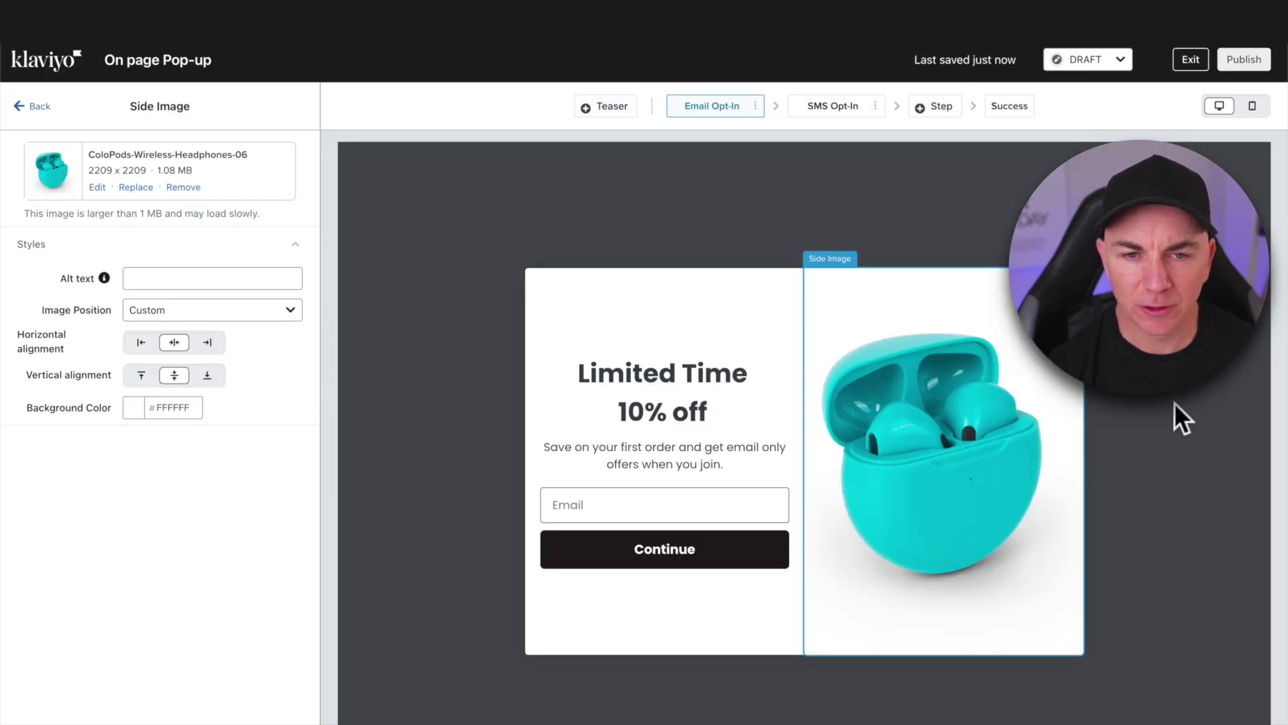
pyautogui.click(126, 273)
pyautogui.click(39, 109)
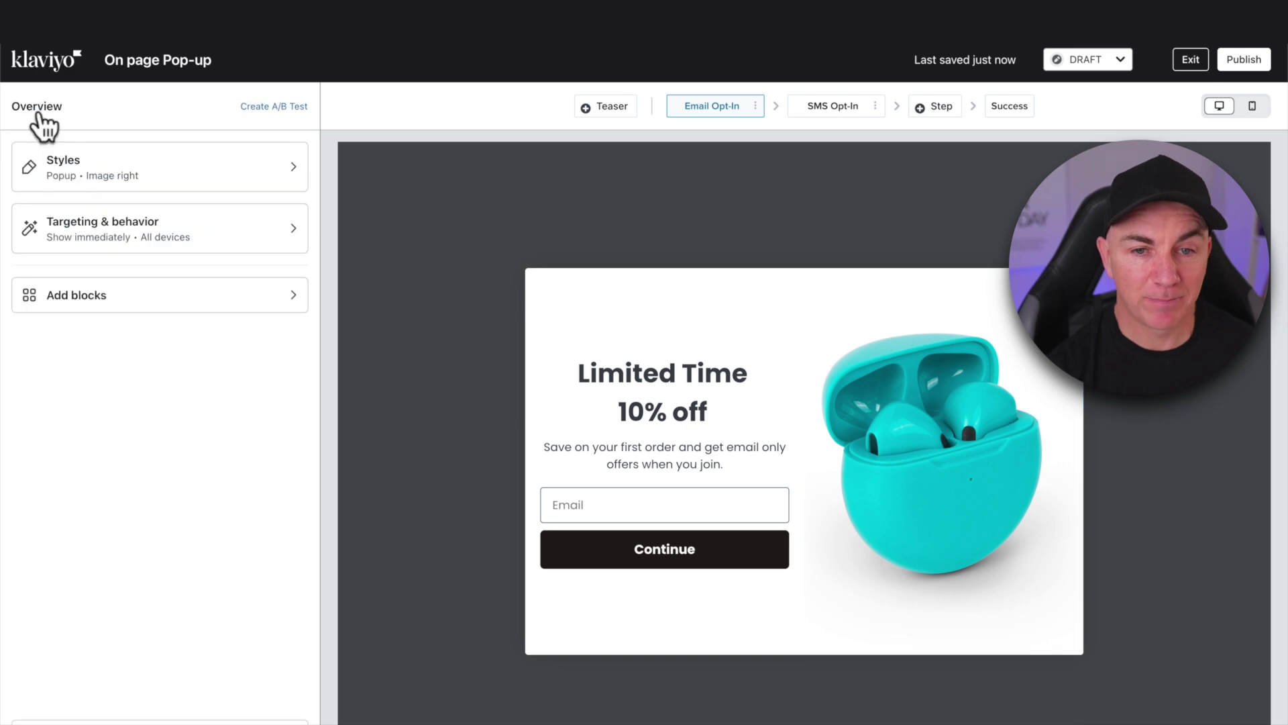
# Set the popup's side image to show on all devices in the form's styles and return to the form overview.
pyautogui.click(224, 172)
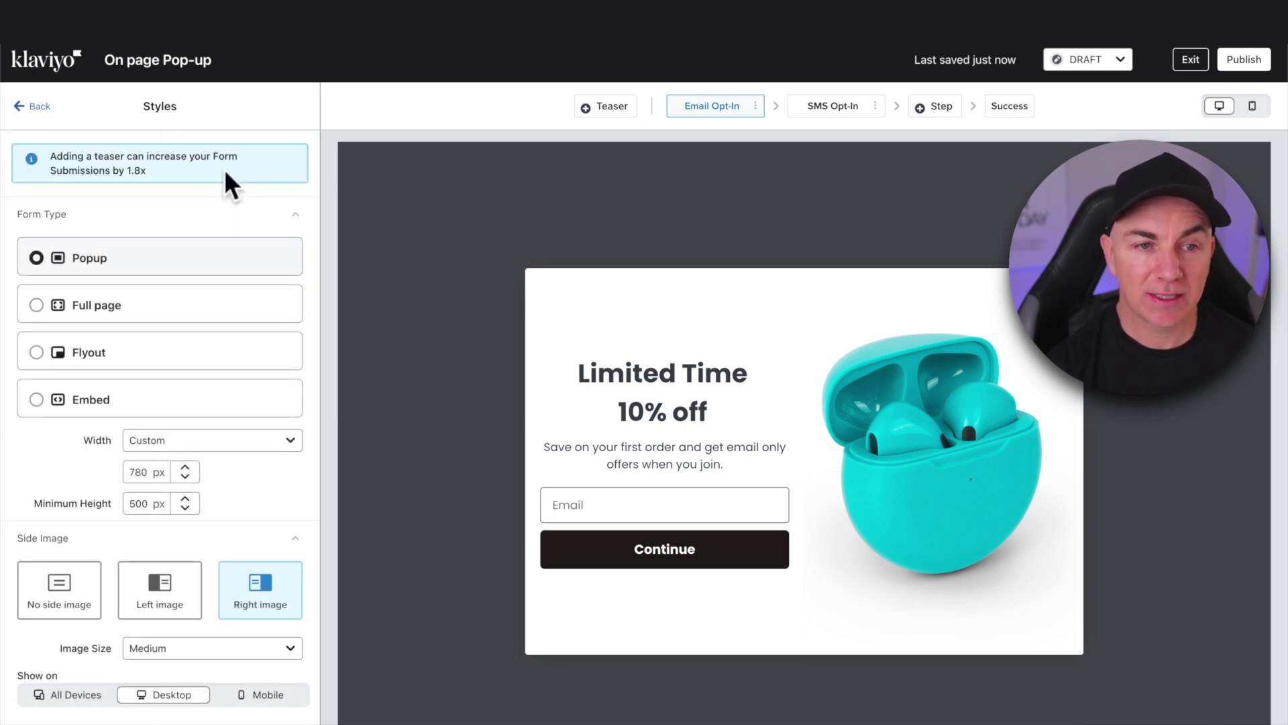
pyautogui.scroll(-3, 228, 302)
pyautogui.scroll(-3, 221, 339)
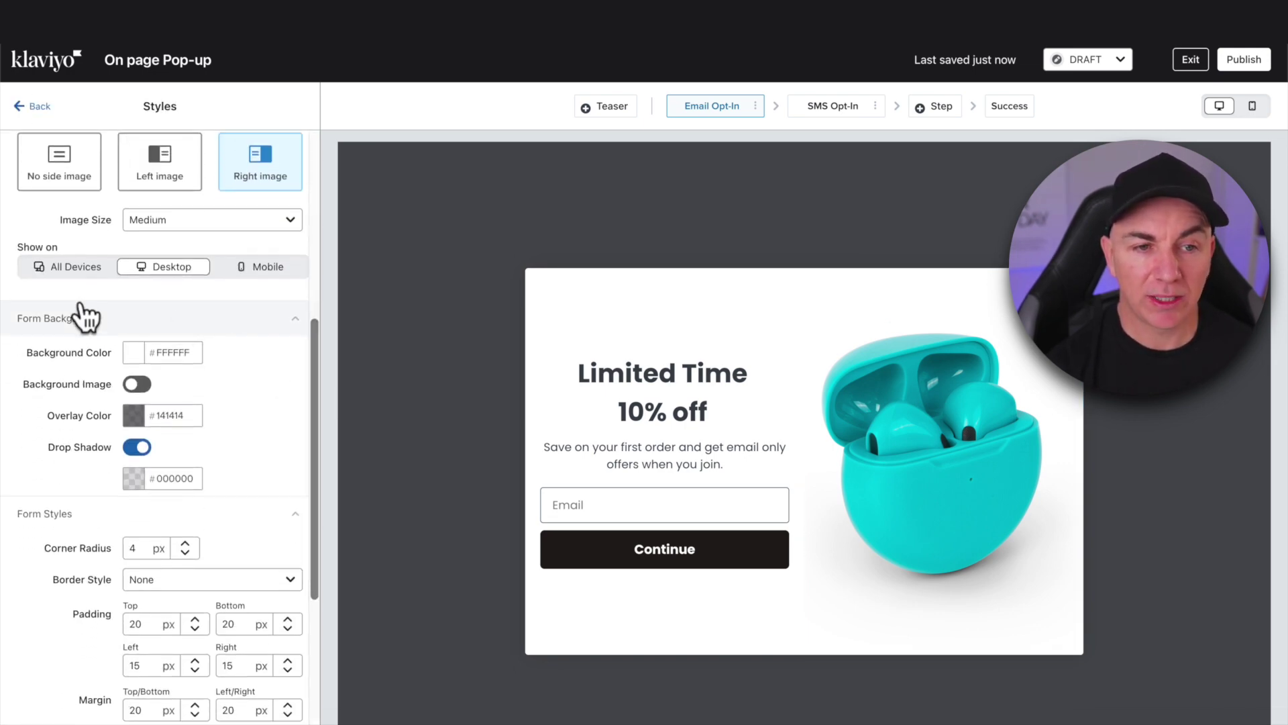
pyautogui.scroll(1, 84, 316)
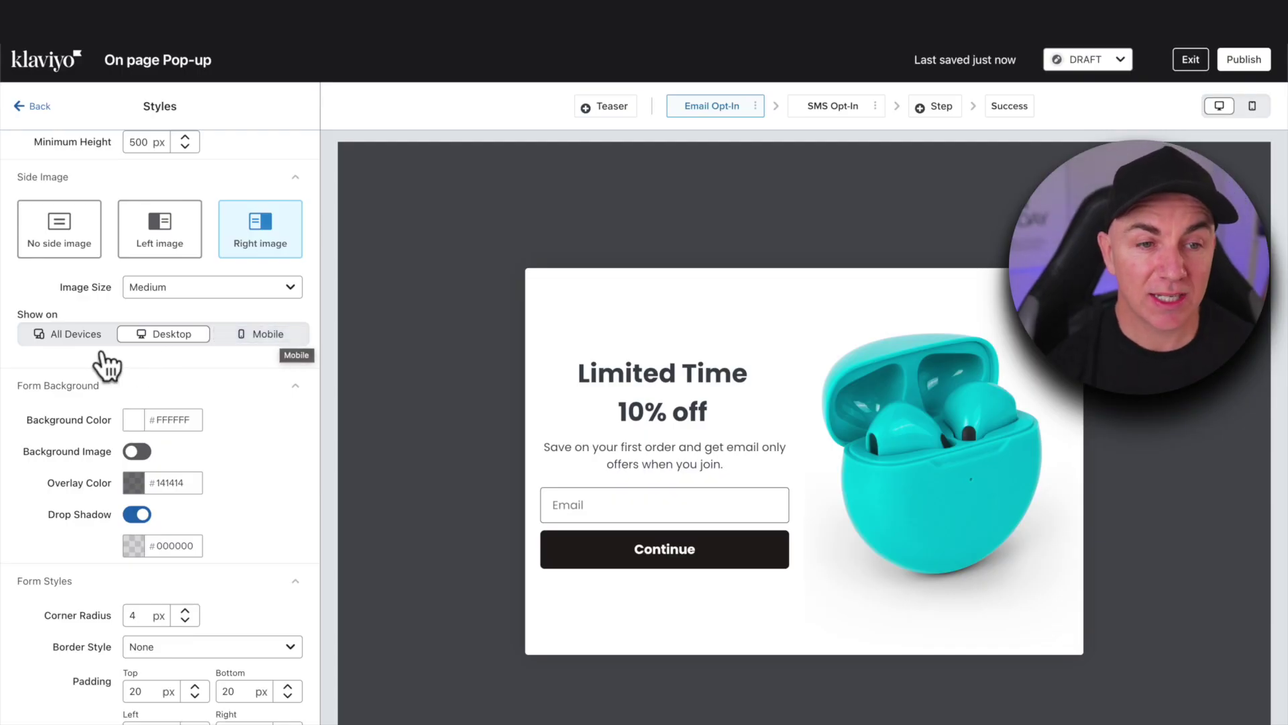
pyautogui.click(75, 335)
pyautogui.scroll(1, 276, 496)
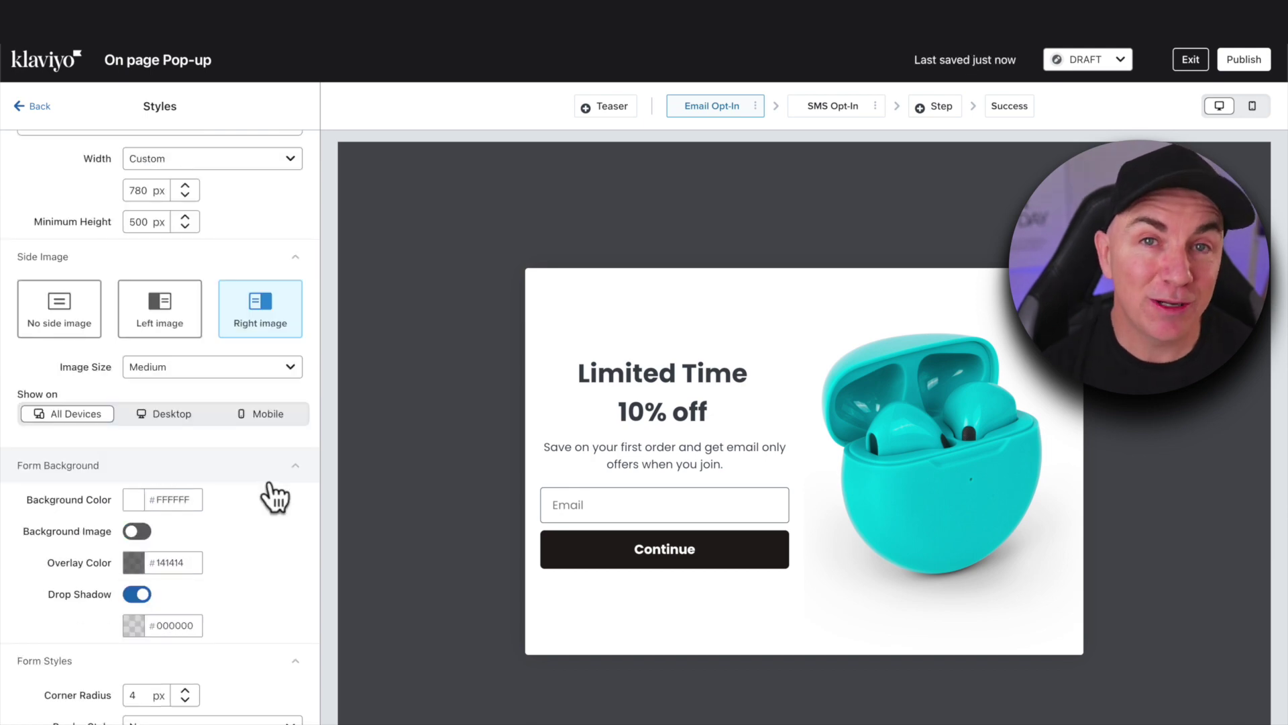
pyautogui.scroll(-1, 271, 497)
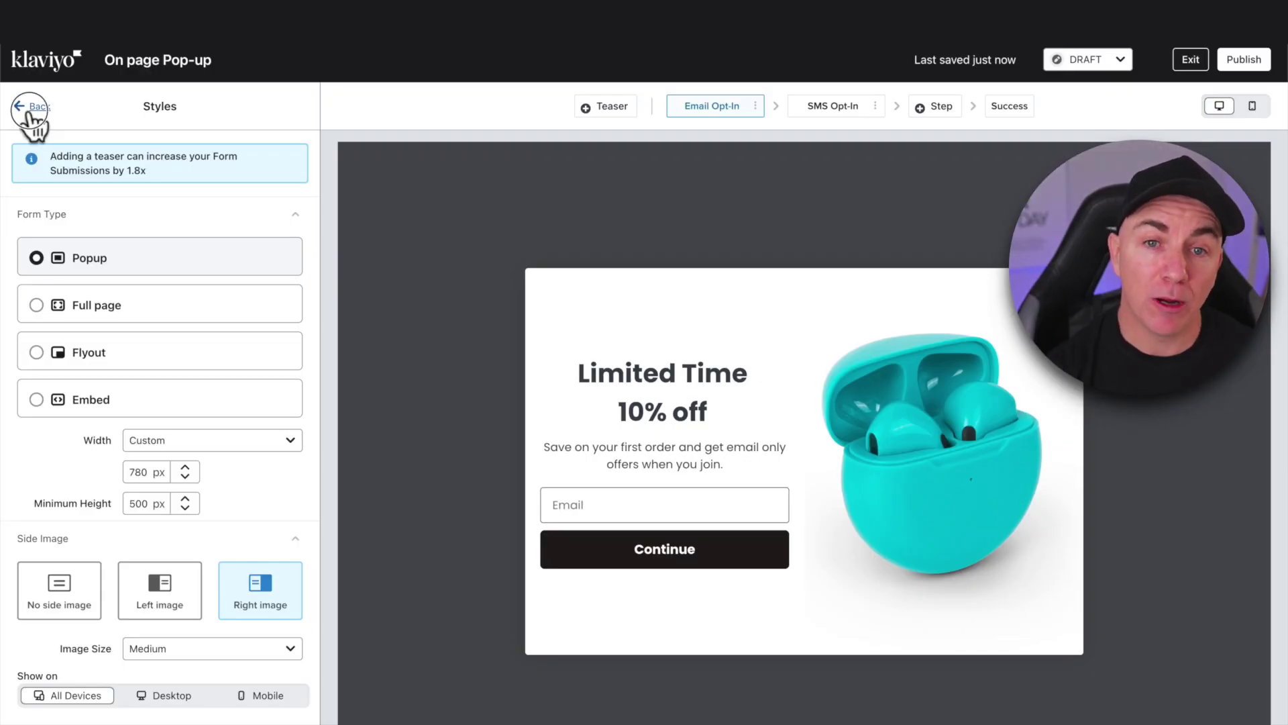
pyautogui.click(30, 108)
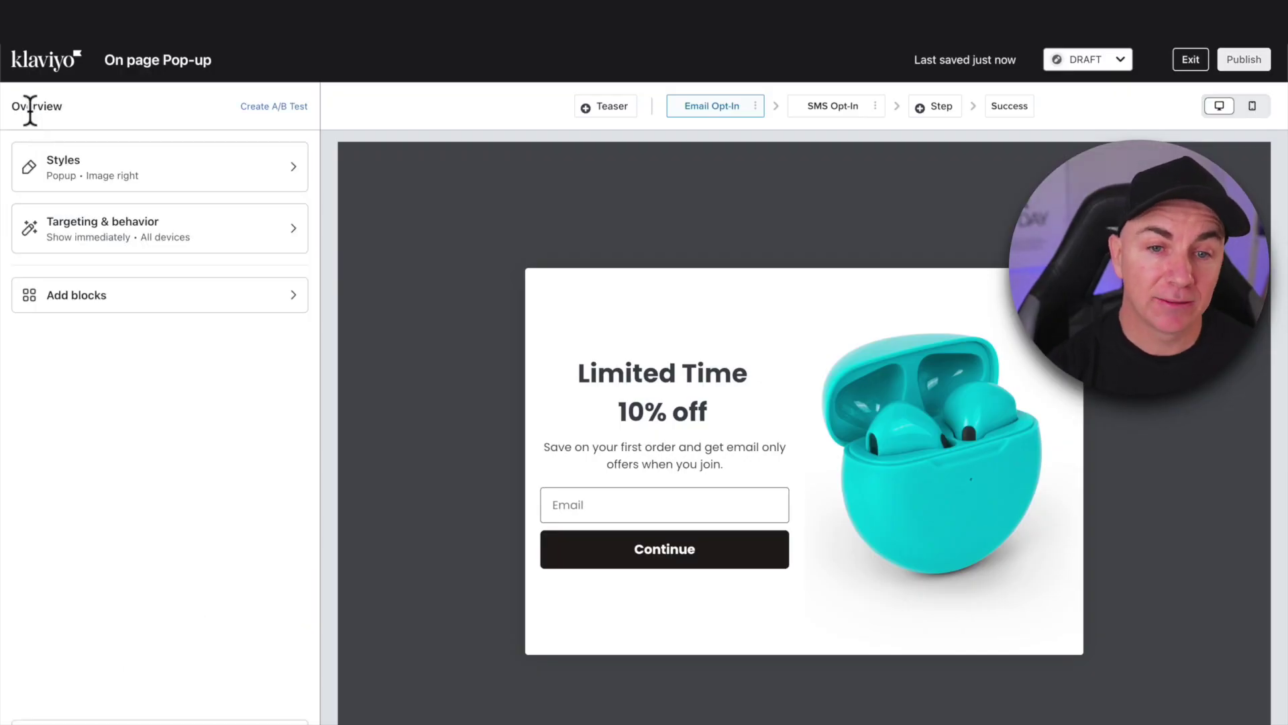
# Set the display timing to show based on rules: after scrolling 60% of the page and when the visitor is exiting the page.
pyautogui.click(214, 231)
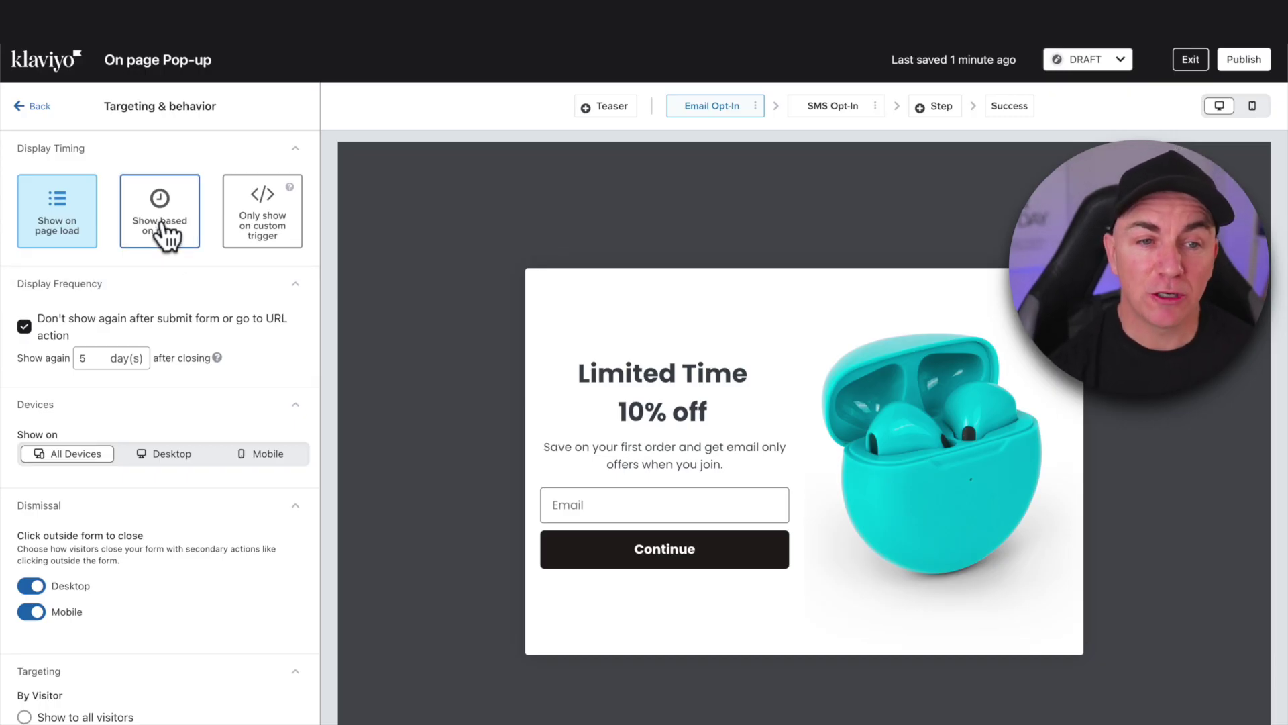
pyautogui.click(165, 232)
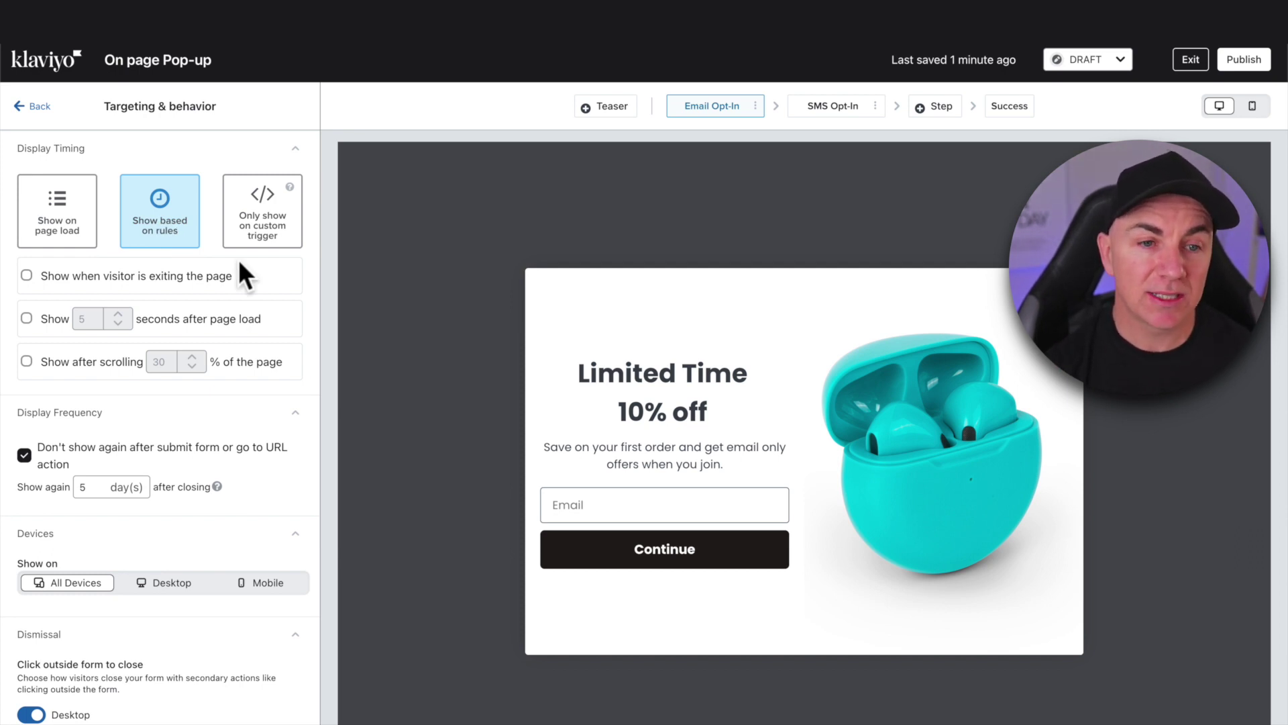
pyautogui.click(27, 361)
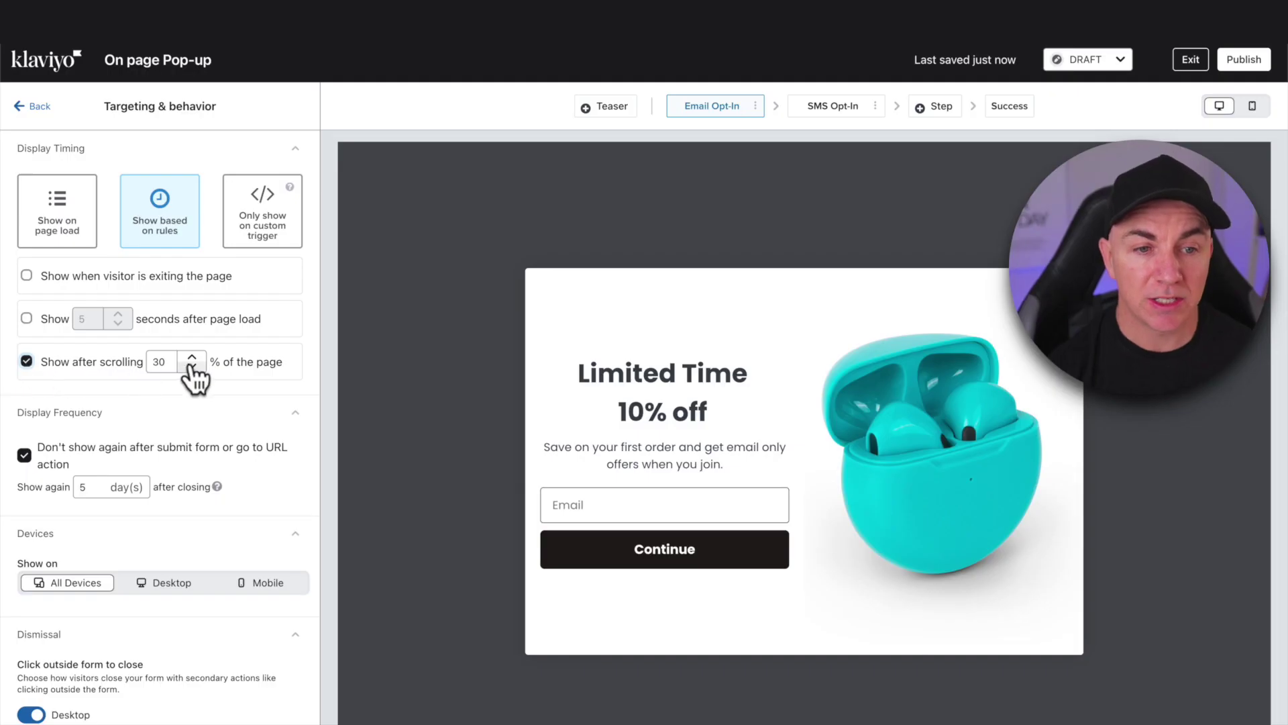
pyautogui.write('60')
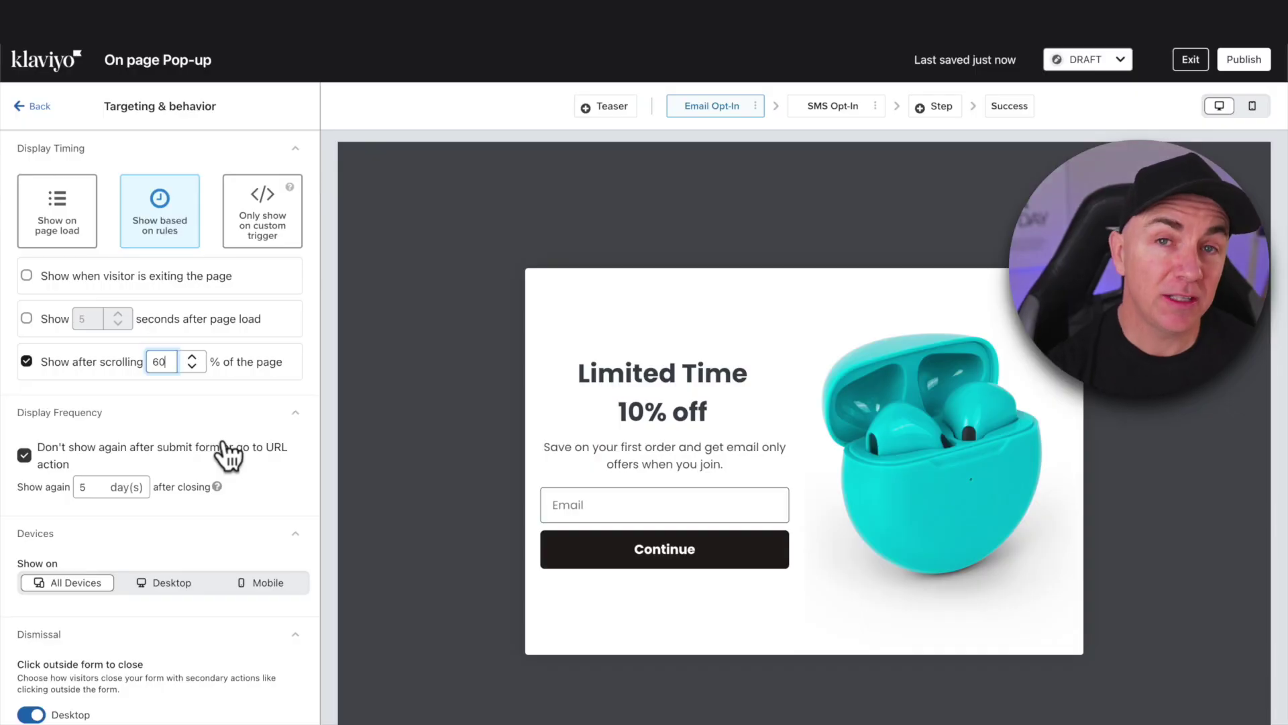
pyautogui.click(26, 276)
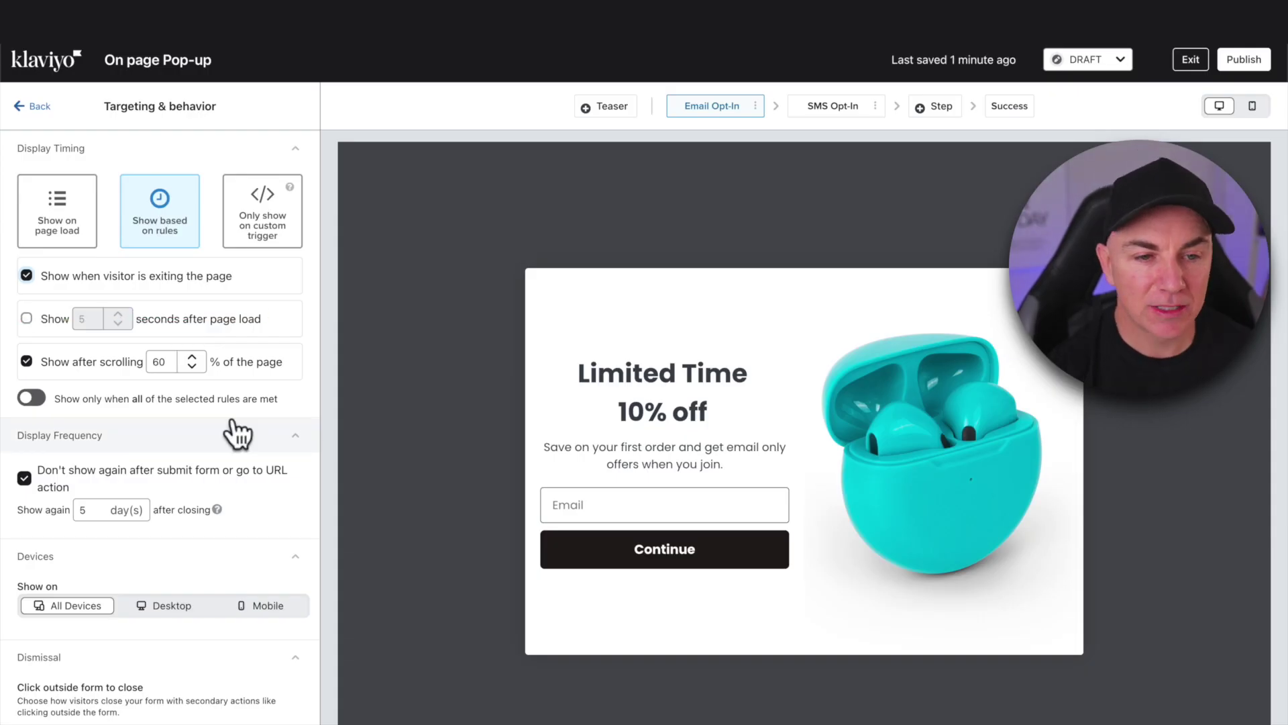
# Try targeting visitors in a list or segment, and switch back to not showing the form to existing Klaviyo profiles.
pyautogui.scroll(-3, 230, 430)
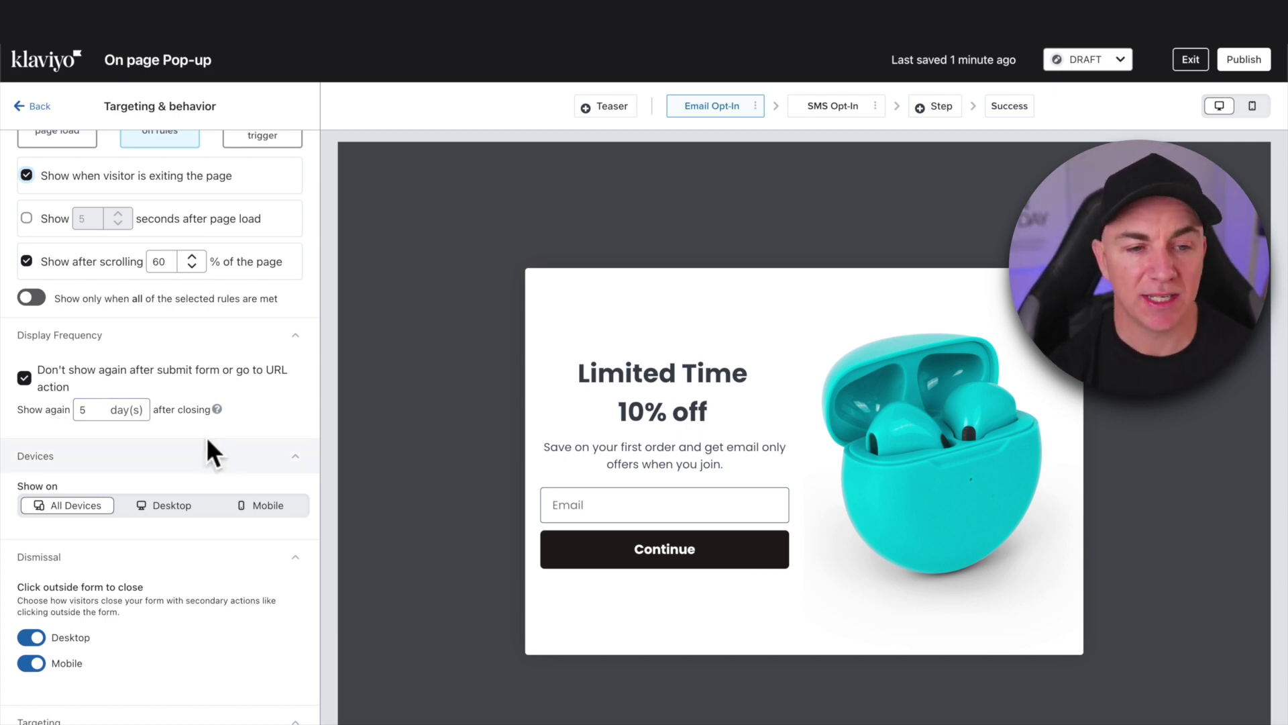
pyautogui.scroll(-3, 212, 429)
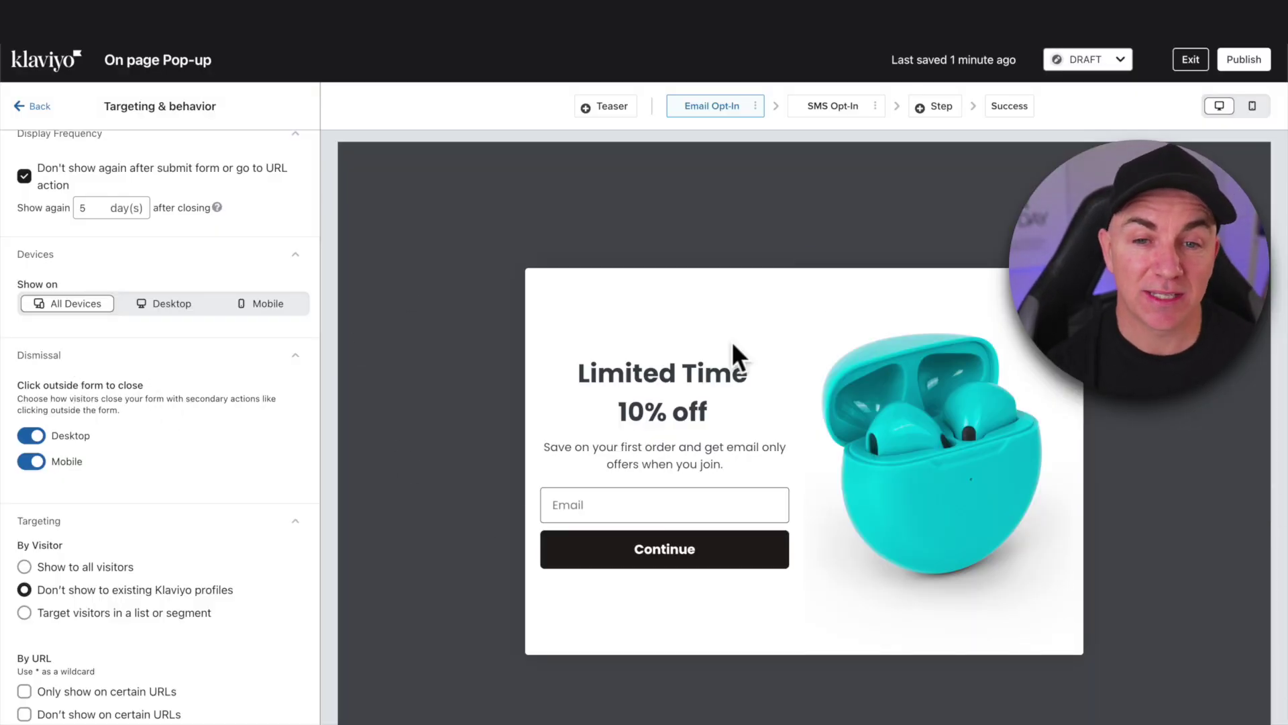
pyautogui.scroll(-2, 235, 513)
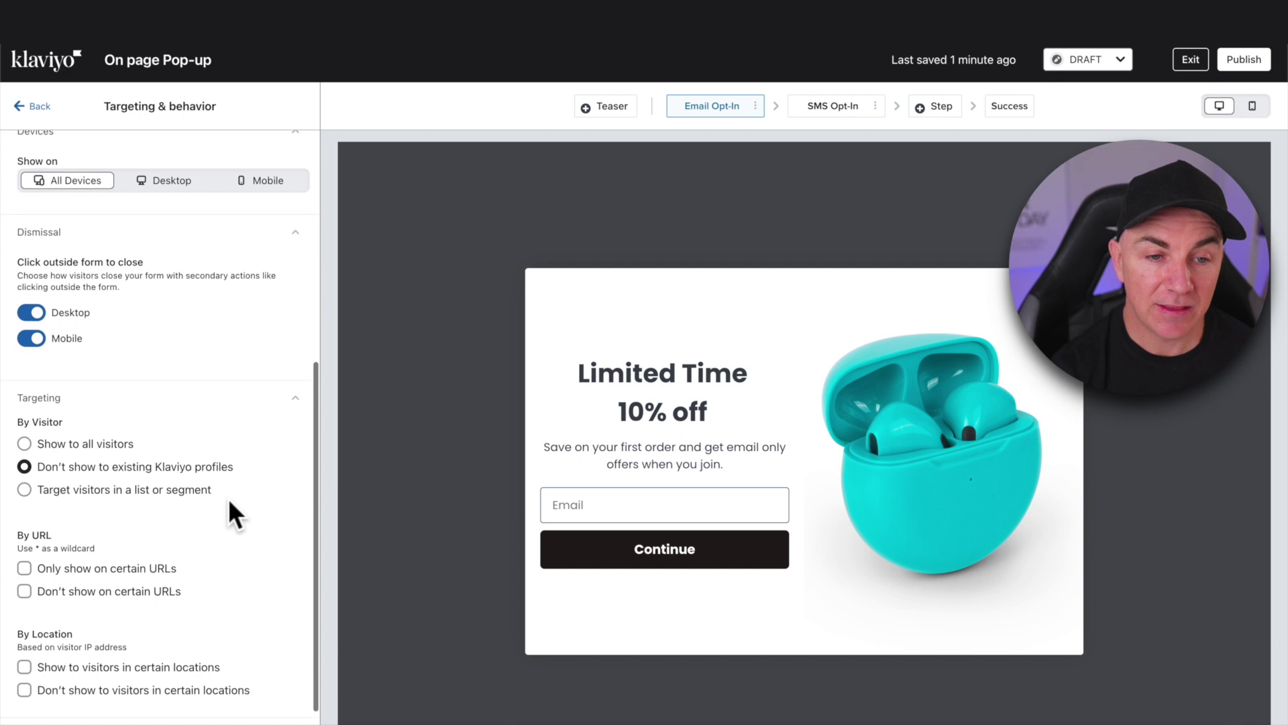
pyautogui.scroll(-1, 229, 497)
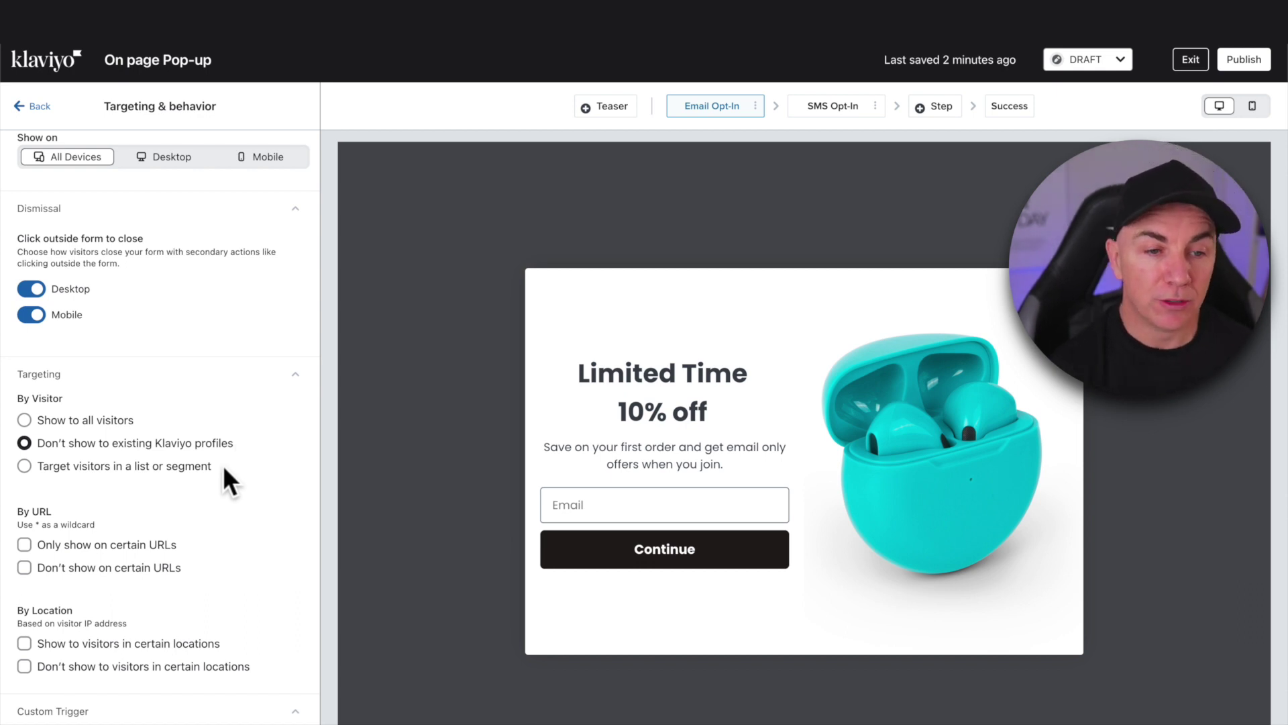
pyautogui.scroll(-2, 222, 465)
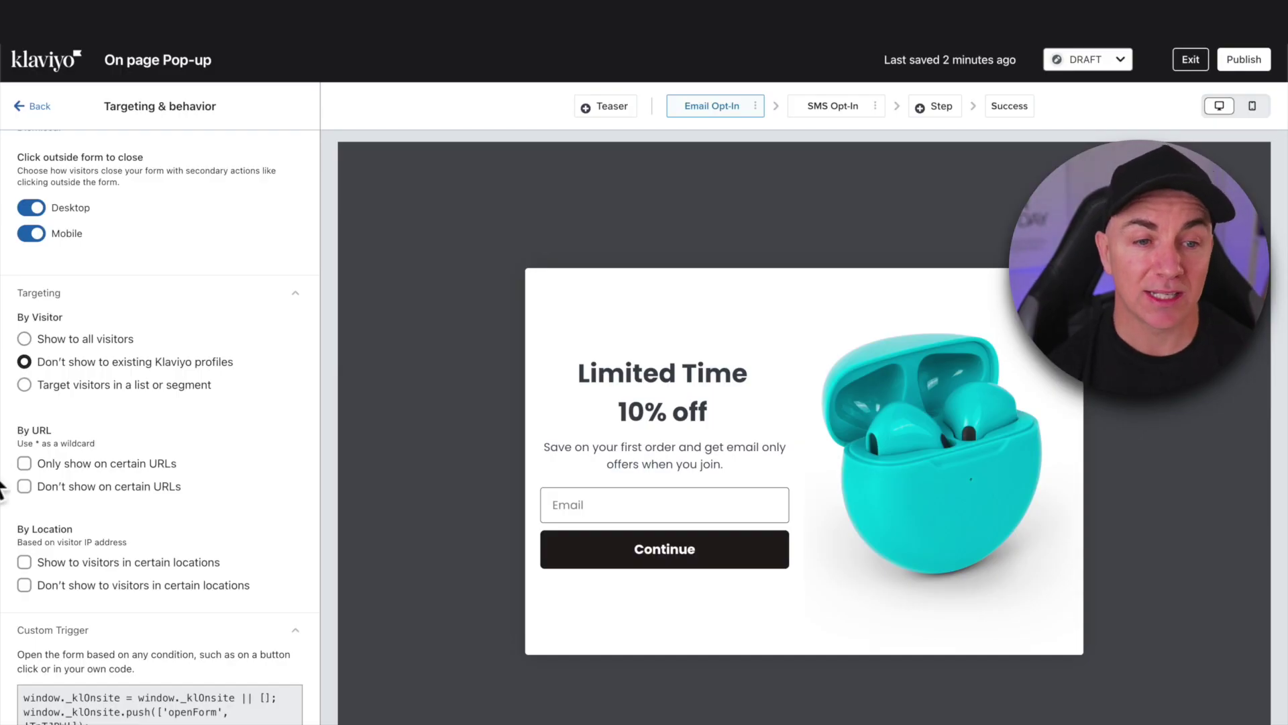
pyautogui.click(24, 386)
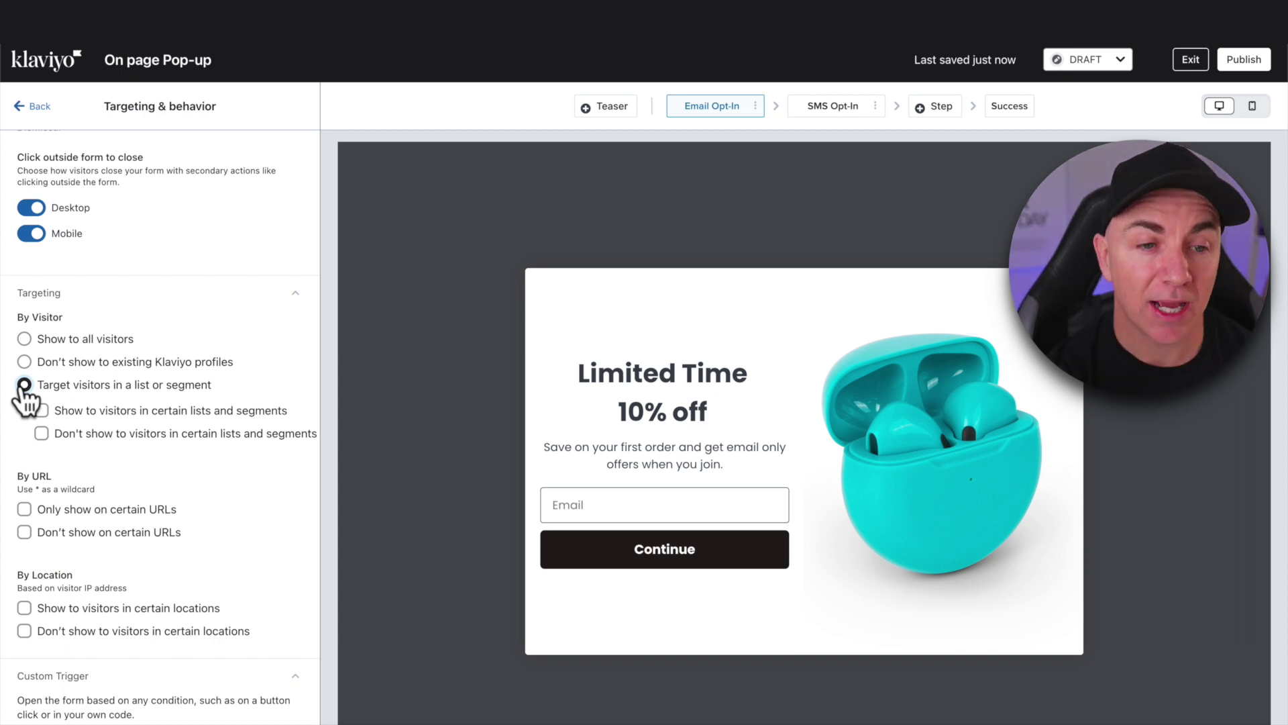
pyautogui.click(25, 362)
# Exclude the form from URLs containing /cart in the URL targeting.
pyautogui.click(25, 485)
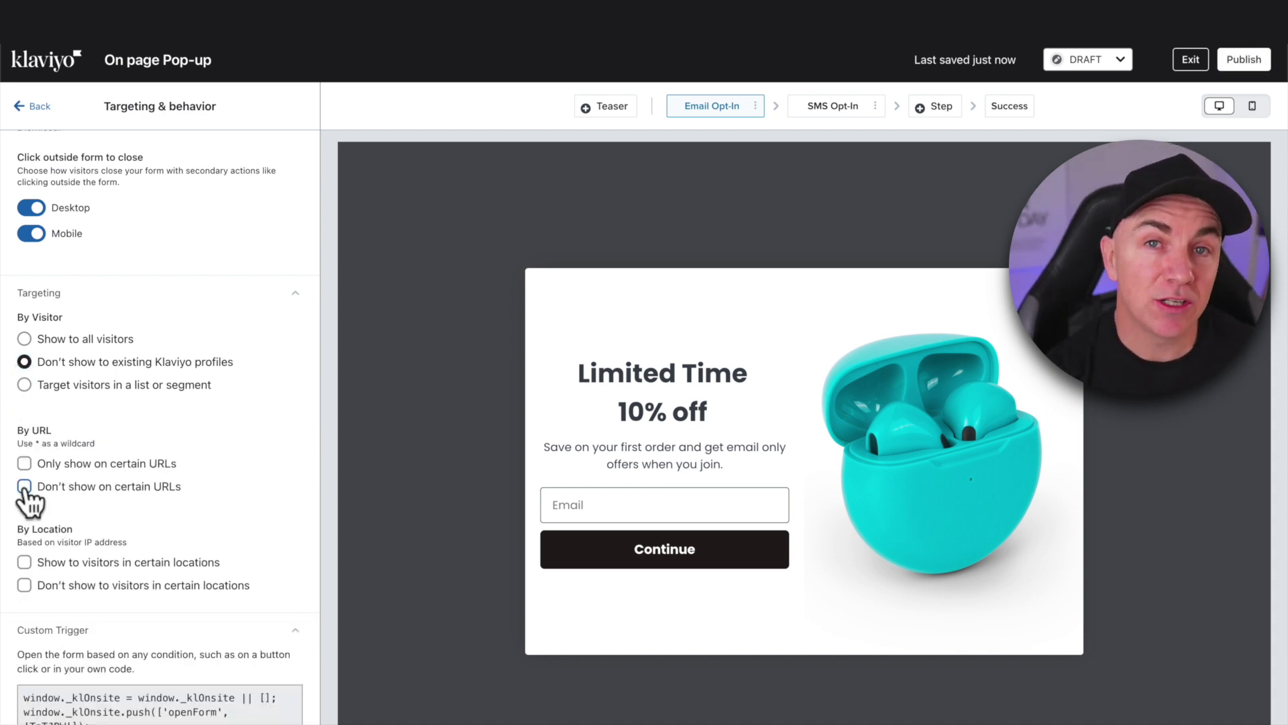
pyautogui.click(208, 512)
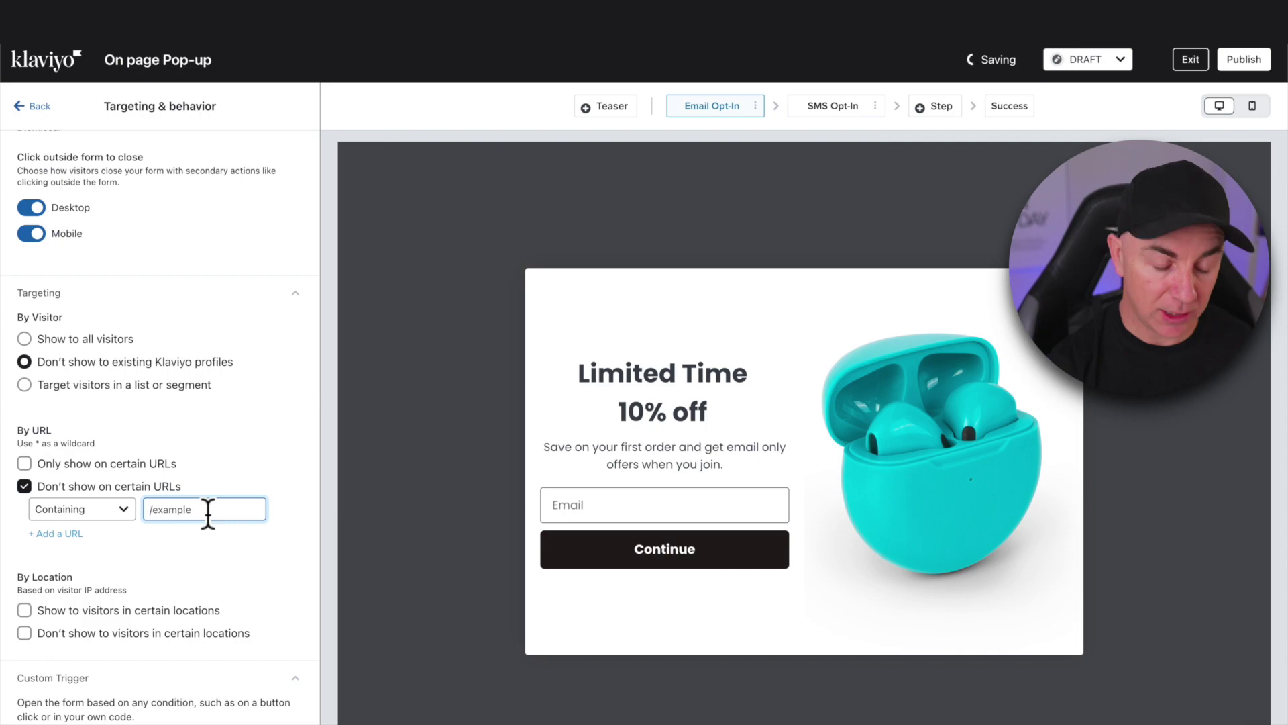
pyautogui.write('/cart')
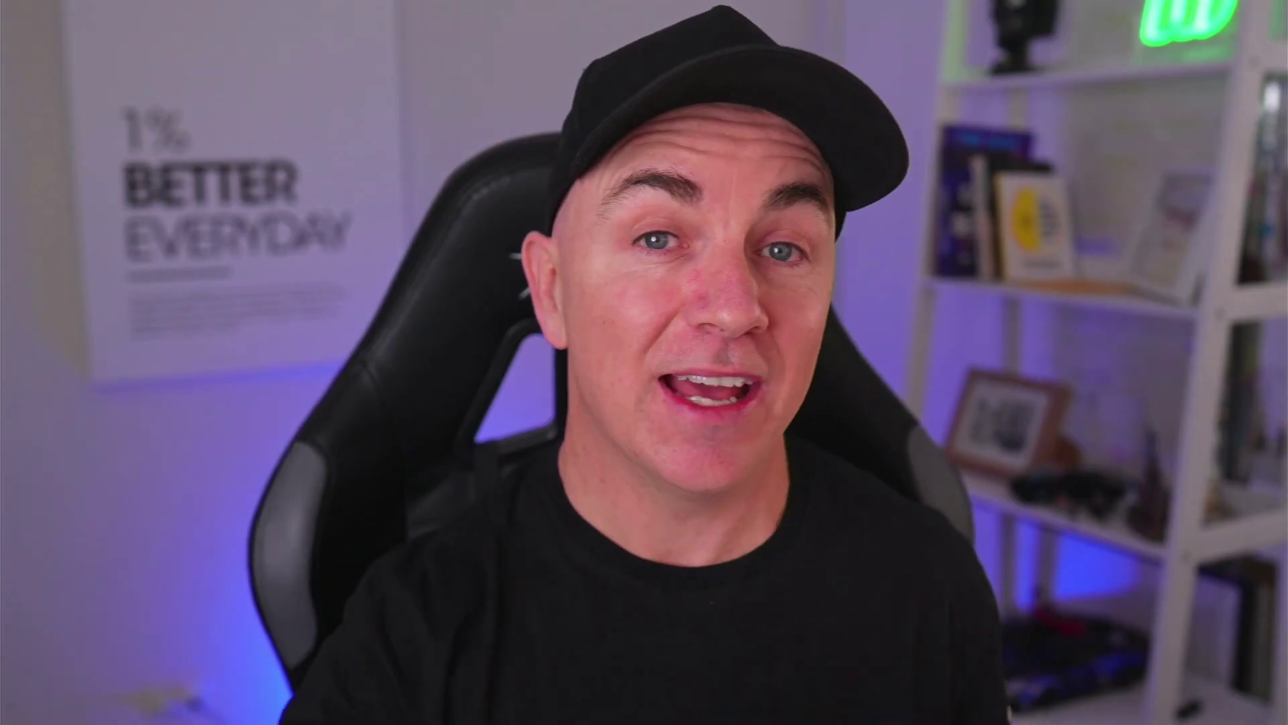
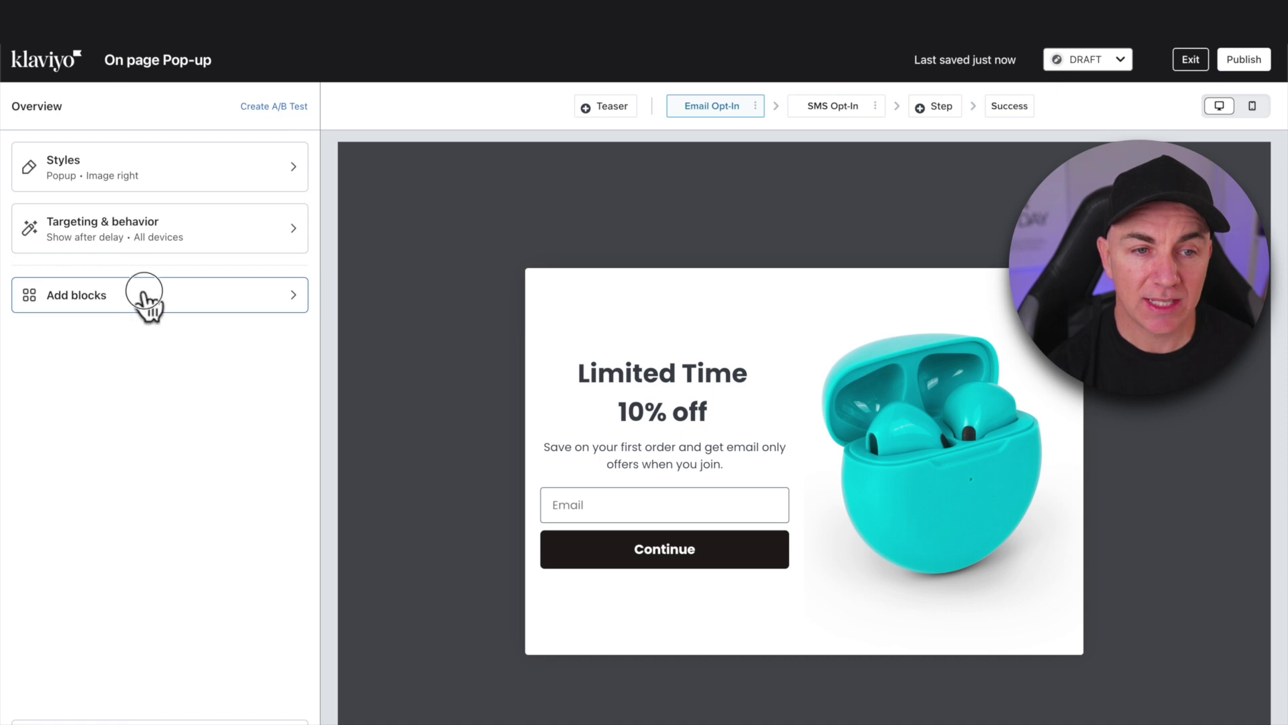
# Try adding a text block between the popup's headline and description, and delete that block again.
pyautogui.click(145, 296)
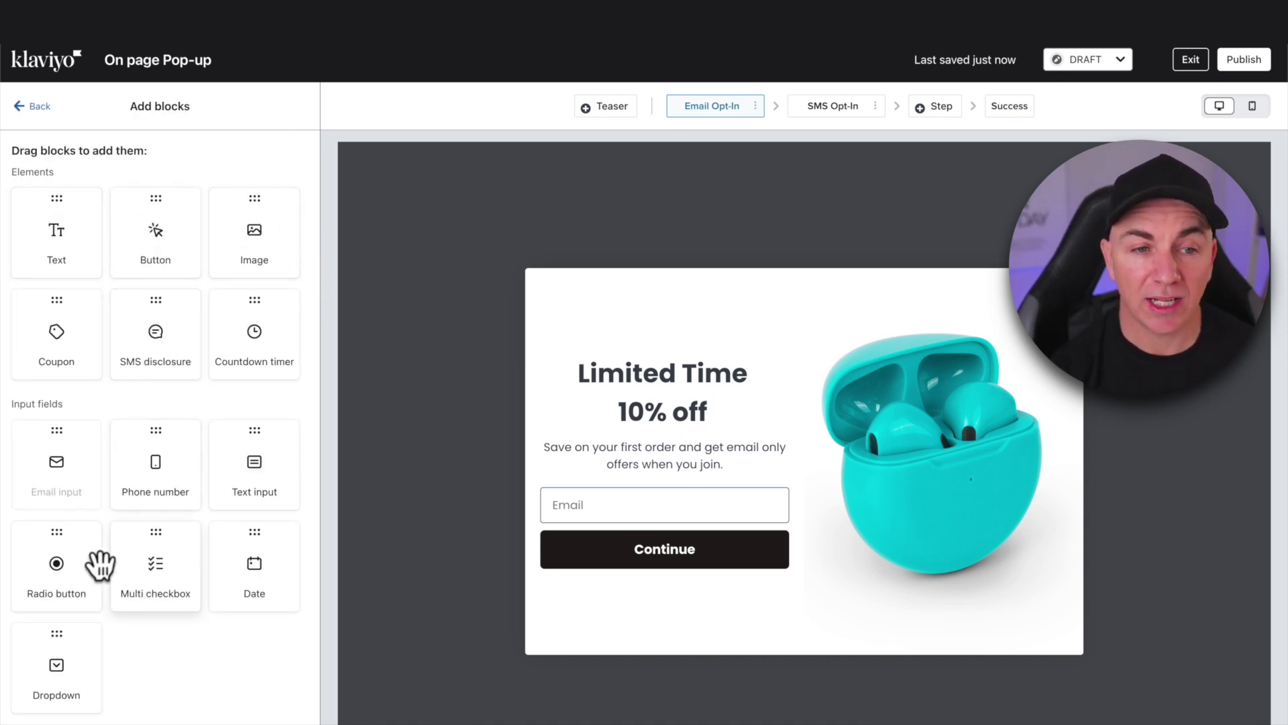
pyautogui.moveTo(99, 565); pyautogui.dragTo(67, 380)
pyautogui.moveTo(71, 245); pyautogui.dragTo(715, 406)
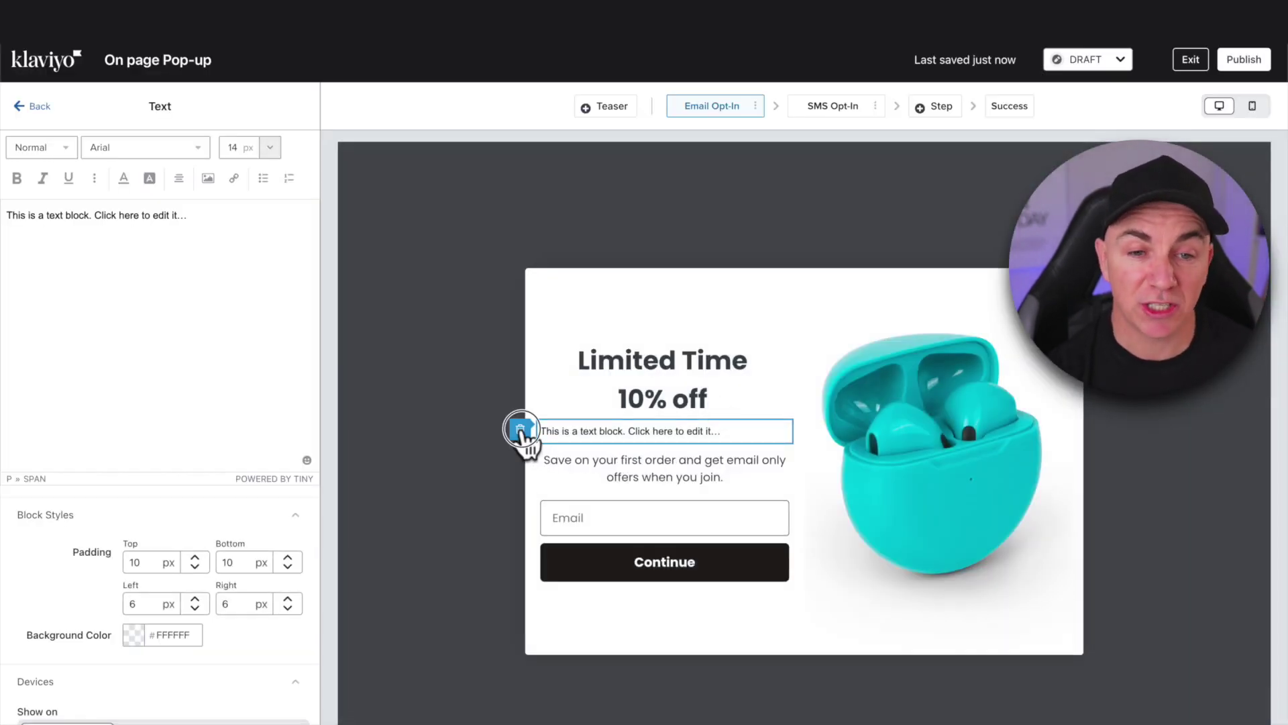
pyautogui.click(520, 429)
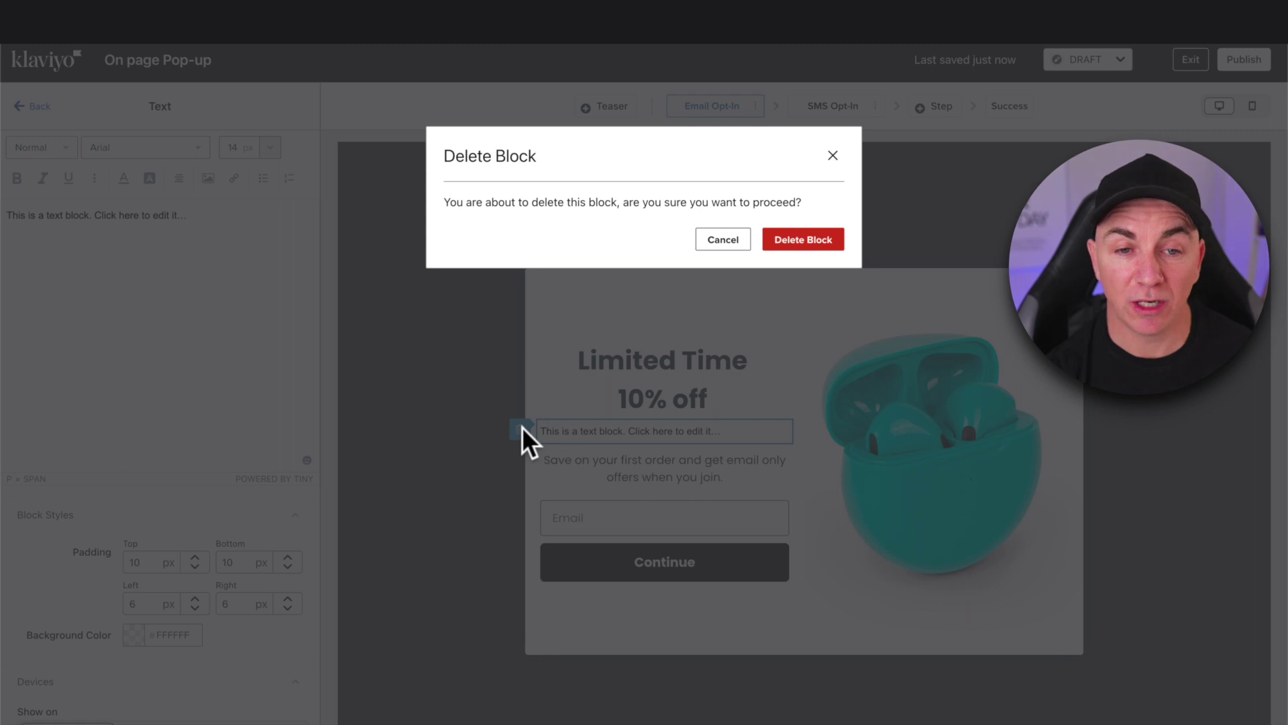
pyautogui.click(805, 241)
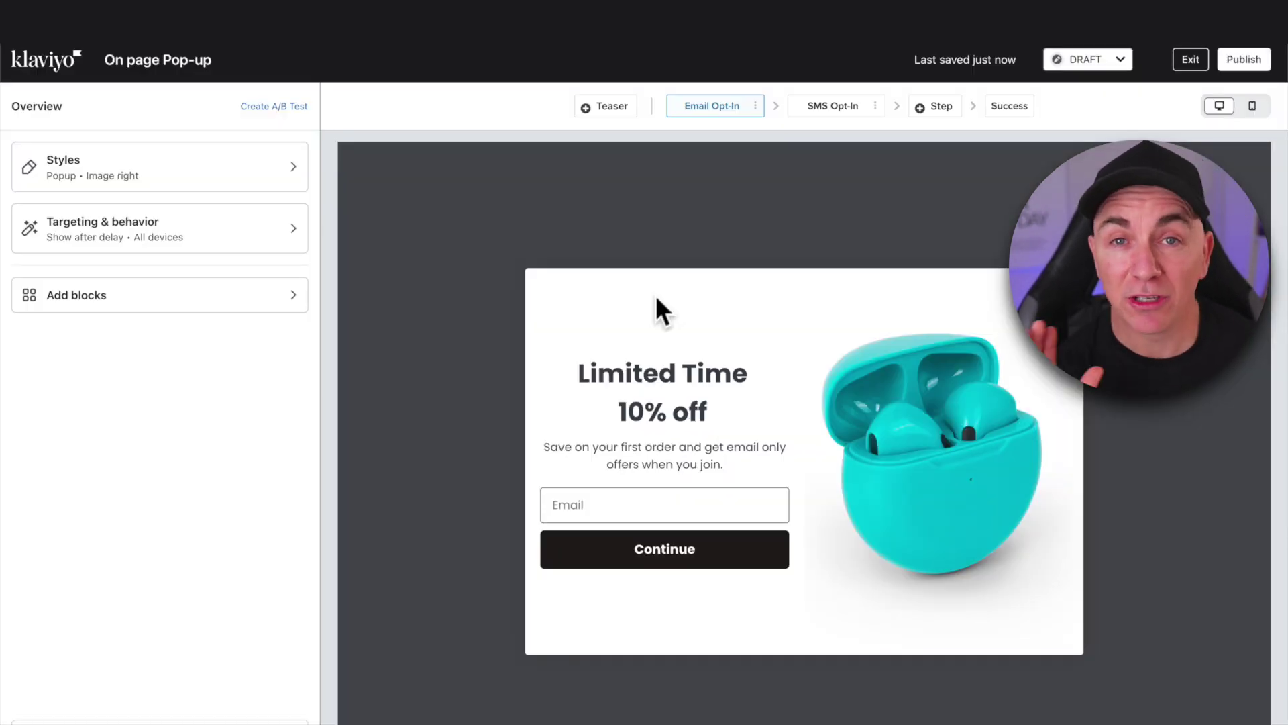
# Replace the popup's headline with "Get $5 OFF".
pyautogui.click(646, 384)
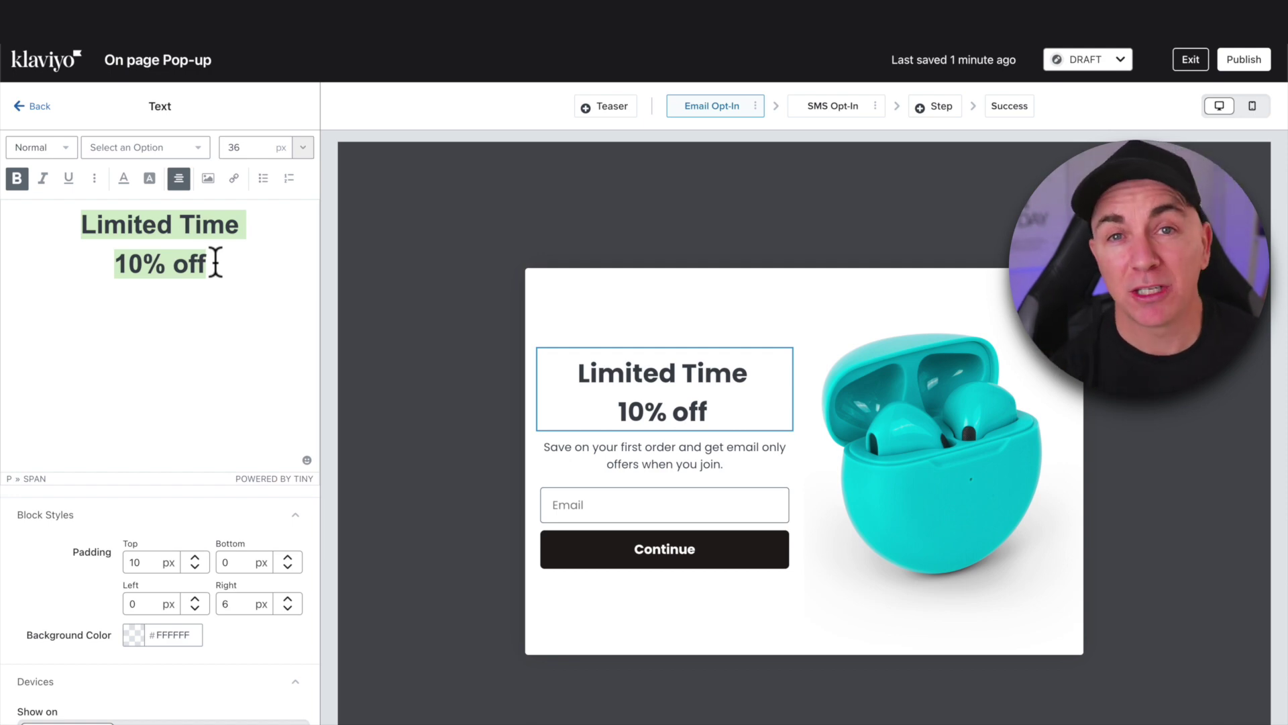
pyautogui.write('Get')
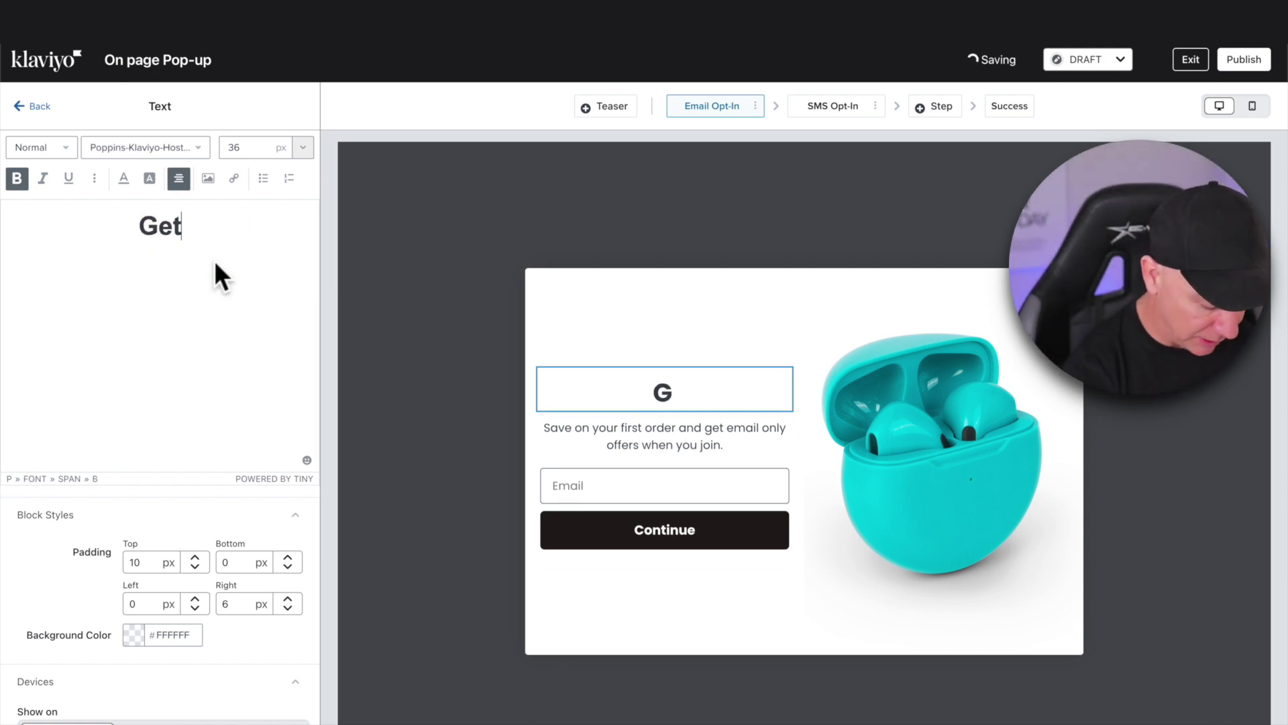
pyautogui.write(' $5 OFF')
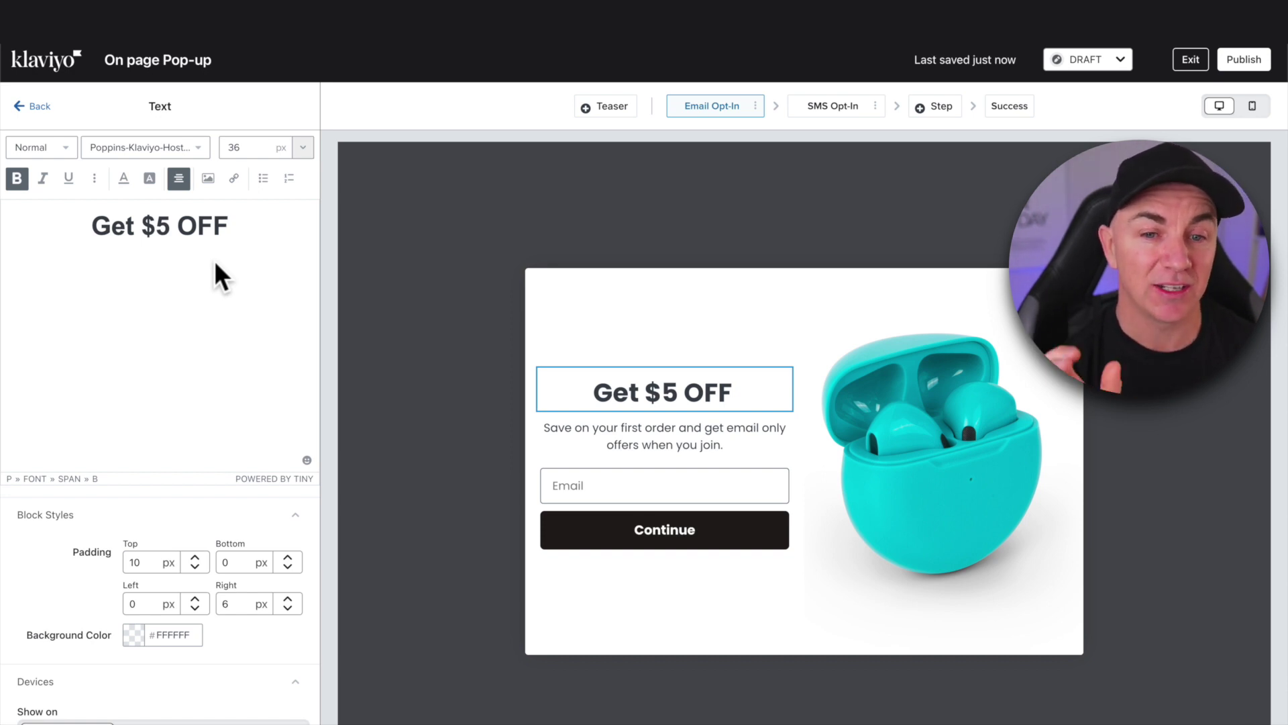
# Replace the description under the headline with "Simply enter your email below and we will send you the code.".
pyautogui.click(642, 459)
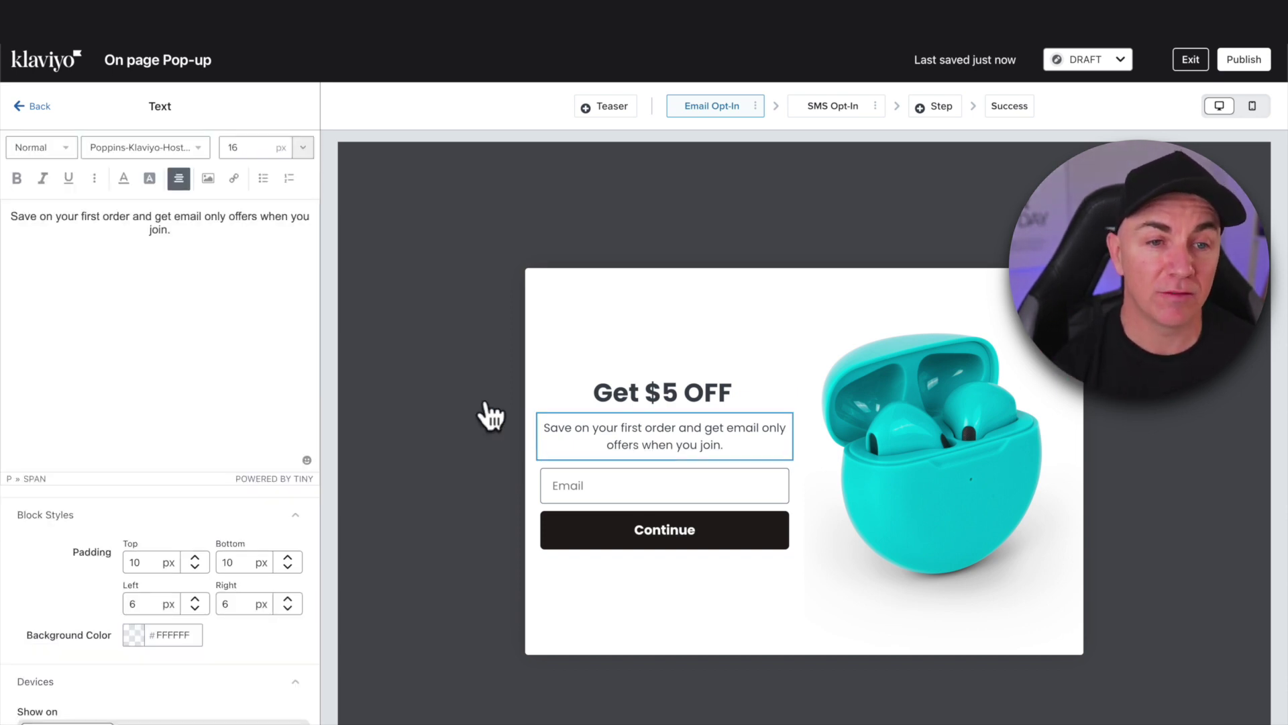
pyautogui.moveTo(195, 231); pyautogui.dragTo(2, 215)
pyautogui.write('Simple')
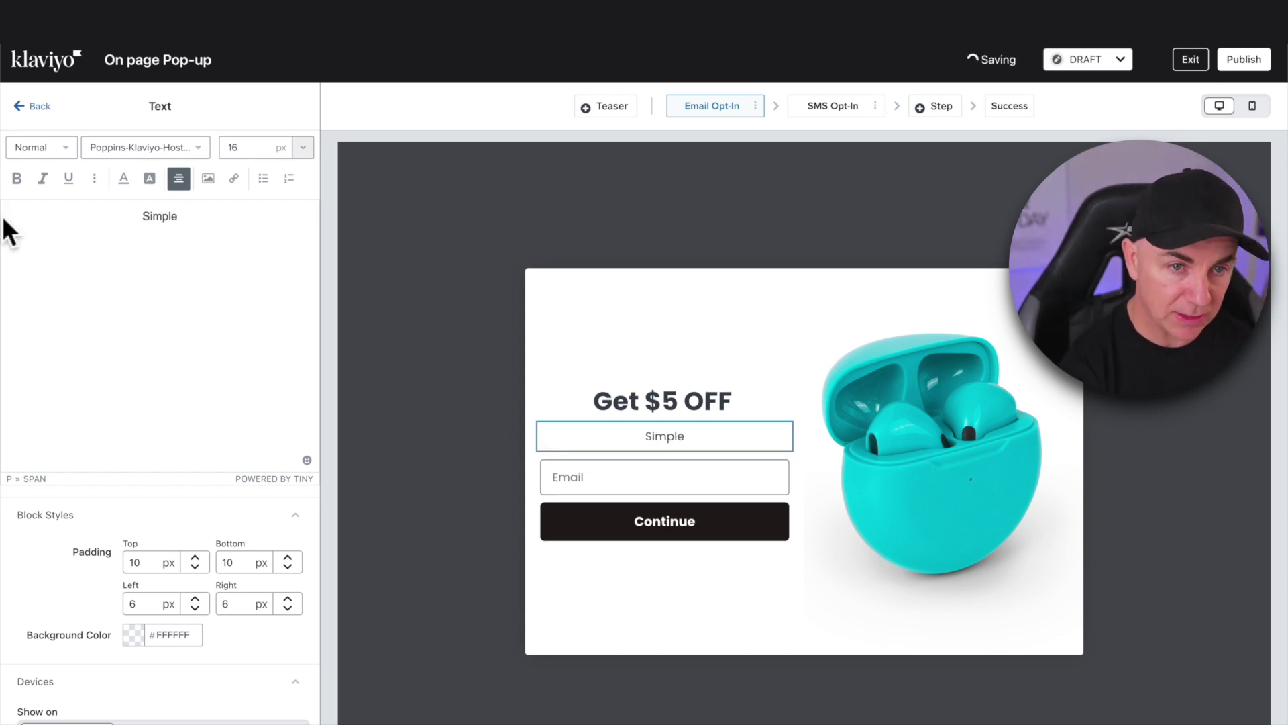
pyautogui.press('BackSpace')
pyautogui.write('y enter y')
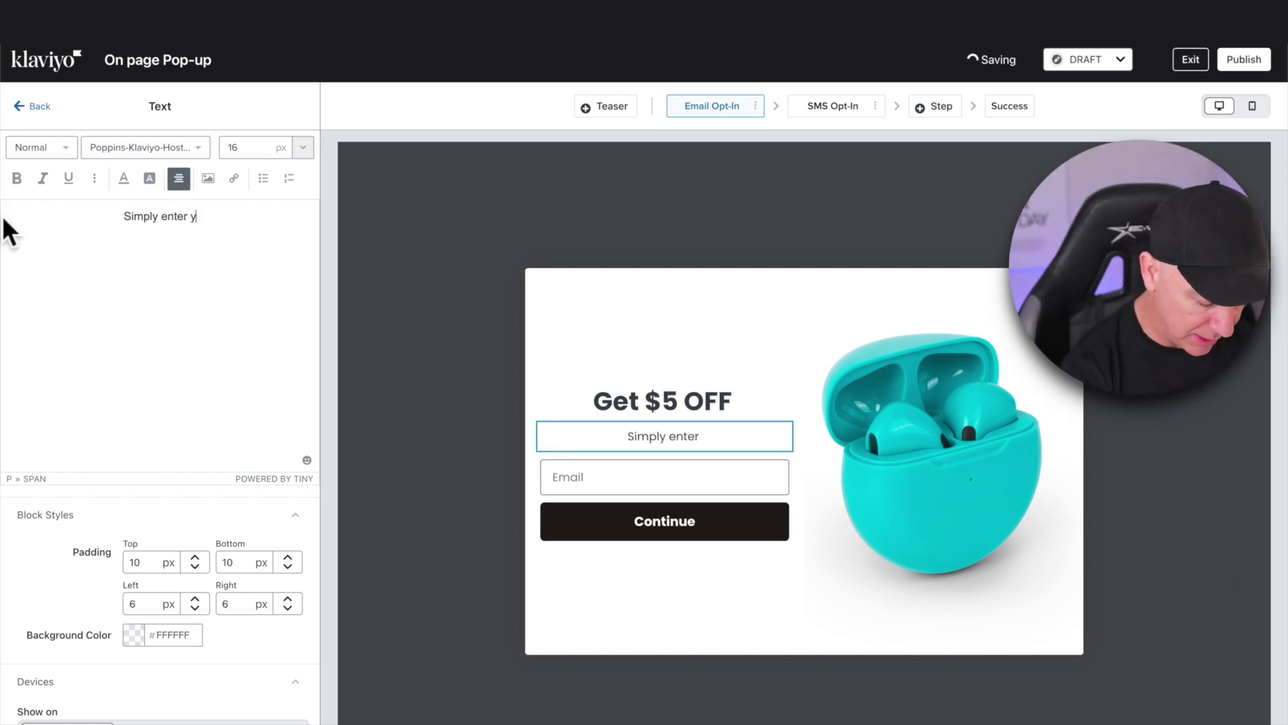
pyautogui.write('our email')
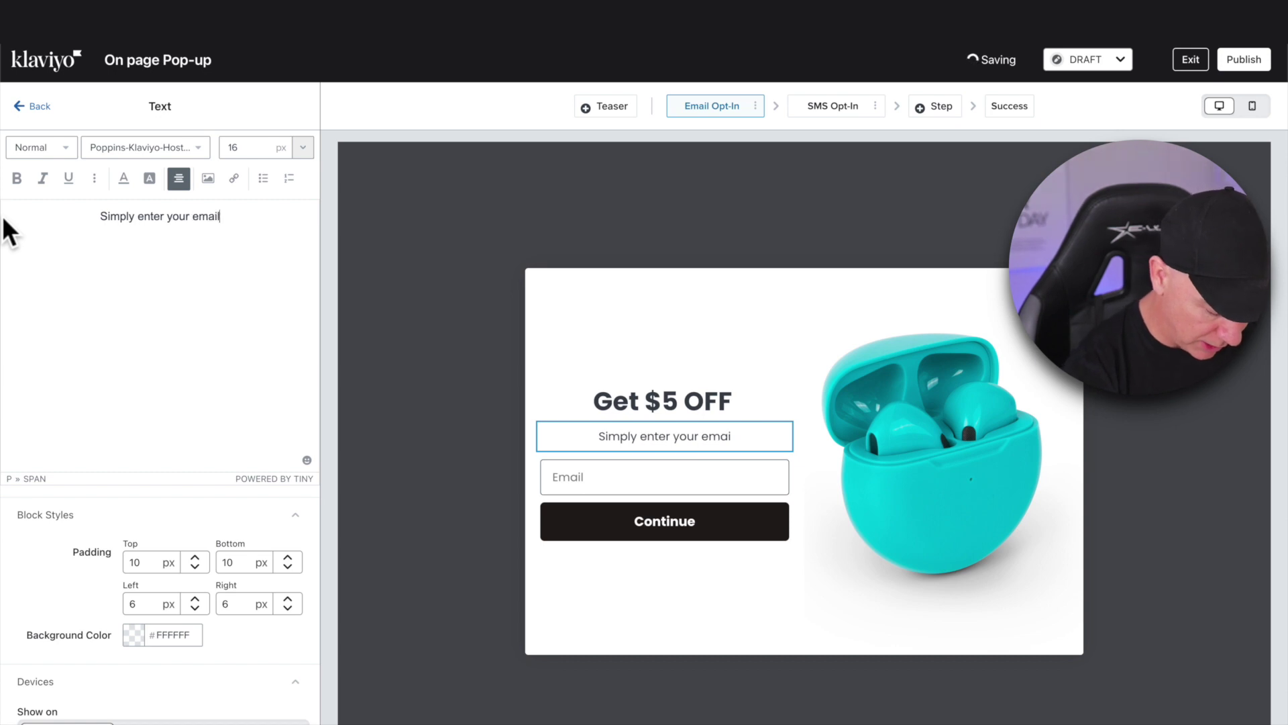
pyautogui.write(' below and we will s')
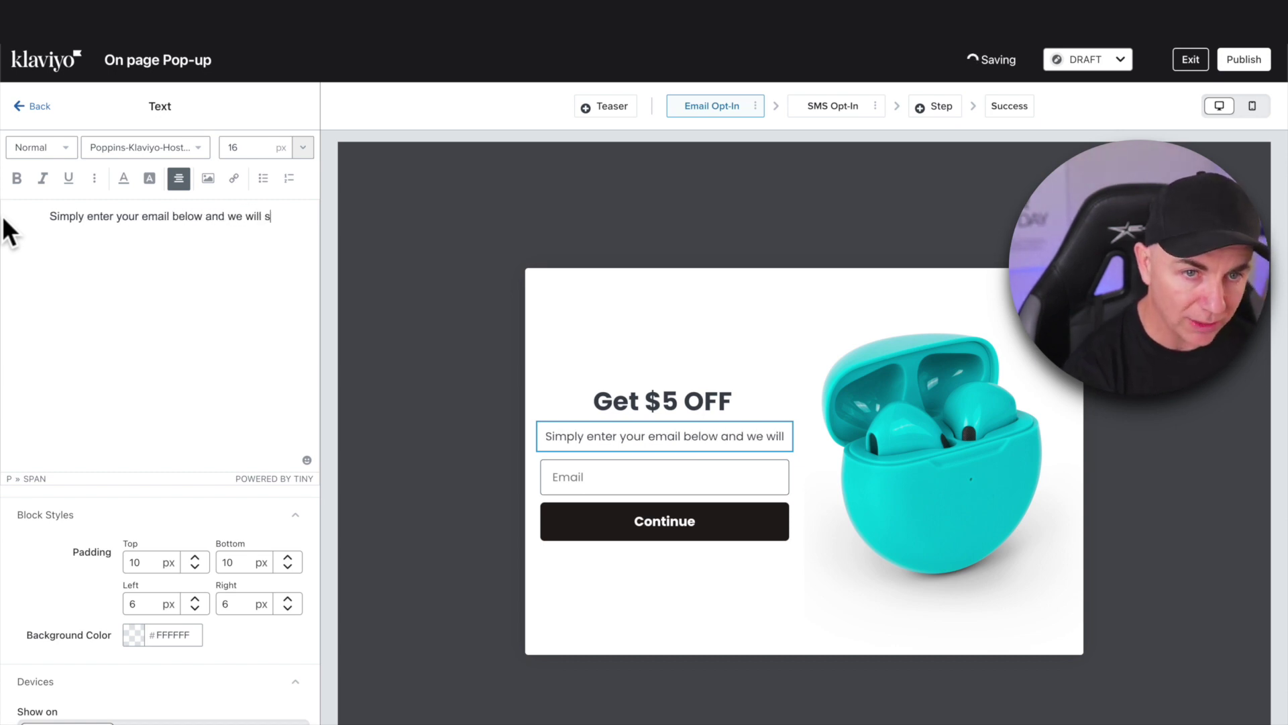
pyautogui.write('end you the code.')
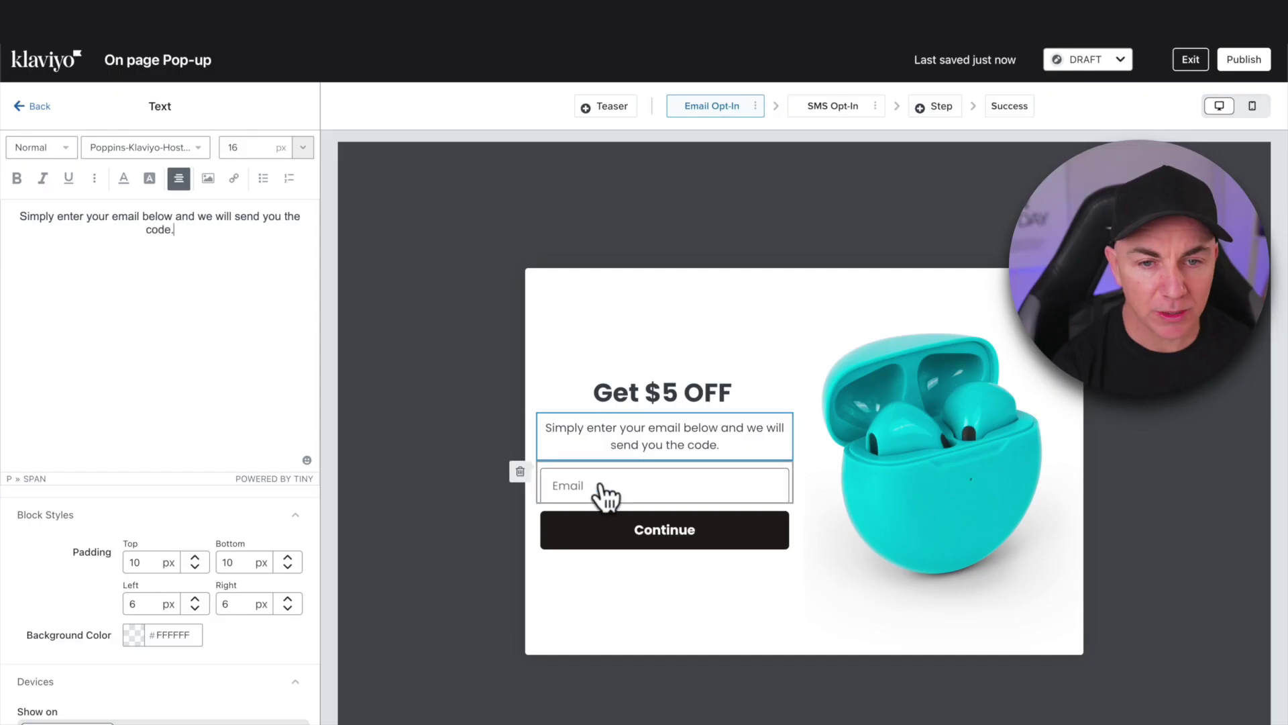
# Change the email opt-in button's text to "Send me my $5 coupon.".
pyautogui.click(712, 539)
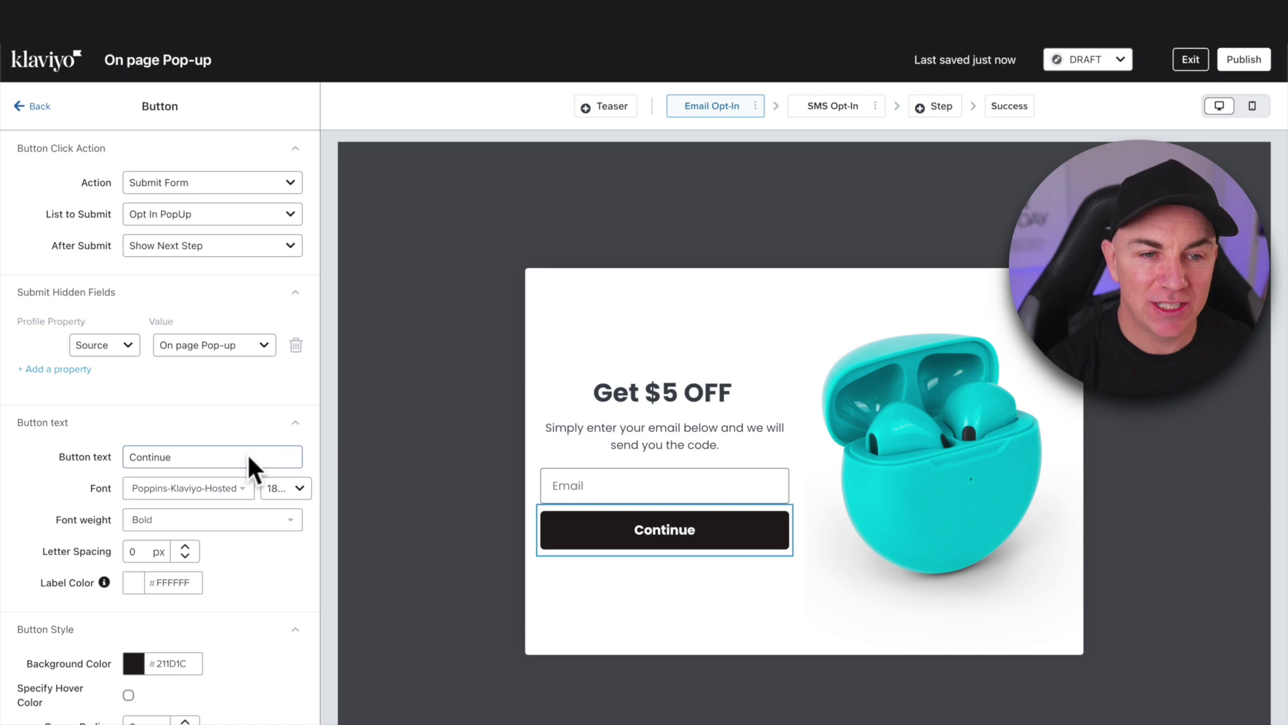
pyautogui.write('Sen')
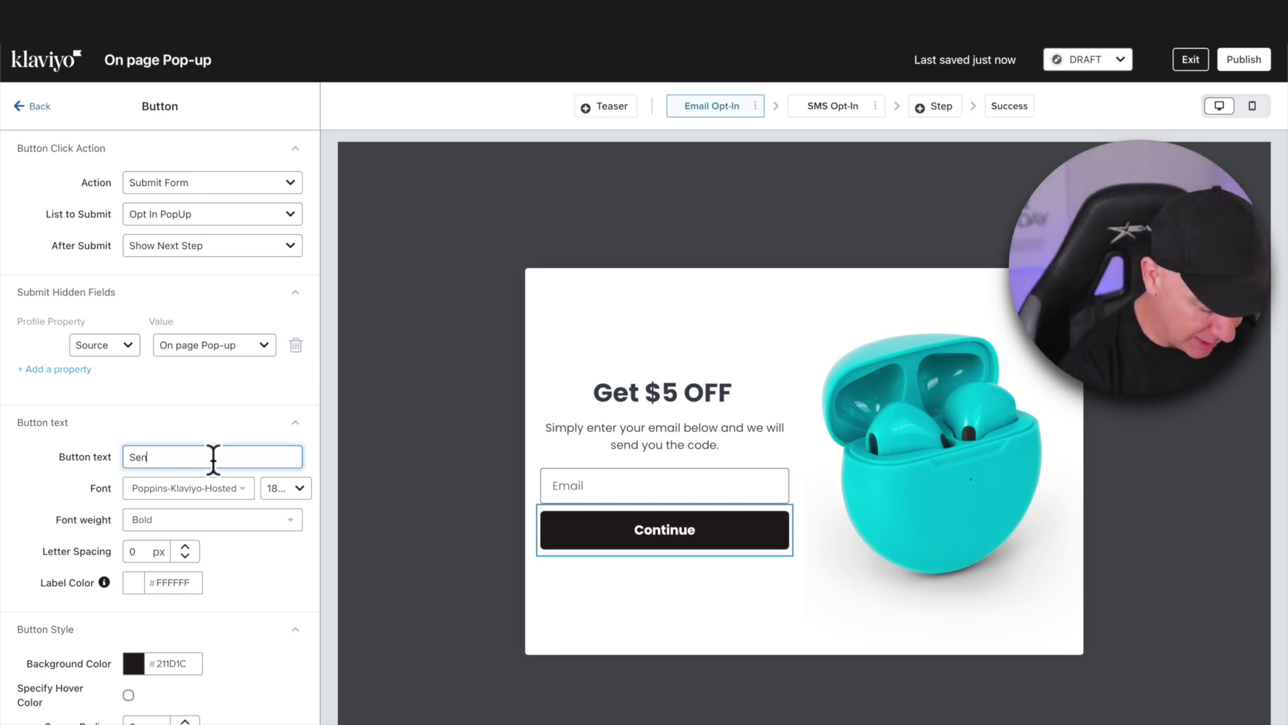
pyautogui.write('d me my cou')
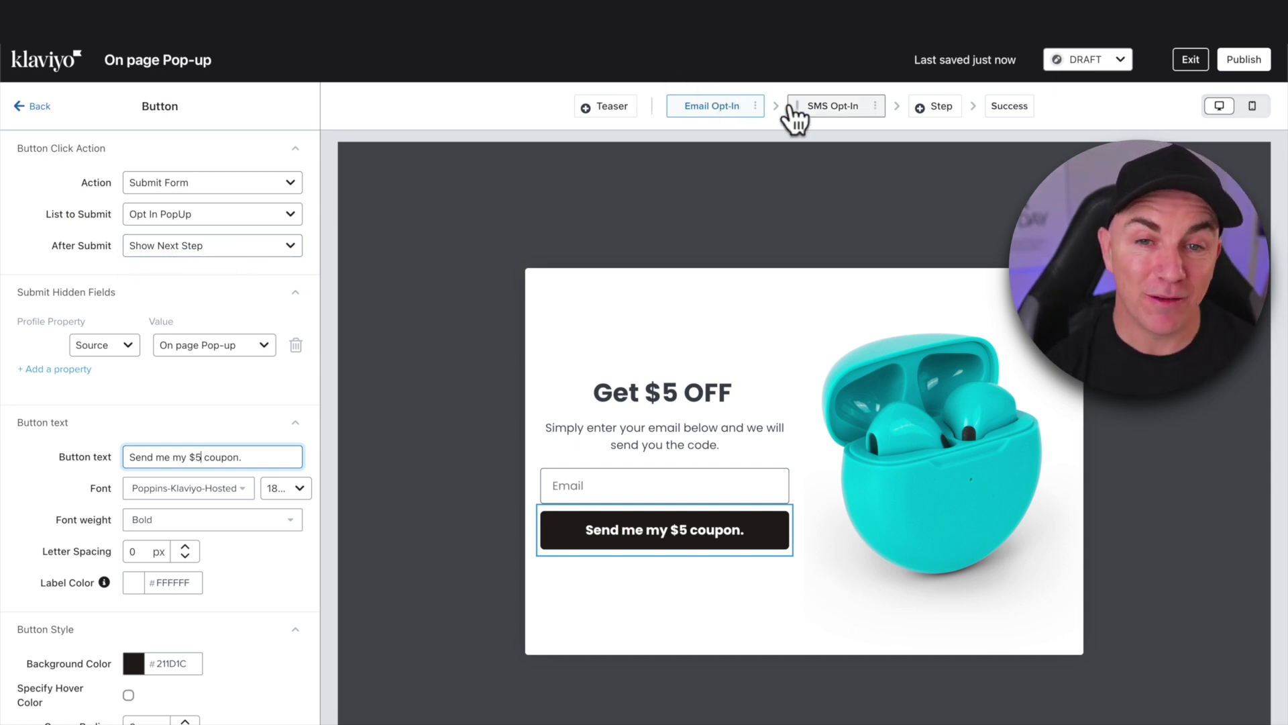
# On the SMS Opt-In step, set the phone number field's default country to Australia (+61).
pyautogui.click(830, 125)
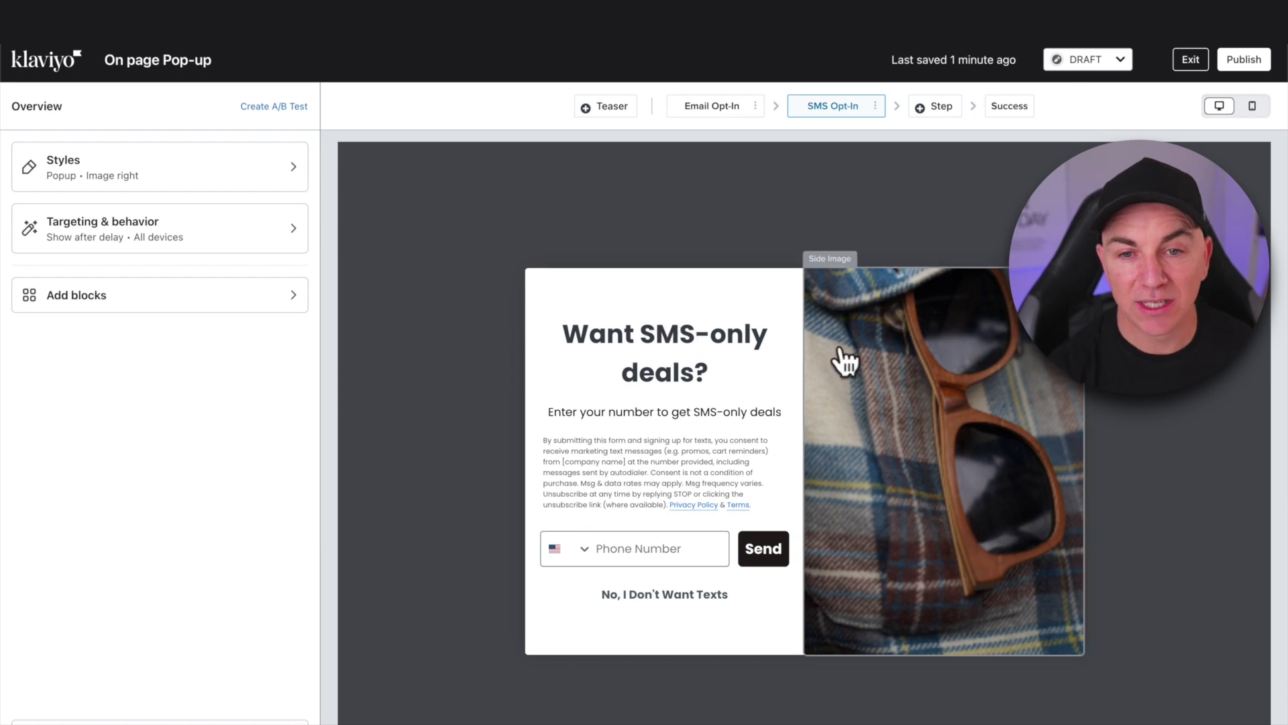
pyautogui.click(1020, 334)
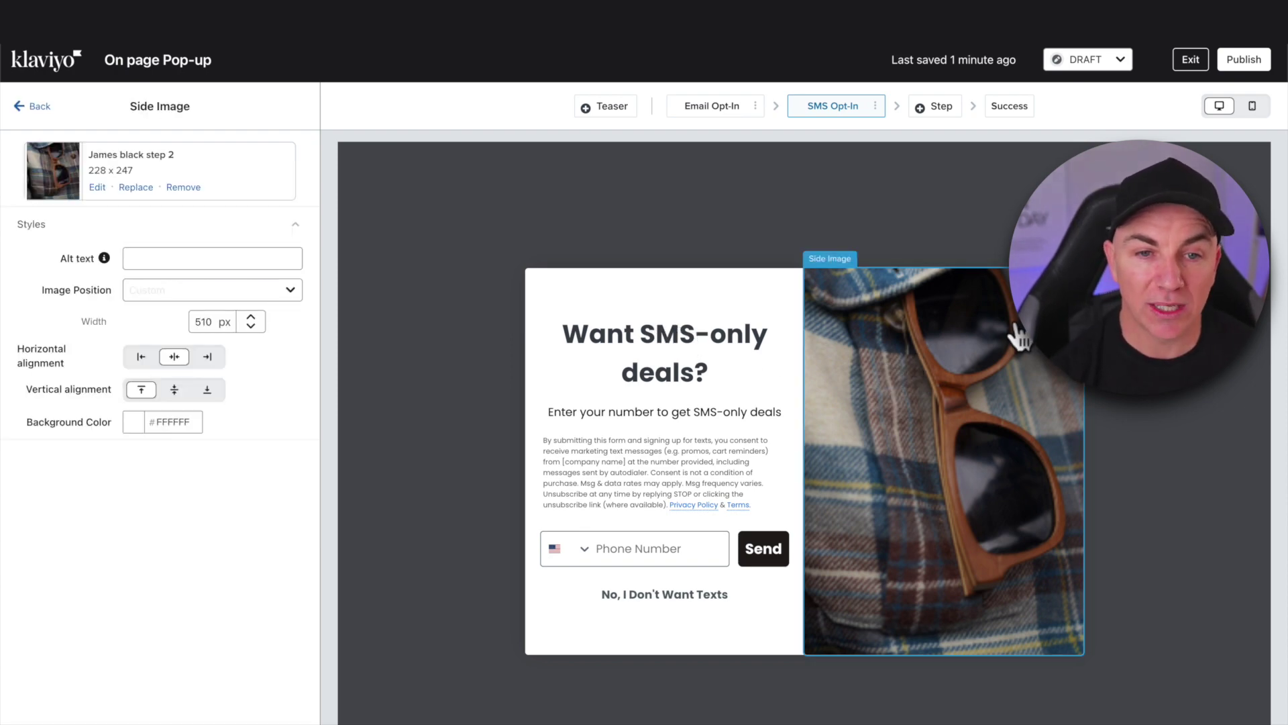
pyautogui.click(1070, 281)
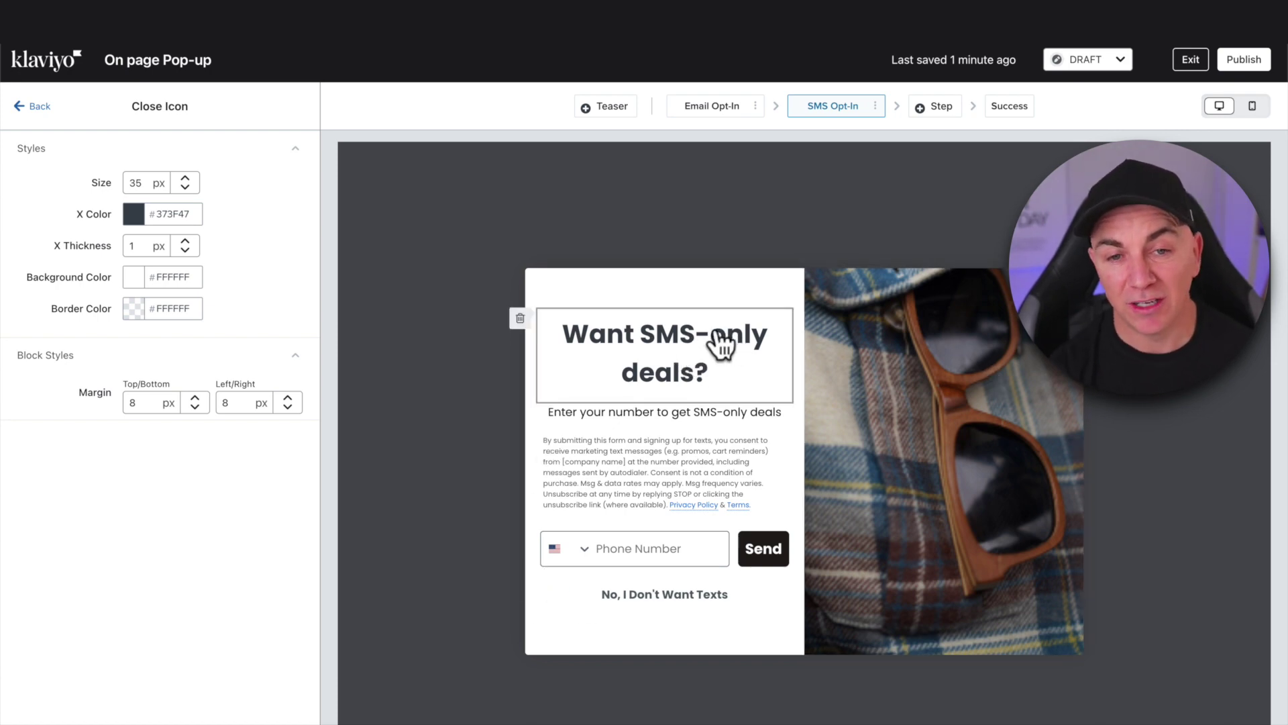
pyautogui.click(648, 473)
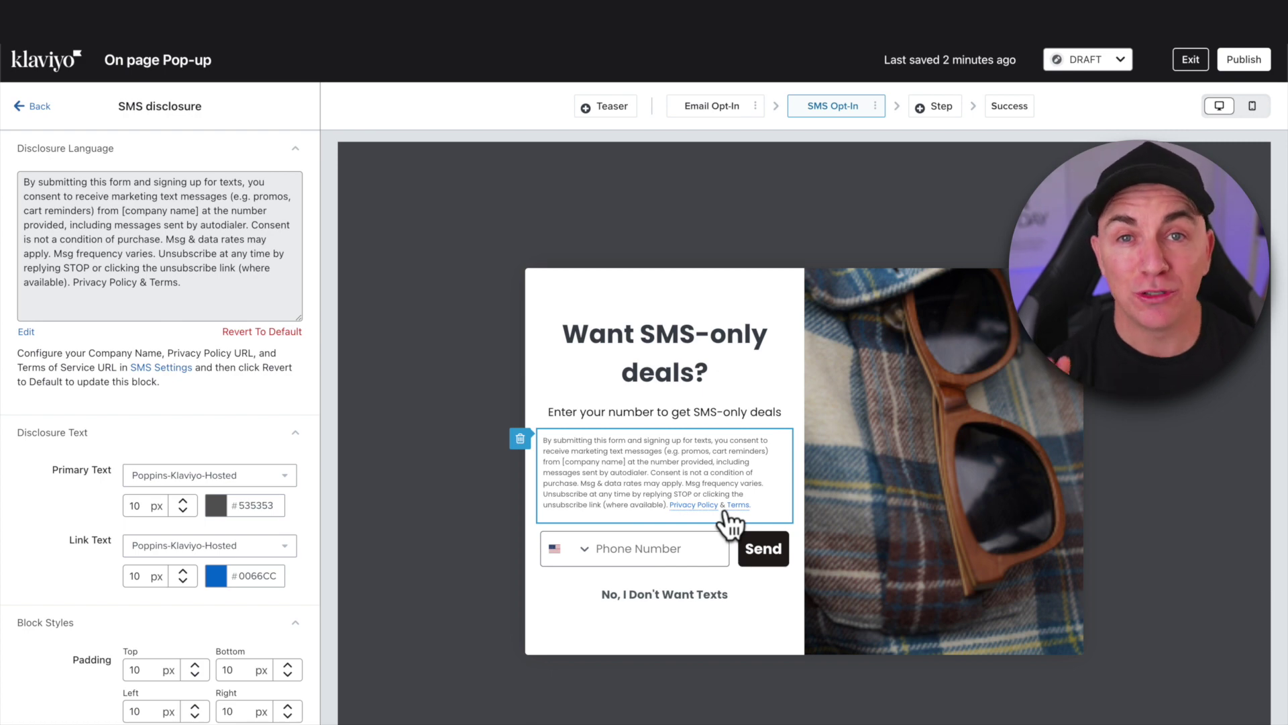
pyautogui.click(624, 551)
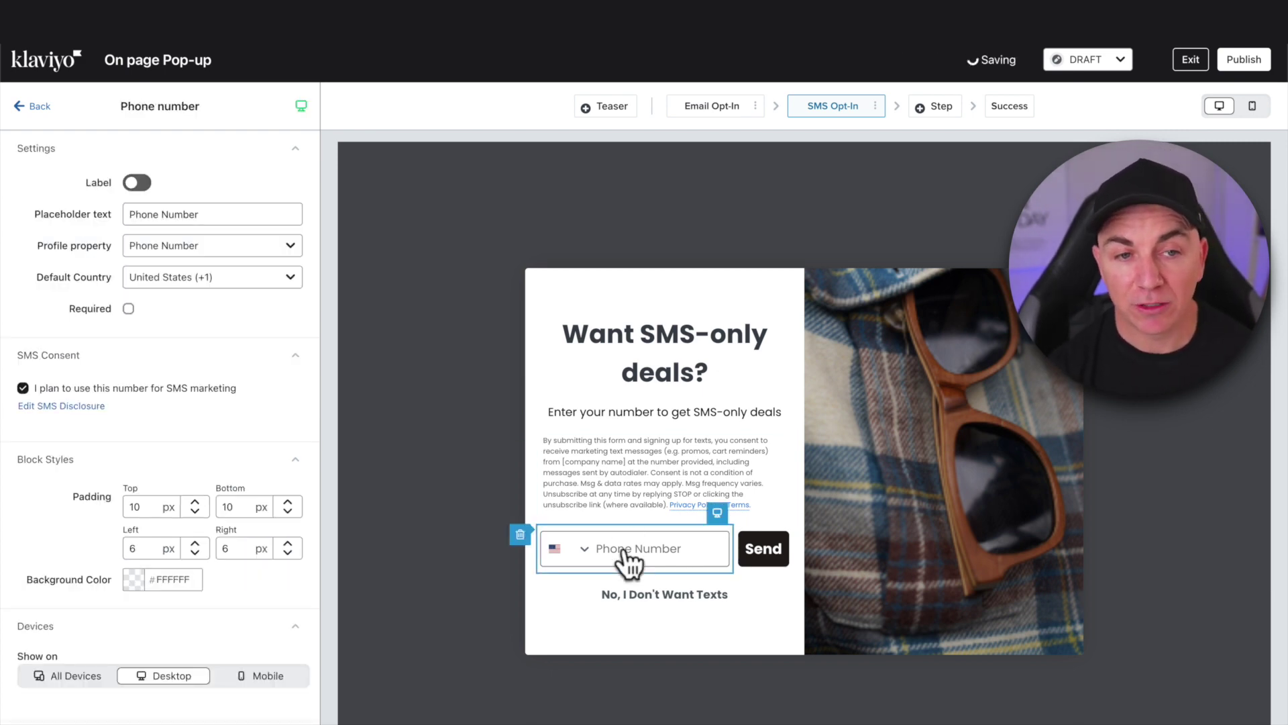
pyautogui.click(216, 276)
pyautogui.write('aus')
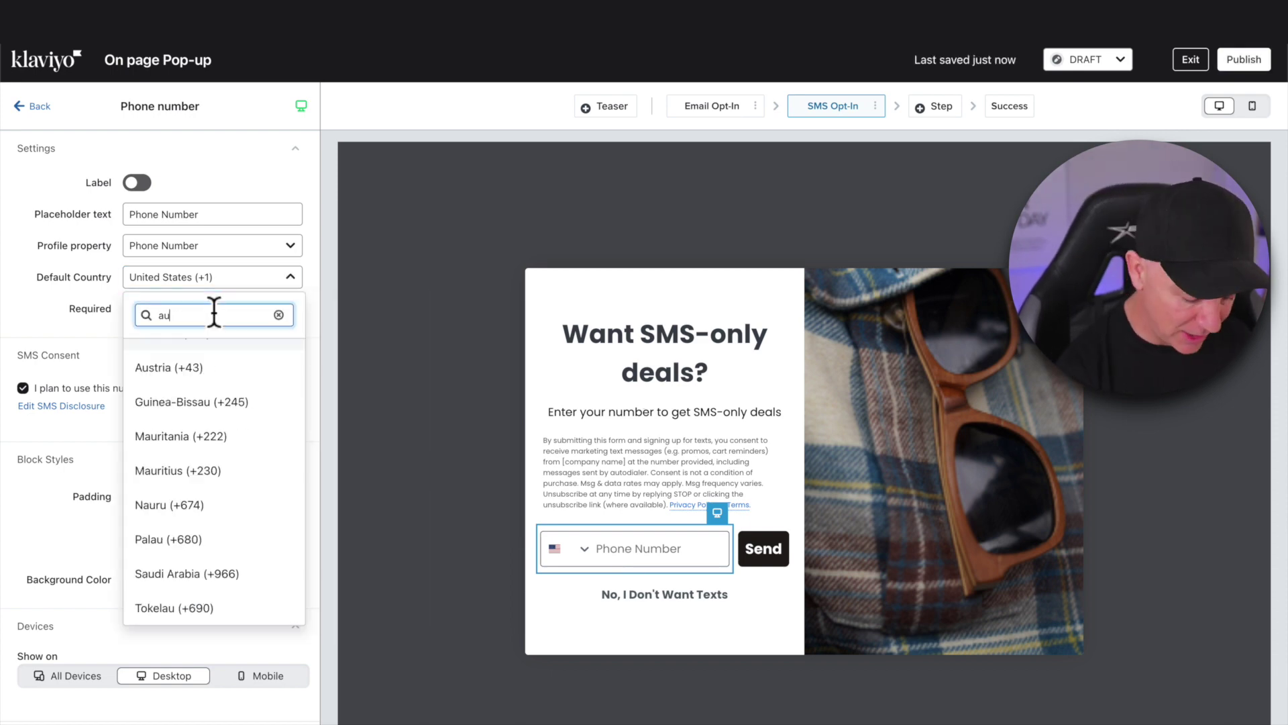
pyautogui.click(201, 357)
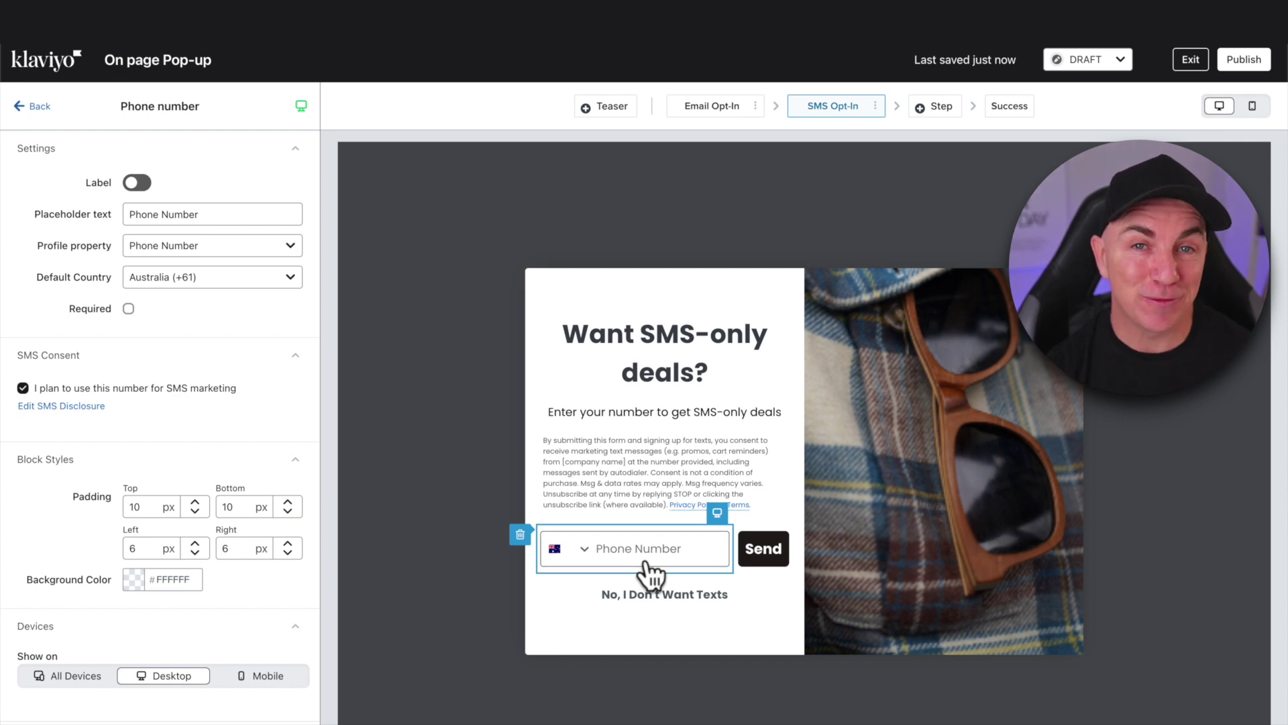
# Change the SMS opt-in Send button's text to "Give me the deals" and move the button below the phone number field.
pyautogui.click(764, 551)
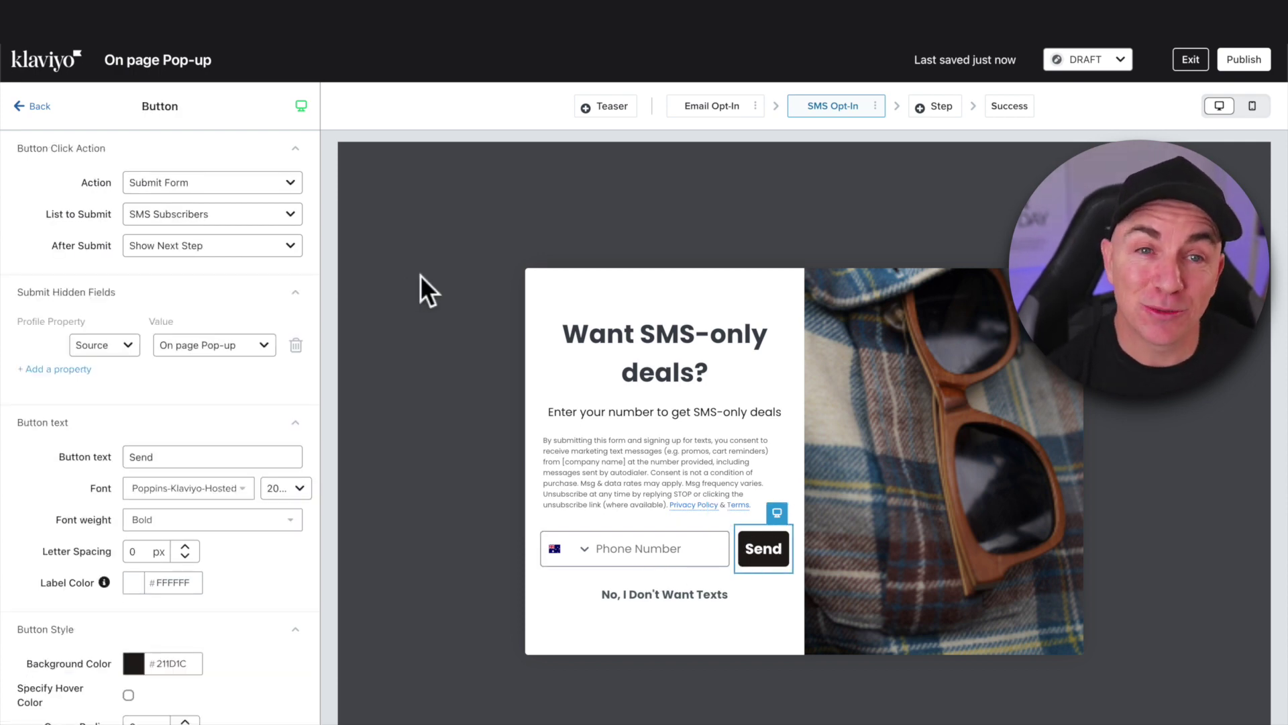
pyautogui.doubleClick(210, 457)
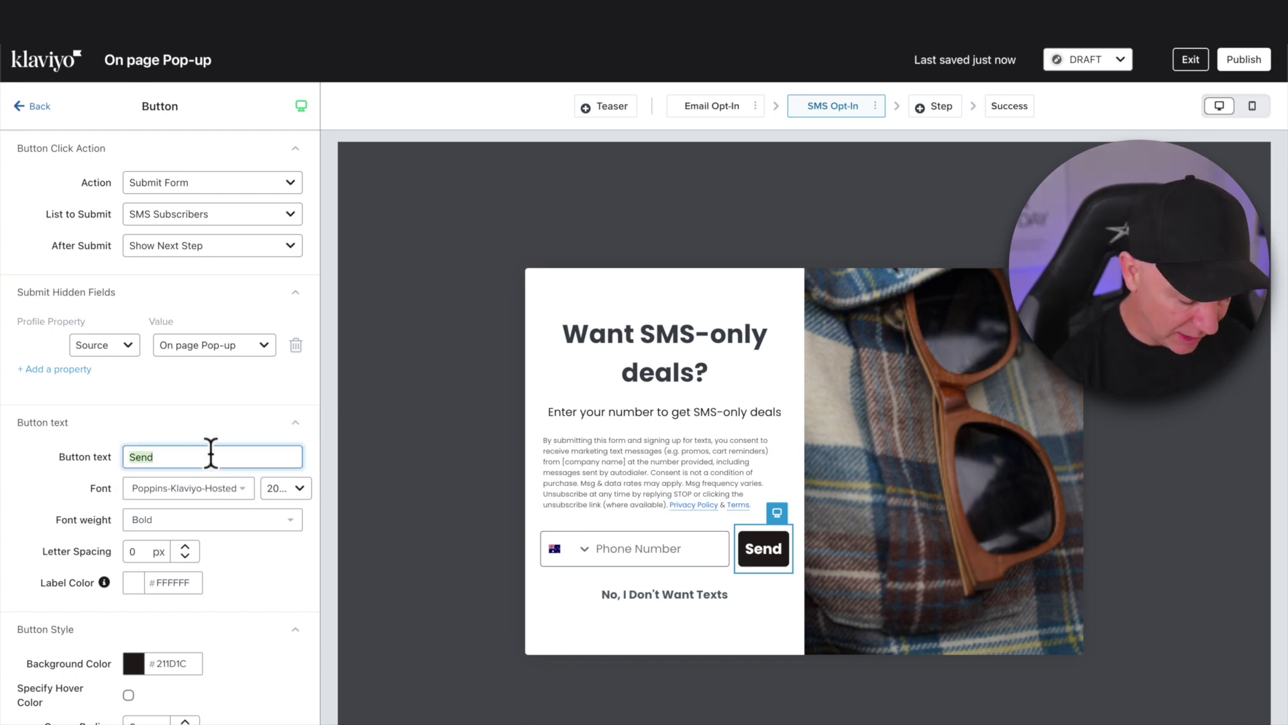
pyautogui.write('Give me the deals')
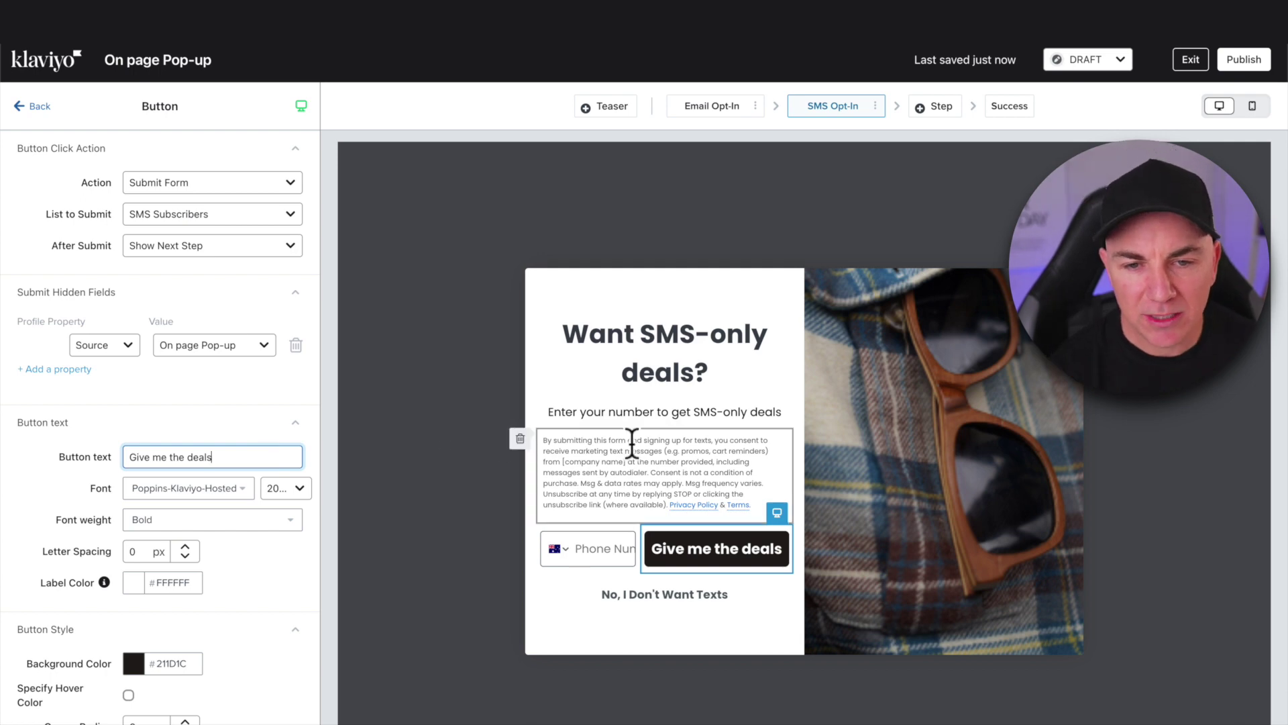
pyautogui.moveTo(705, 538); pyautogui.dragTo(584, 566)
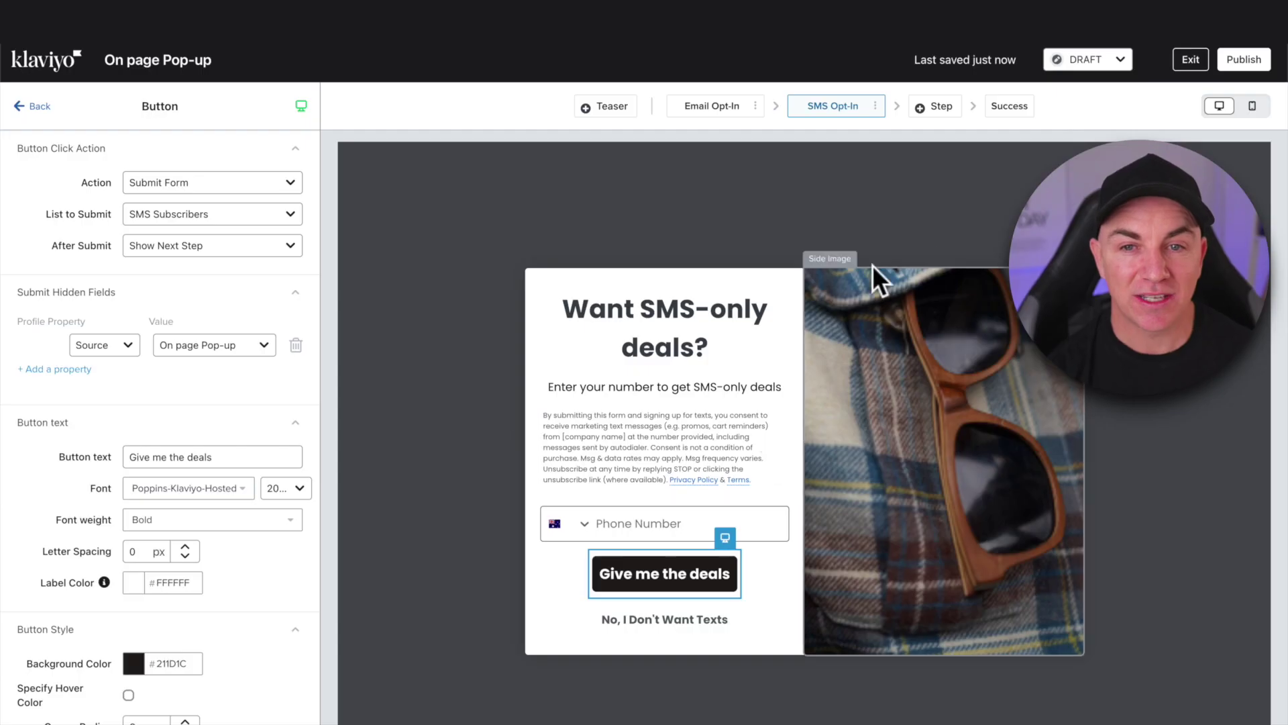
# On the Success step, replace the text under the headline with "Now you can go and check out some of our awesome products.".
pyautogui.click(1009, 108)
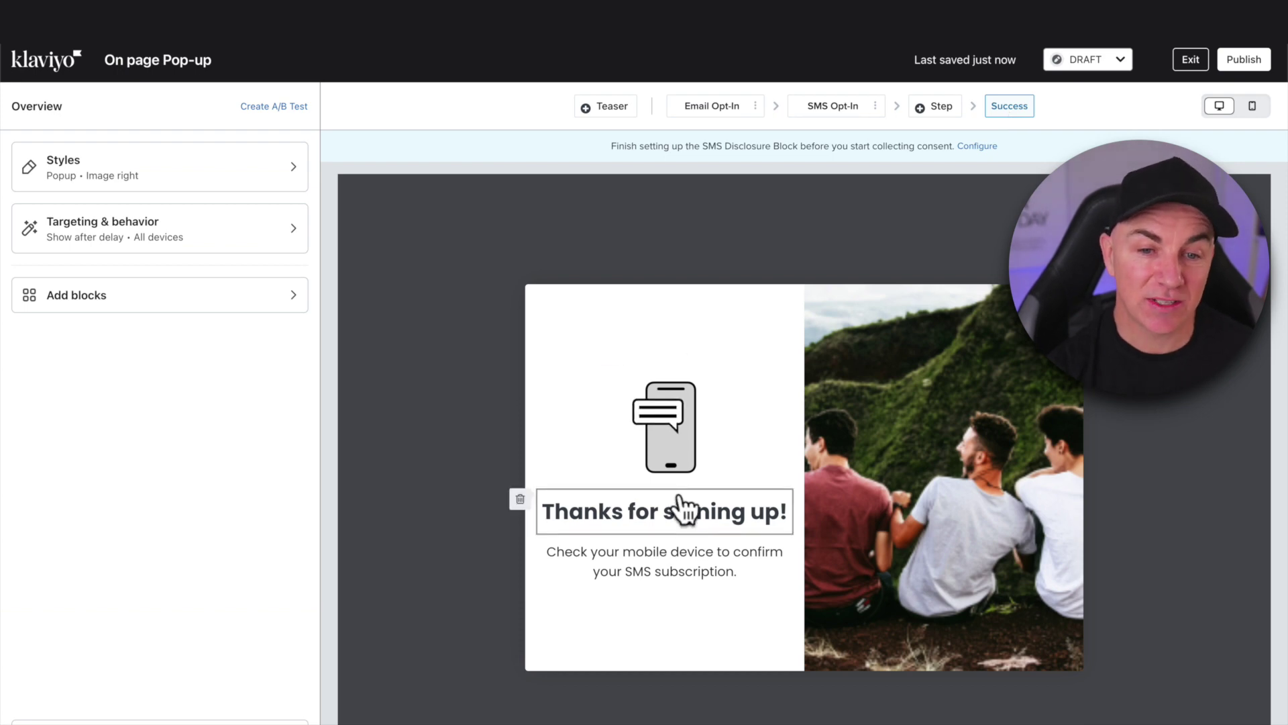
pyautogui.click(691, 563)
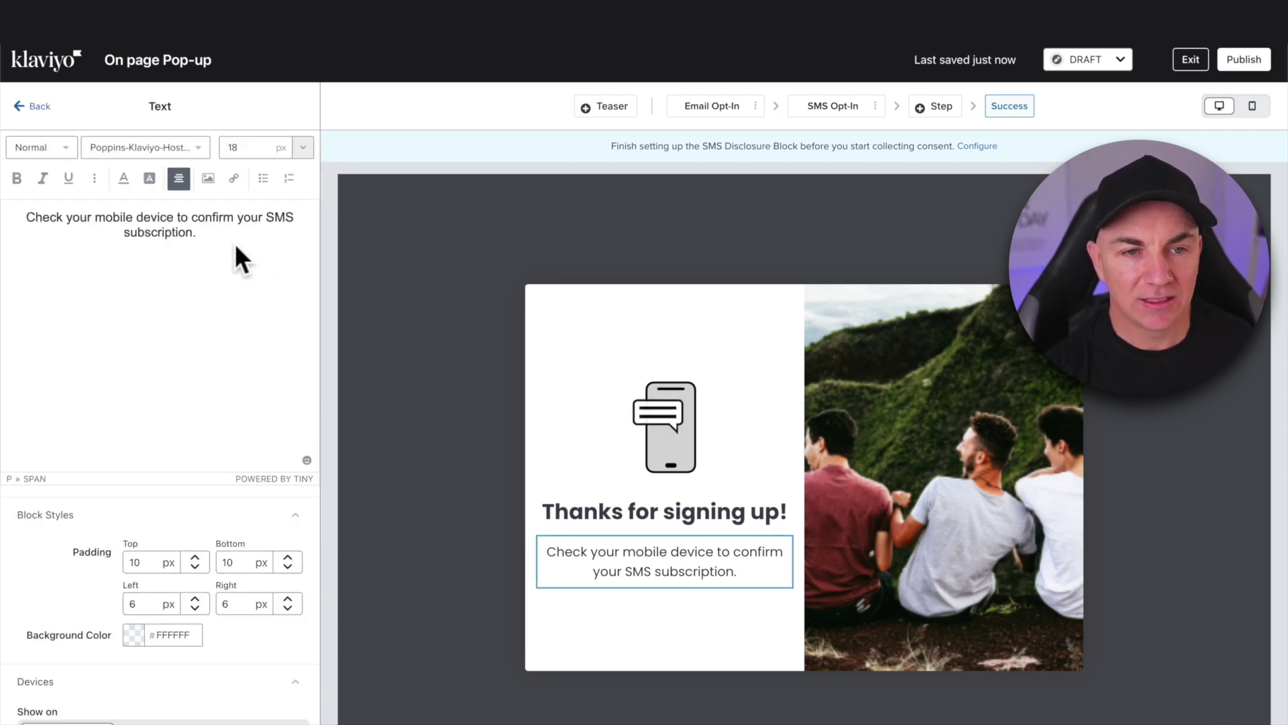
pyautogui.moveTo(236, 247); pyautogui.dragTo(30, 216)
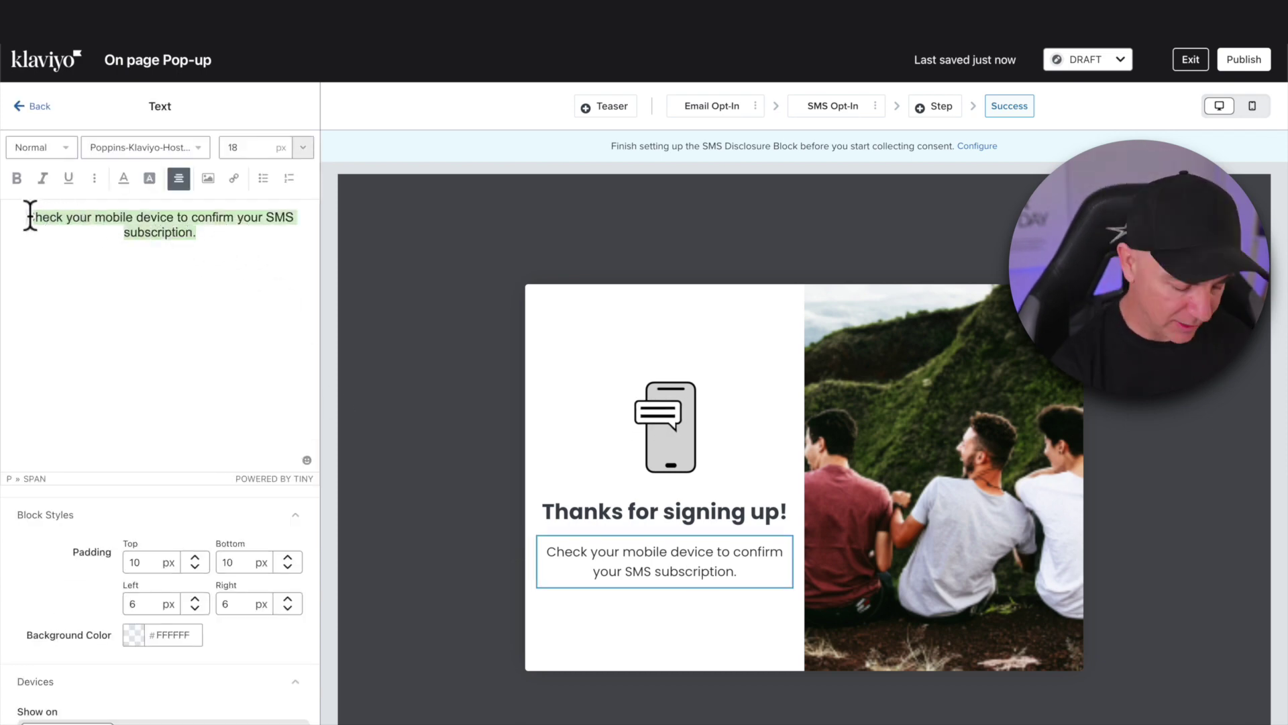
pyautogui.write('Now you can go a')
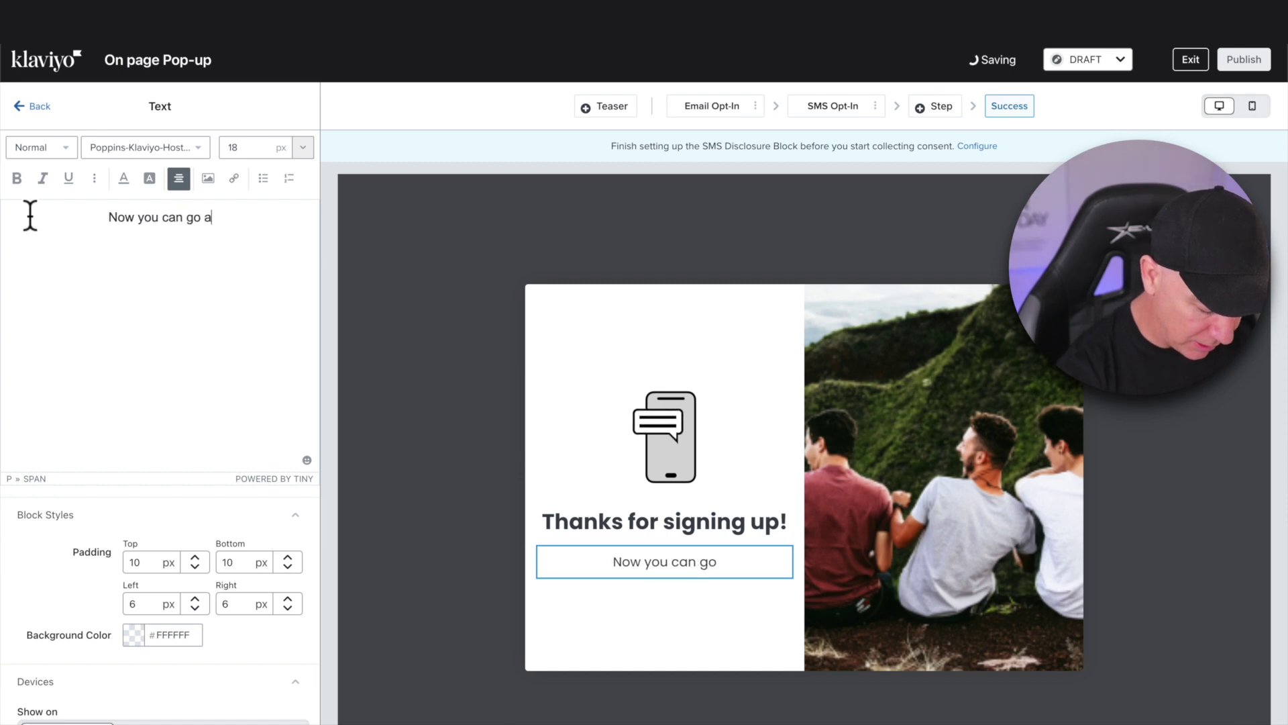
pyautogui.write('nd check out some o')
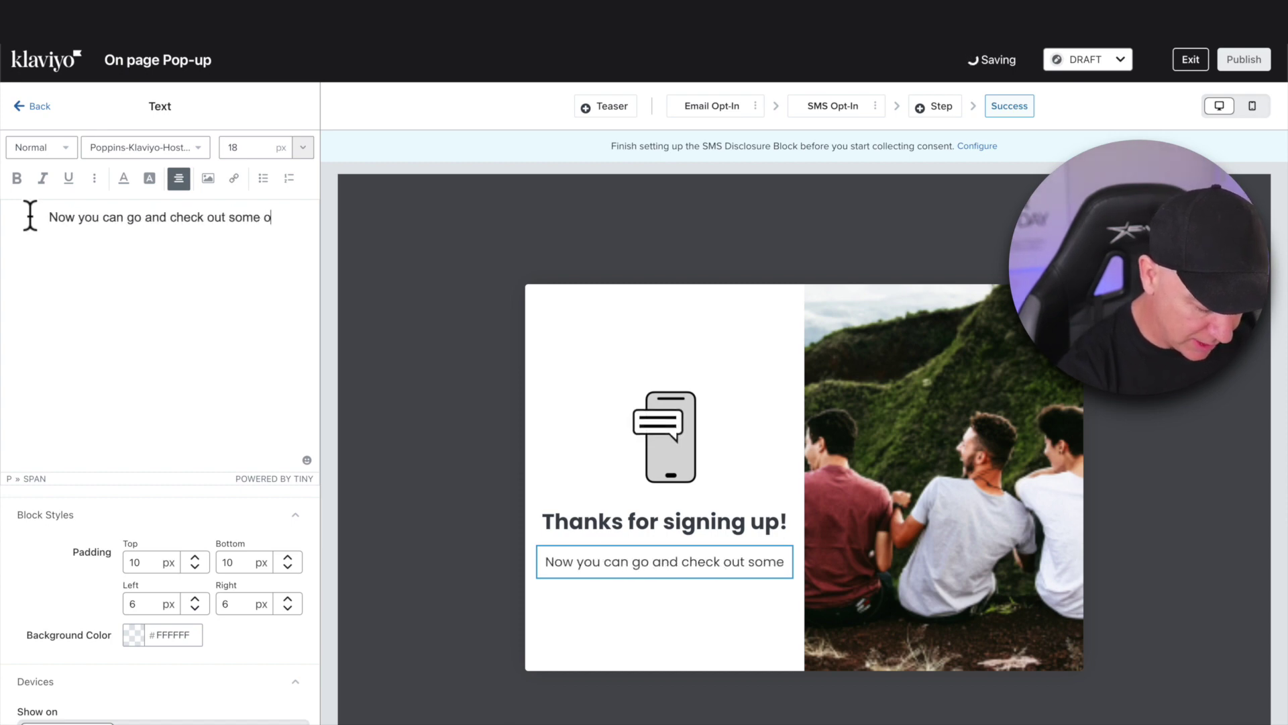
pyautogui.write('f our awesome')
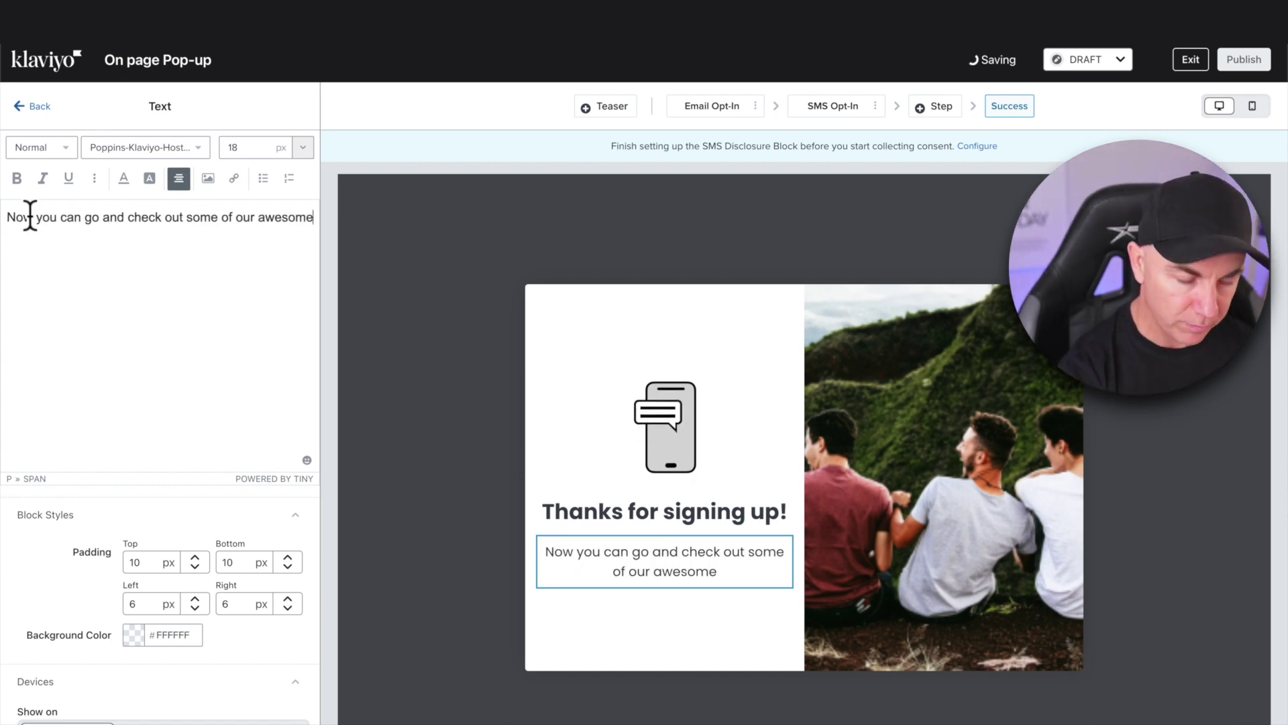
pyautogui.write(' products')
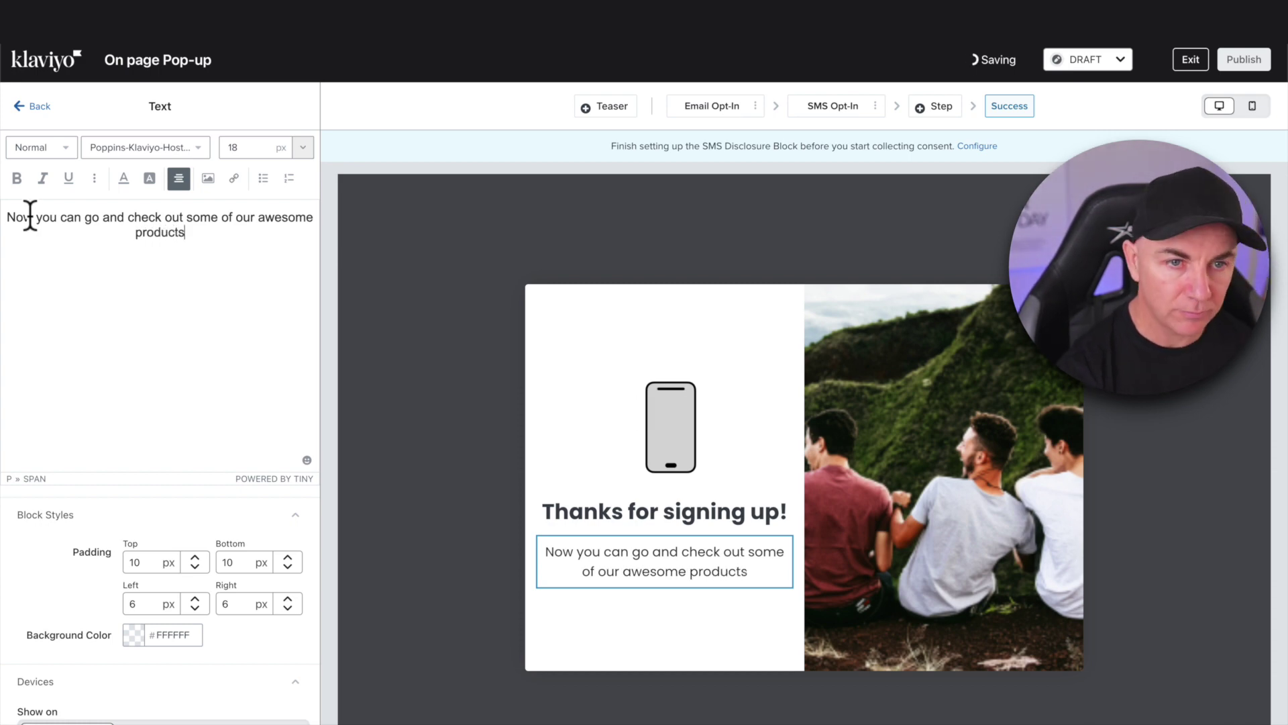
pyautogui.write('.')
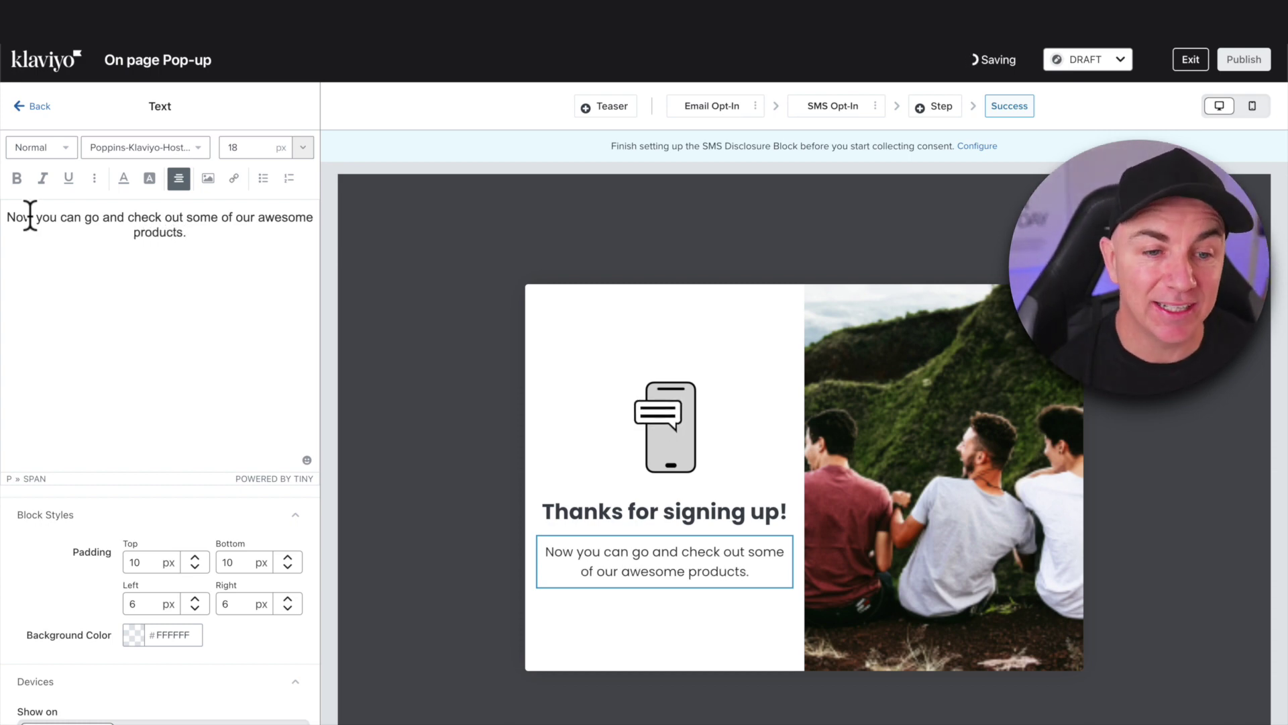
# Add a button block below the success message with the action Go to URL and the text "View our range".
pyautogui.click(40, 107)
pyautogui.click(138, 300)
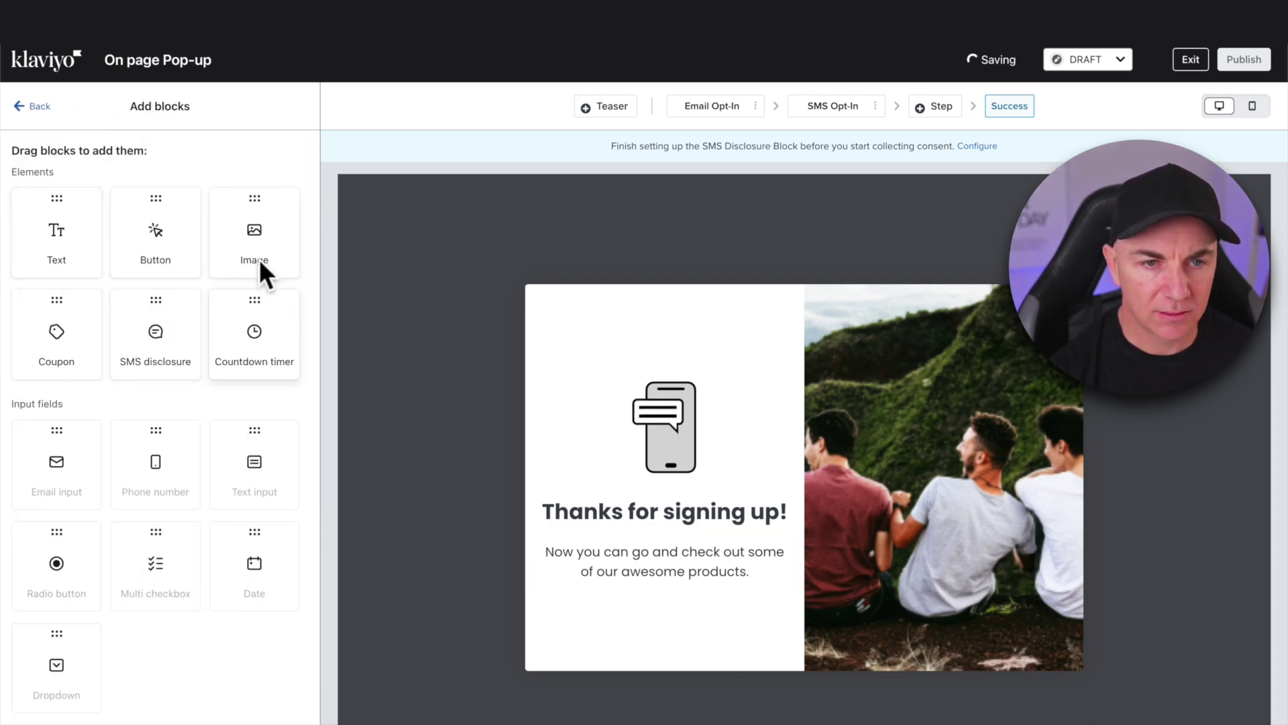
pyautogui.moveTo(144, 230); pyautogui.dragTo(681, 549)
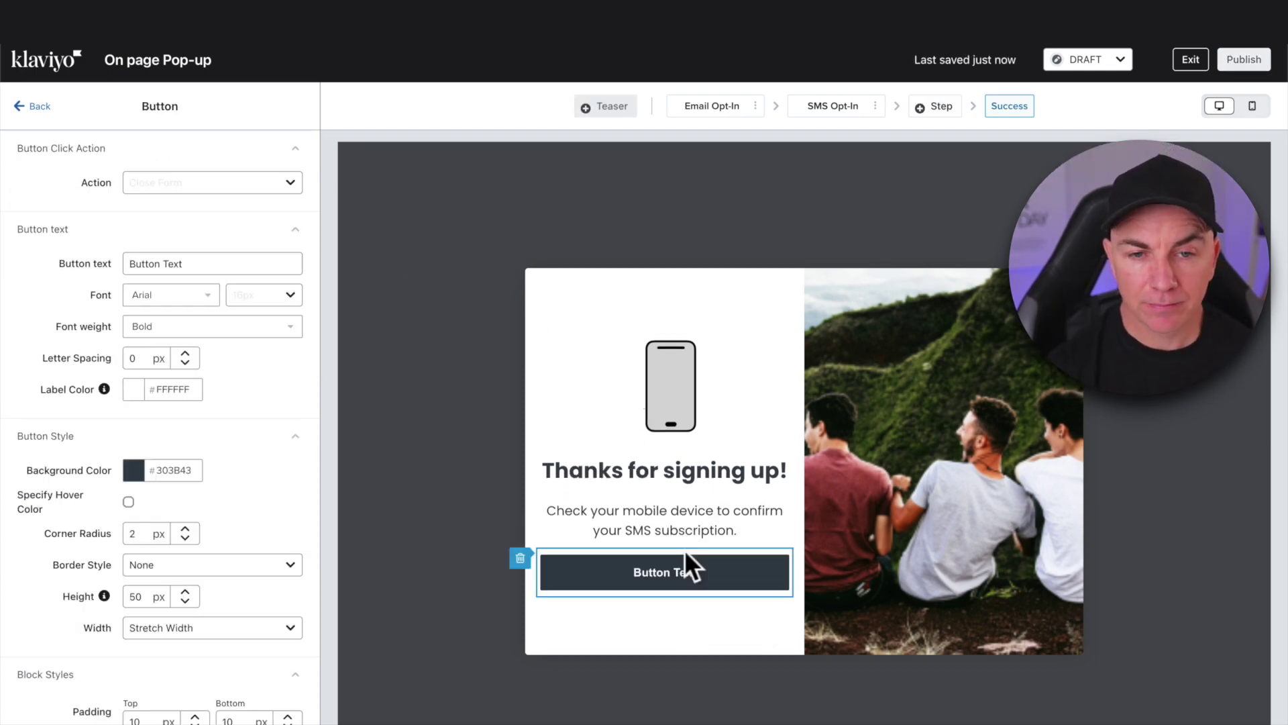
pyautogui.click(187, 186)
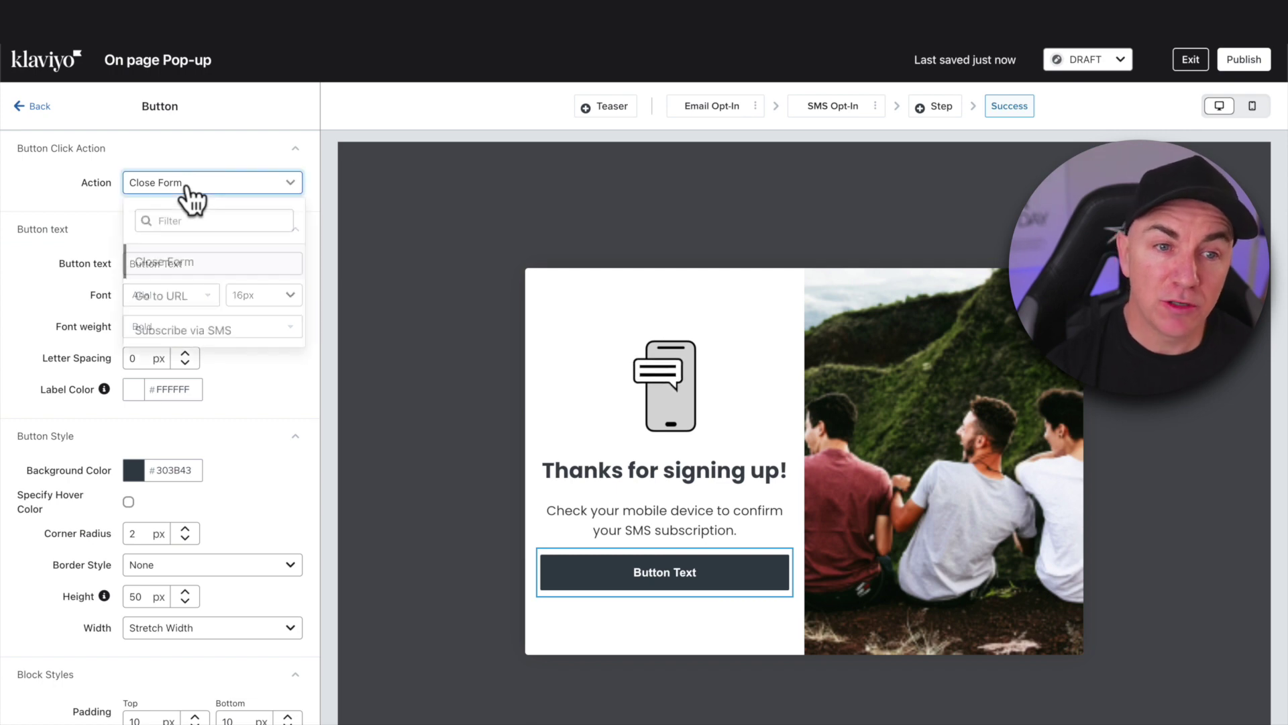
pyautogui.click(178, 296)
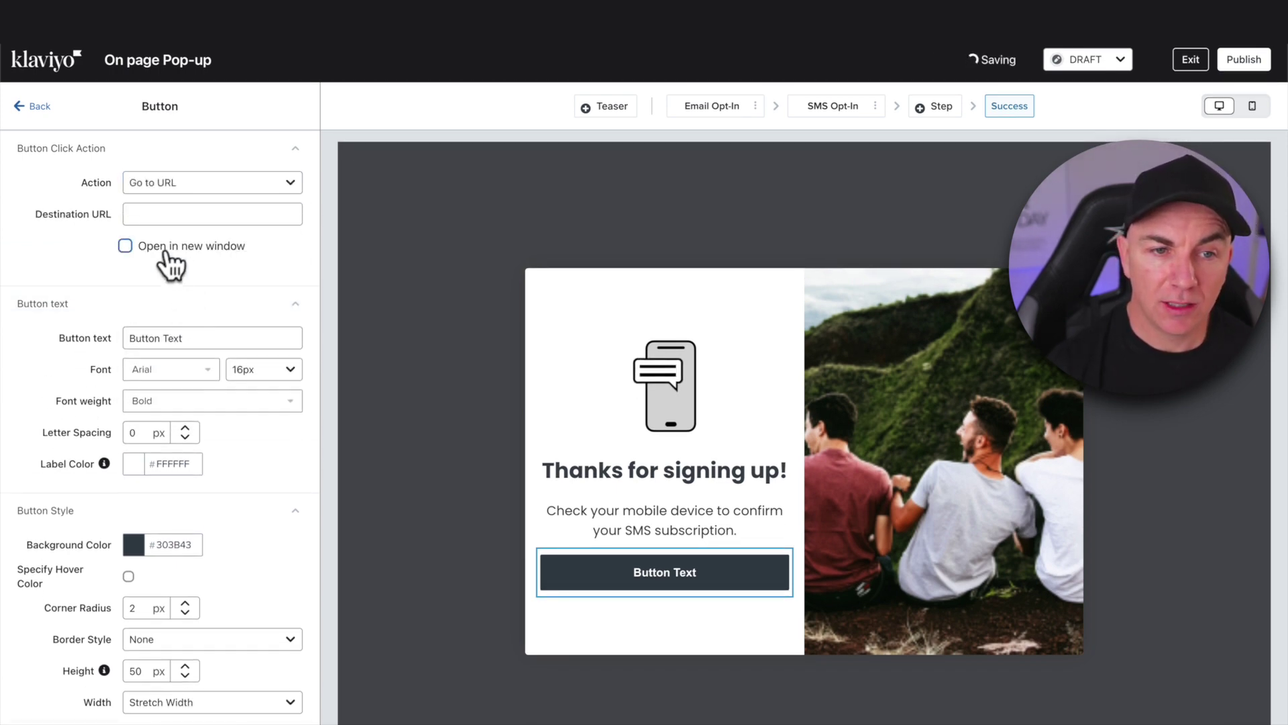
pyautogui.tripleClick(216, 337)
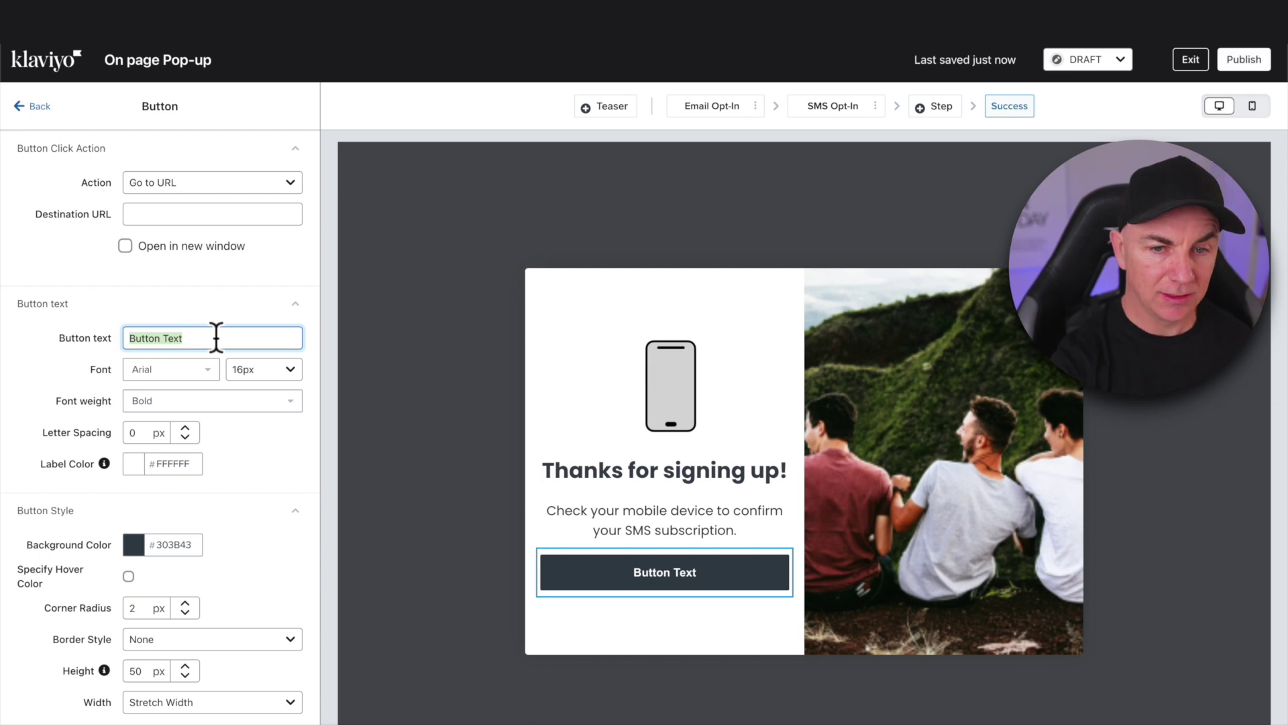
pyautogui.write('View our range')
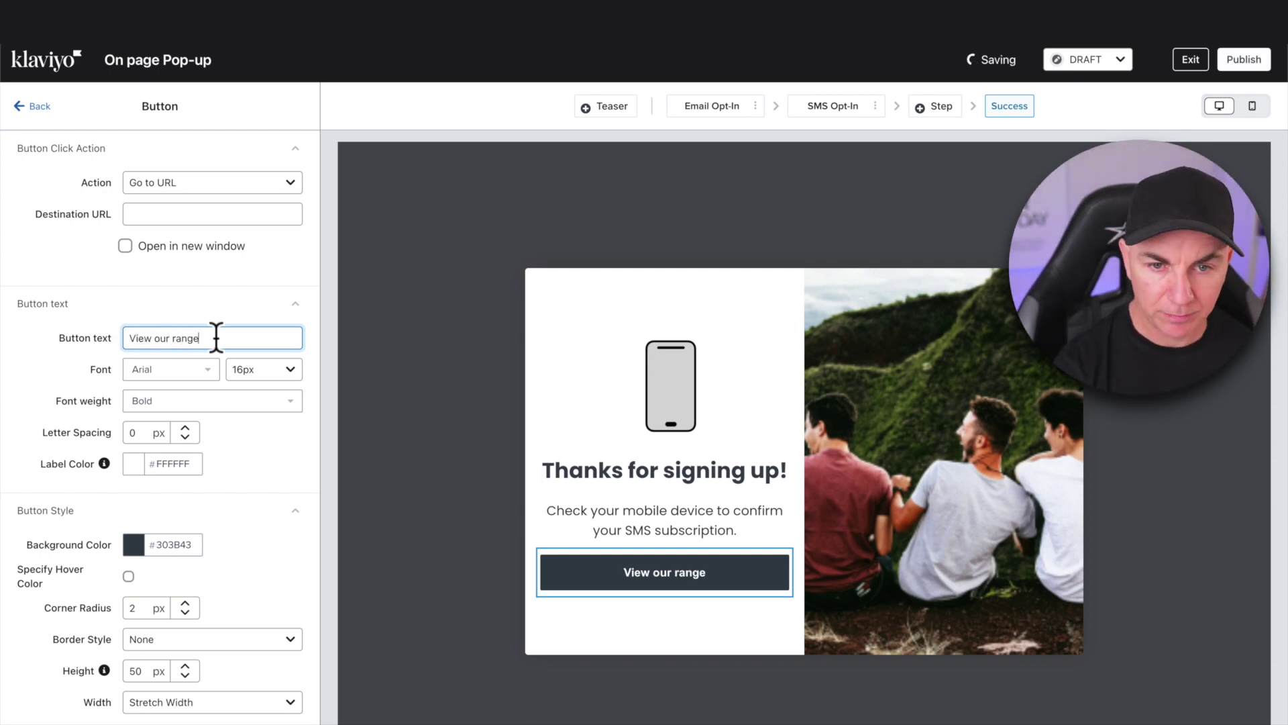
# Copy the ColorPods product page address from the store's browser tab and set it as the "View our range" button's destination URL.
pyautogui.click(213, 214)
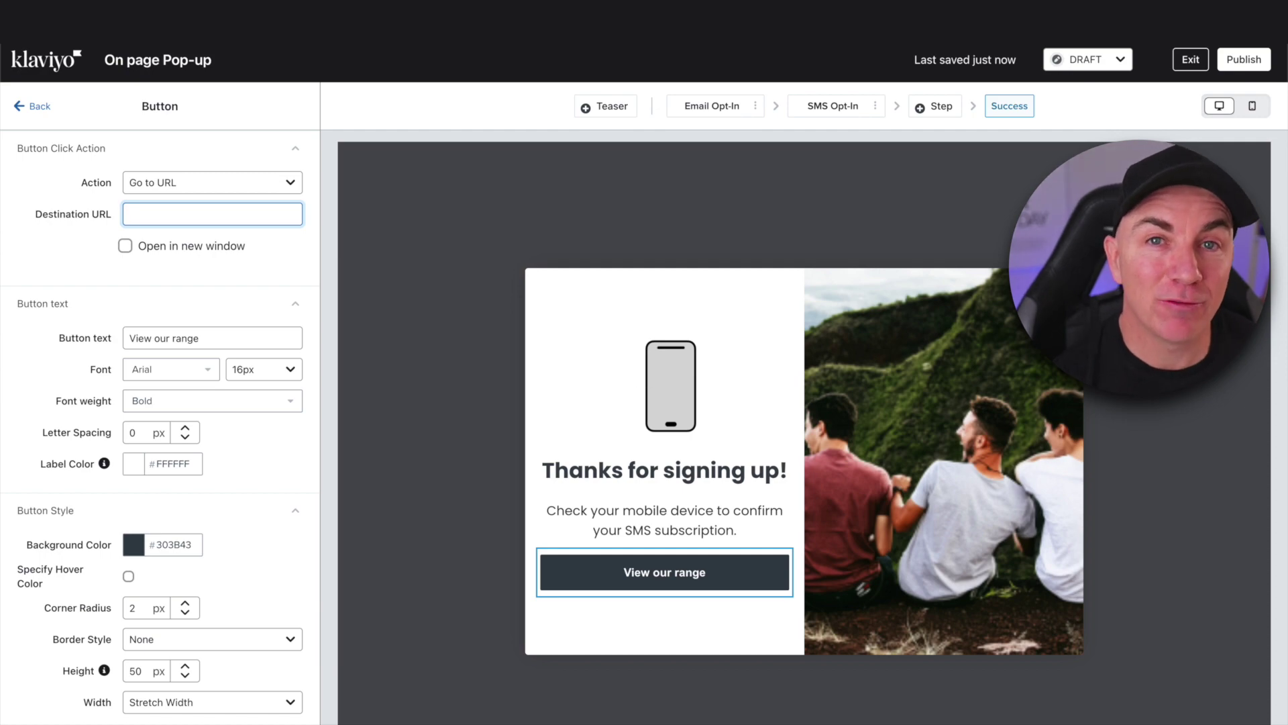
pyautogui.hotkey('ctrl', 'Tab')
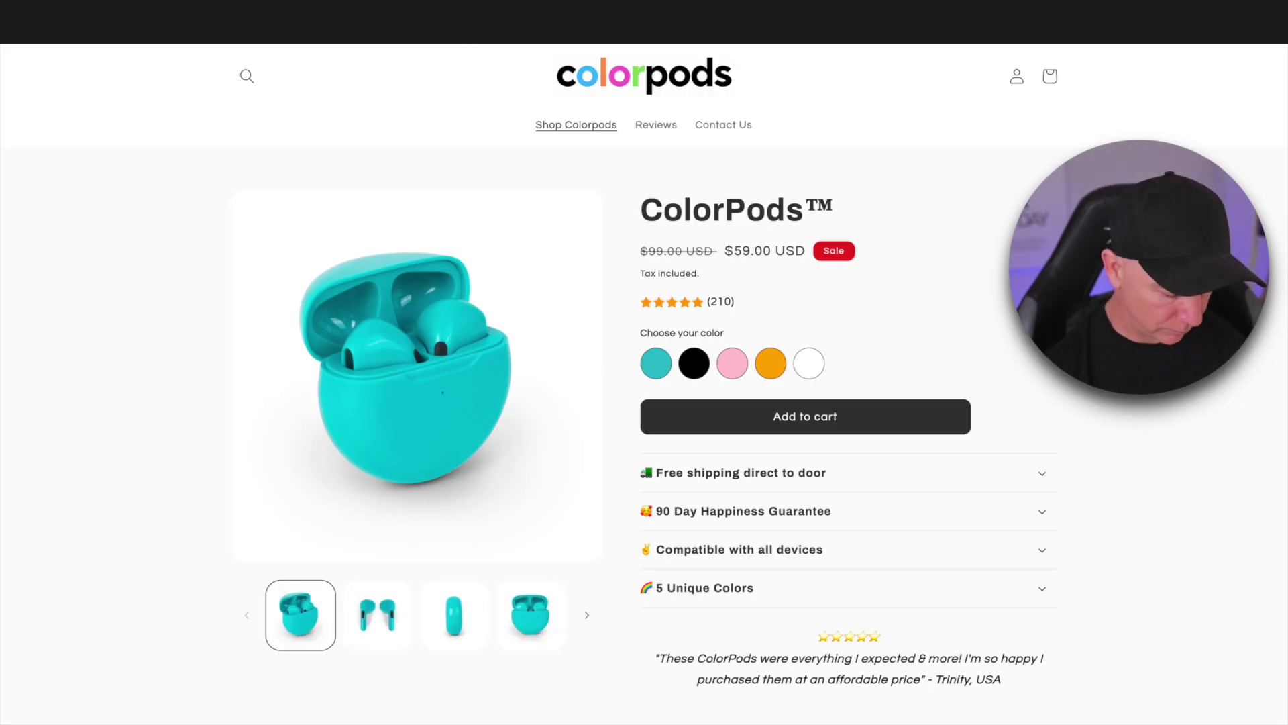
pyautogui.hotkey('ctrl', 'Tab')
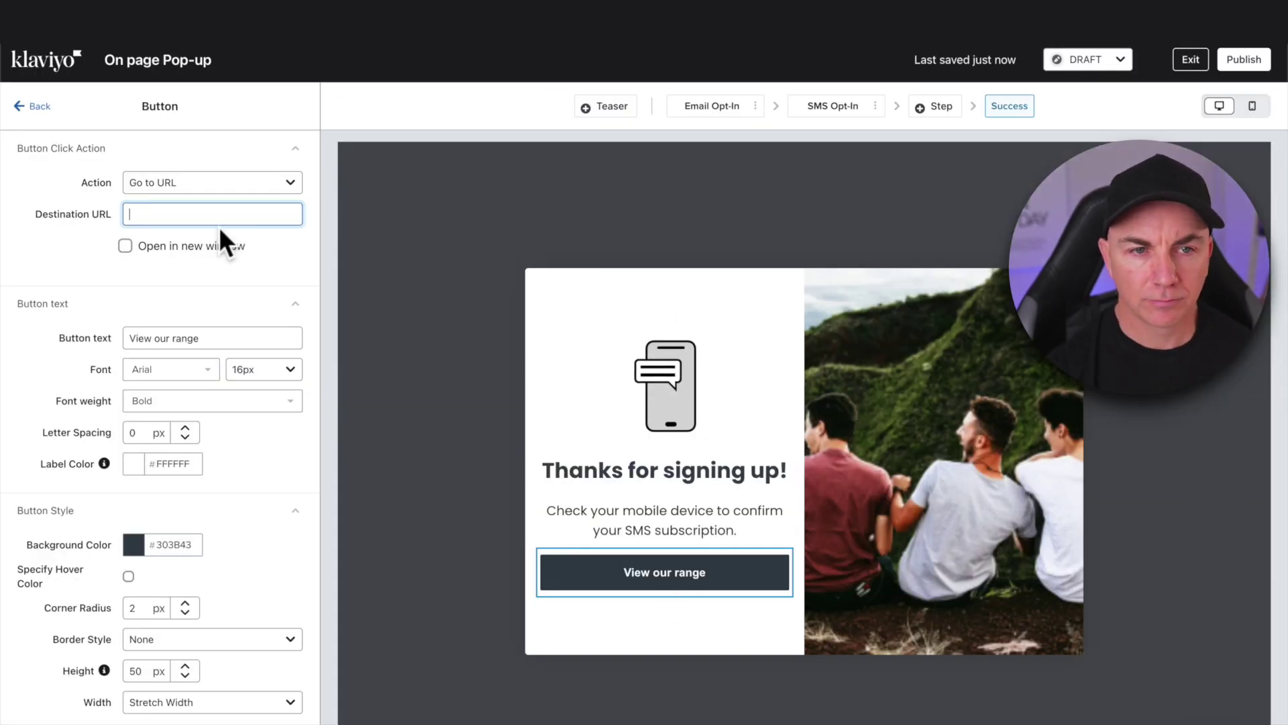
pyautogui.hotkey('ctrl', 'v')
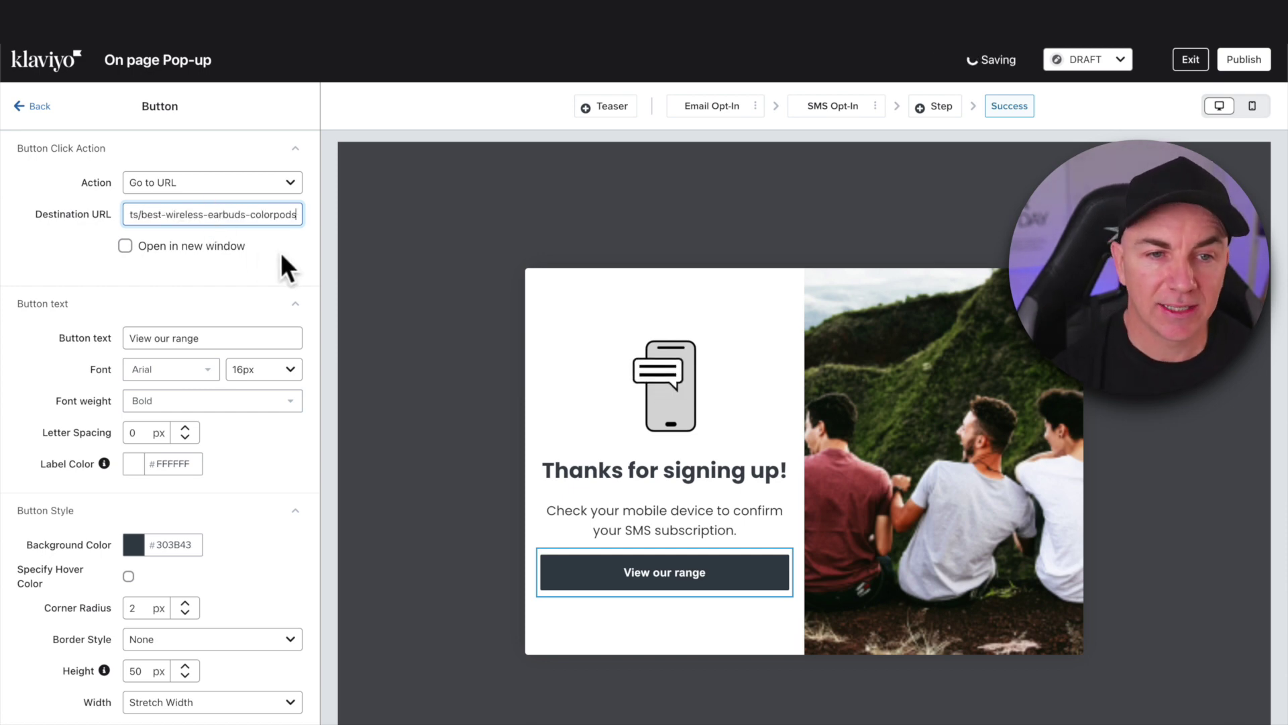
pyautogui.click(288, 252)
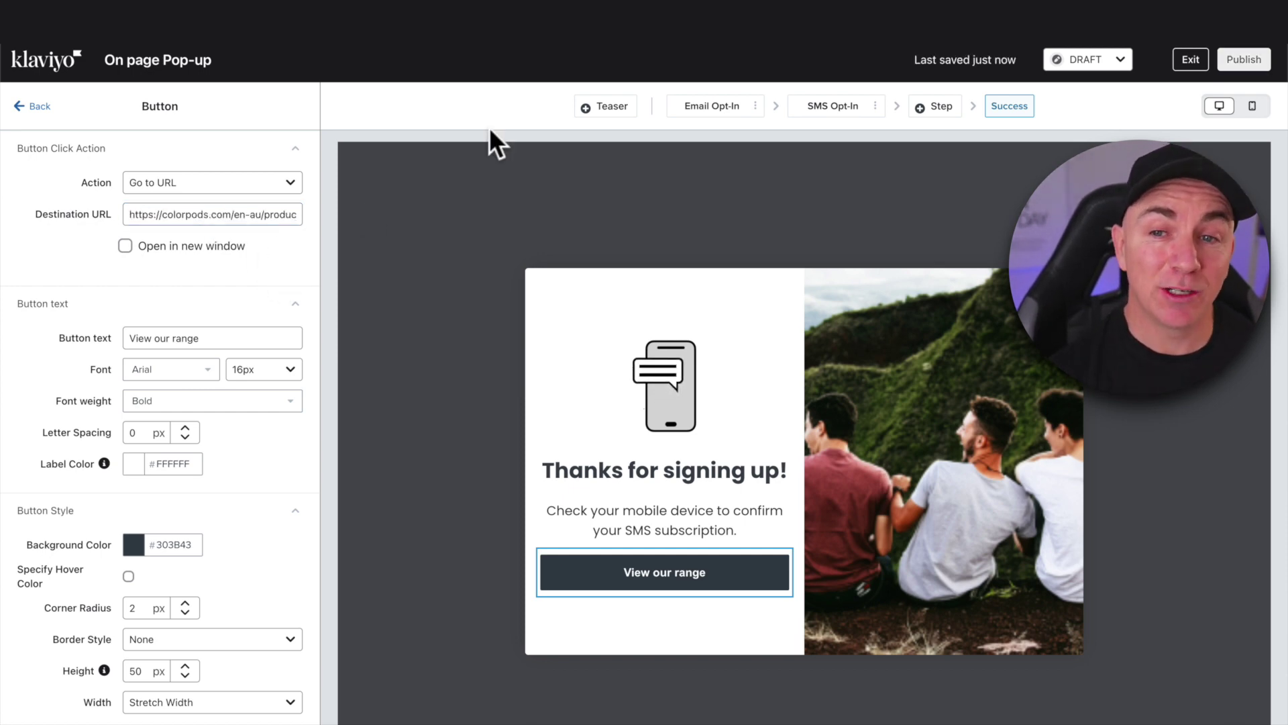
# Publish the On page Pop-up form and exit the form editor.
pyautogui.click(1245, 59)
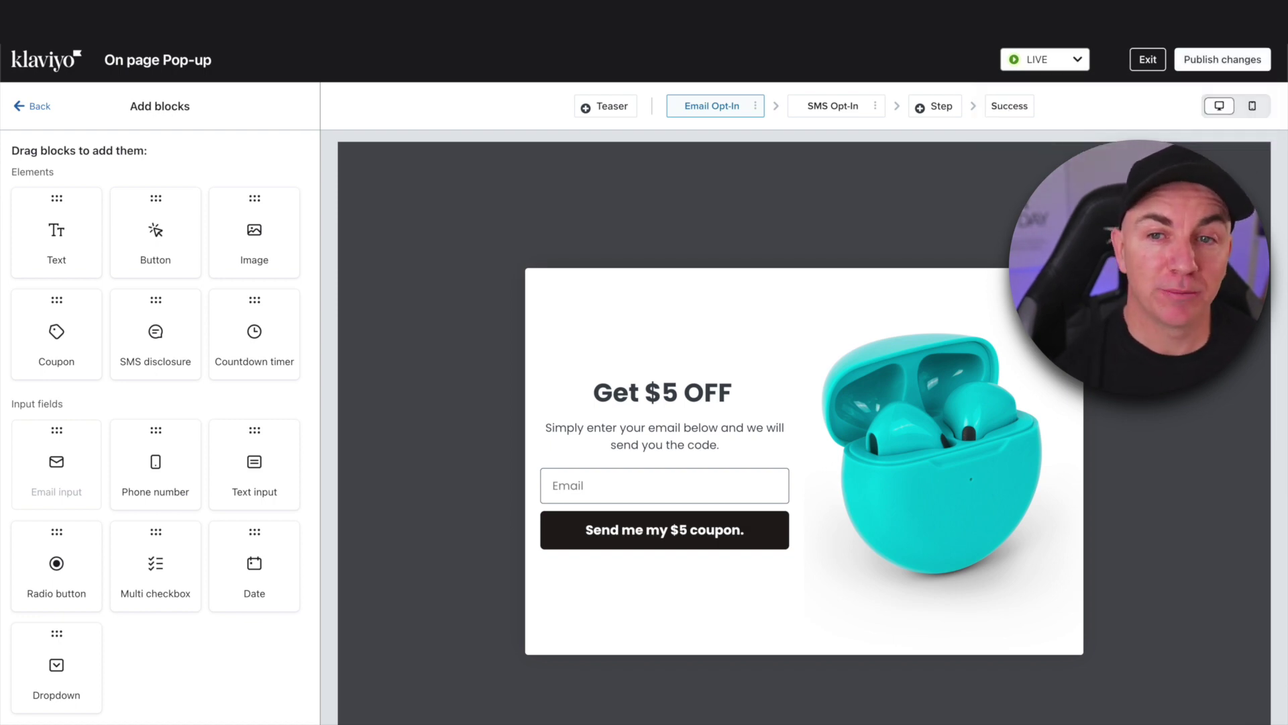
pyautogui.click(1148, 59)
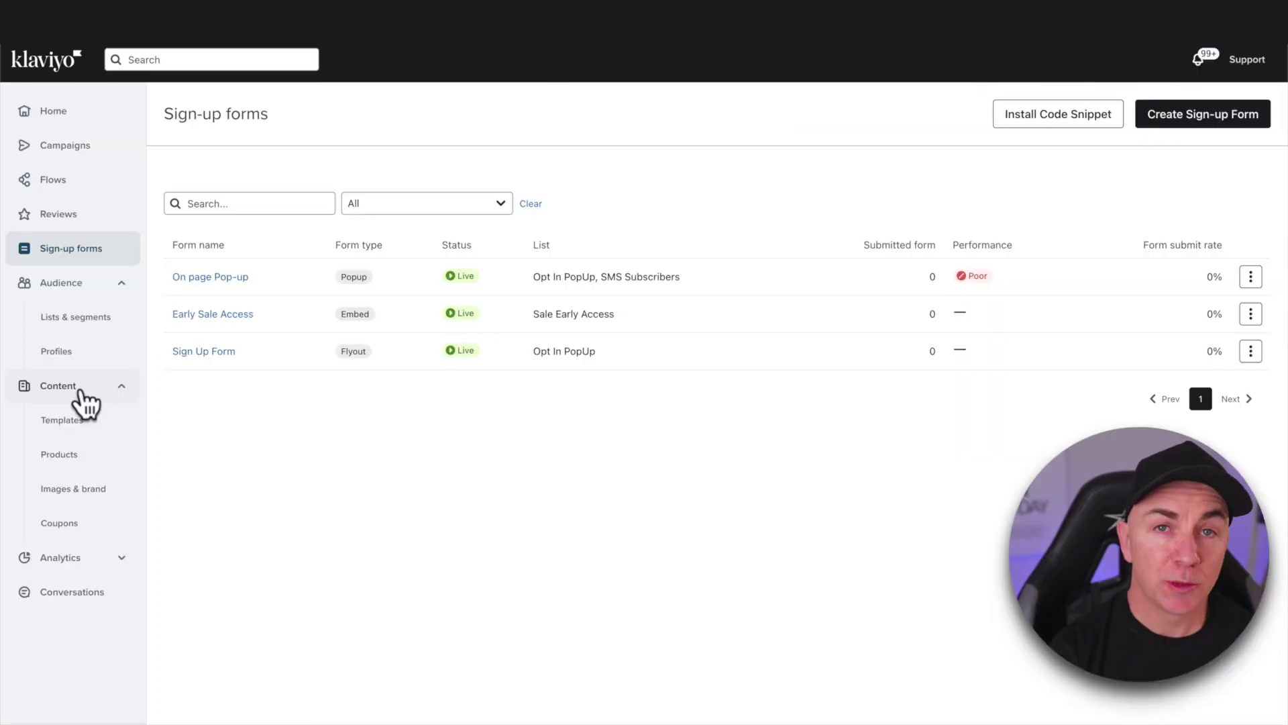
# Start a new Shopify coupon in the Coupons section, with the name "Welcome" and the prefix "WEL".
pyautogui.click(54, 530)
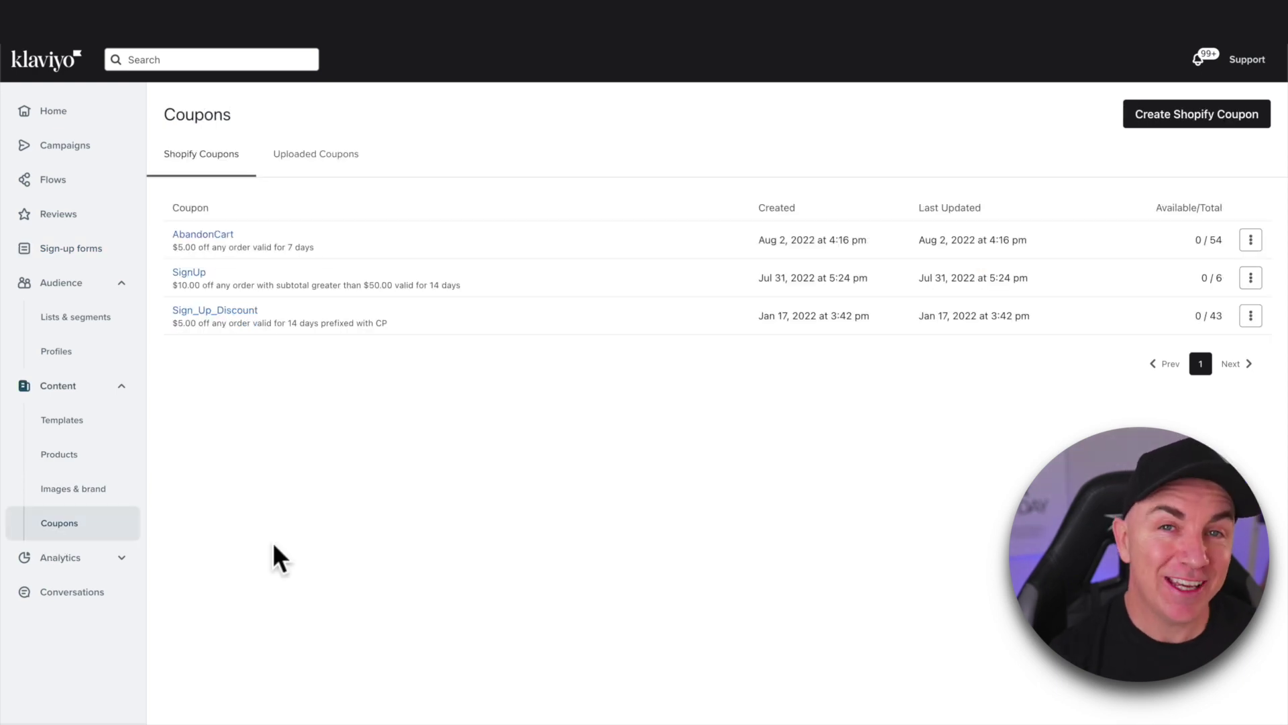
pyautogui.click(1190, 119)
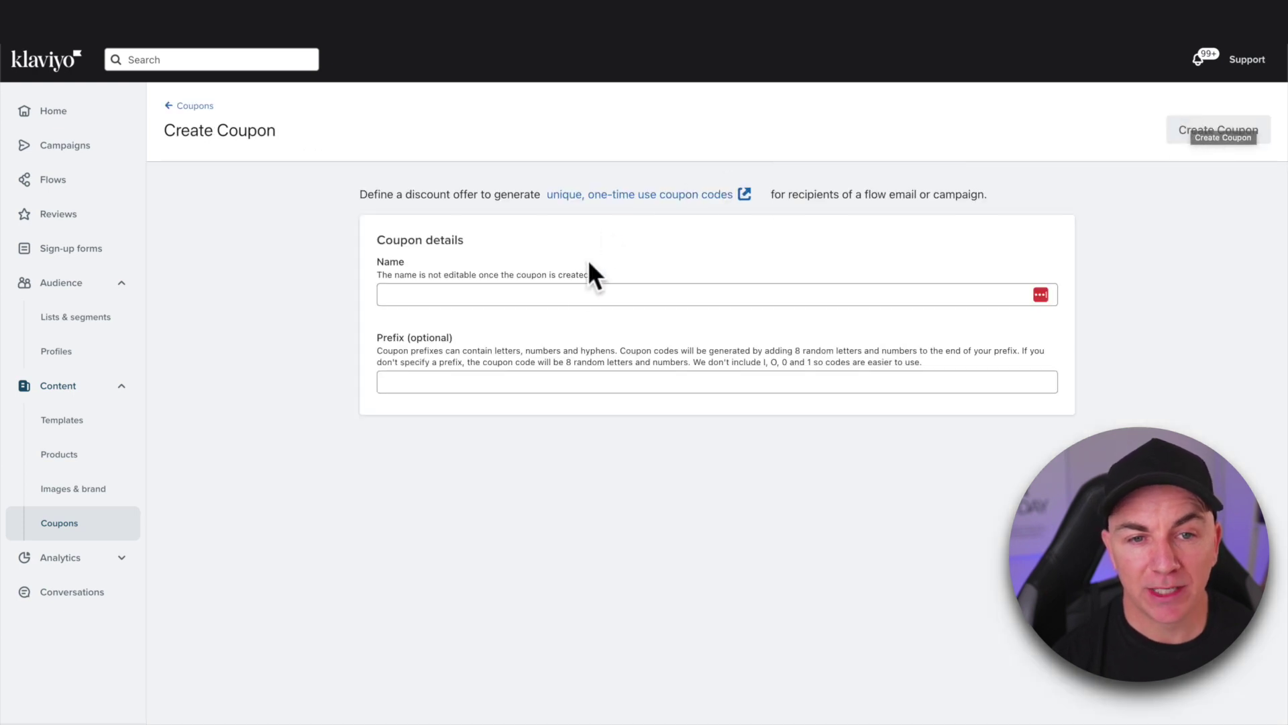
pyautogui.click(565, 295)
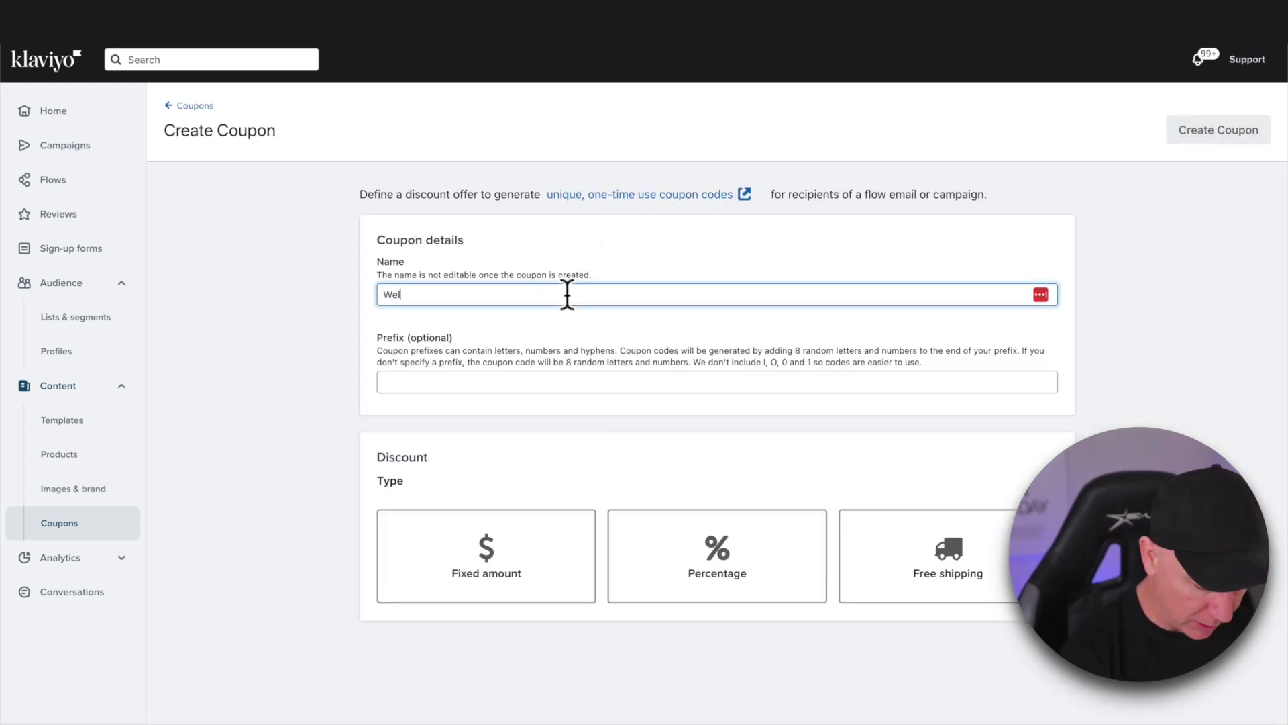
pyautogui.click(500, 382)
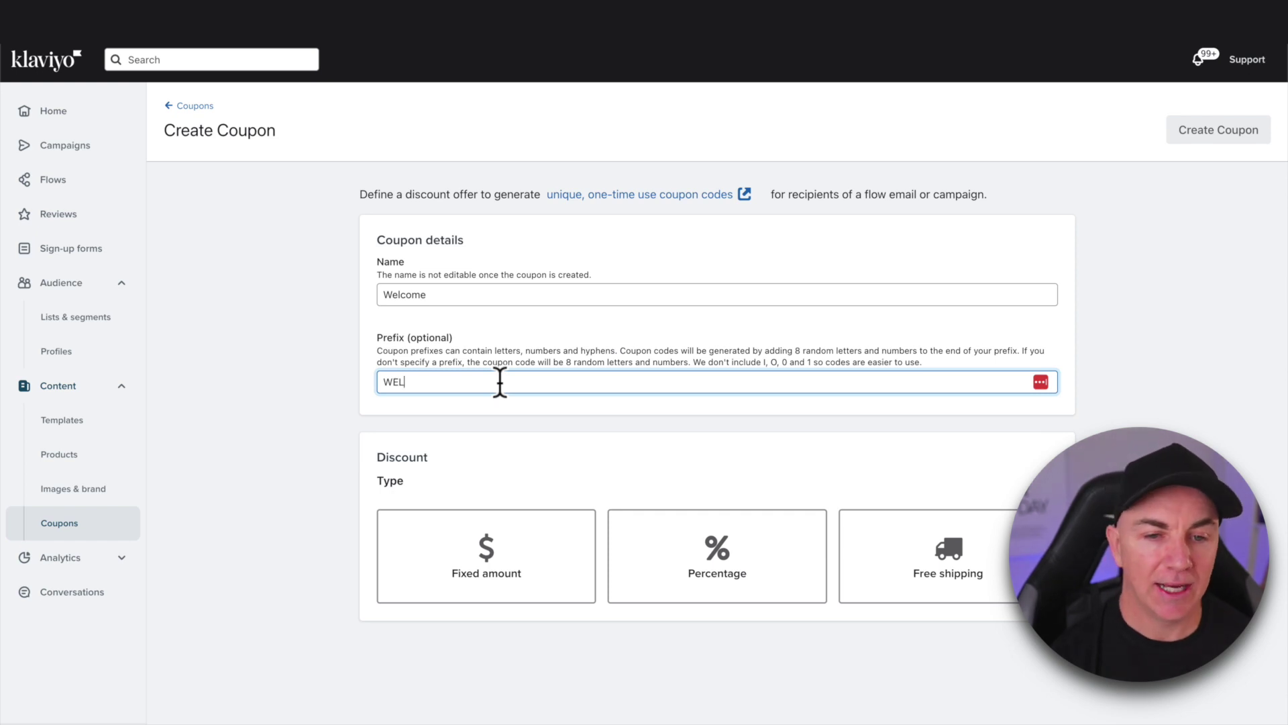
# Make the coupon's discount a fixed amount with a value of $5 off.
pyautogui.click(494, 530)
pyautogui.scroll(-2, 330, 512)
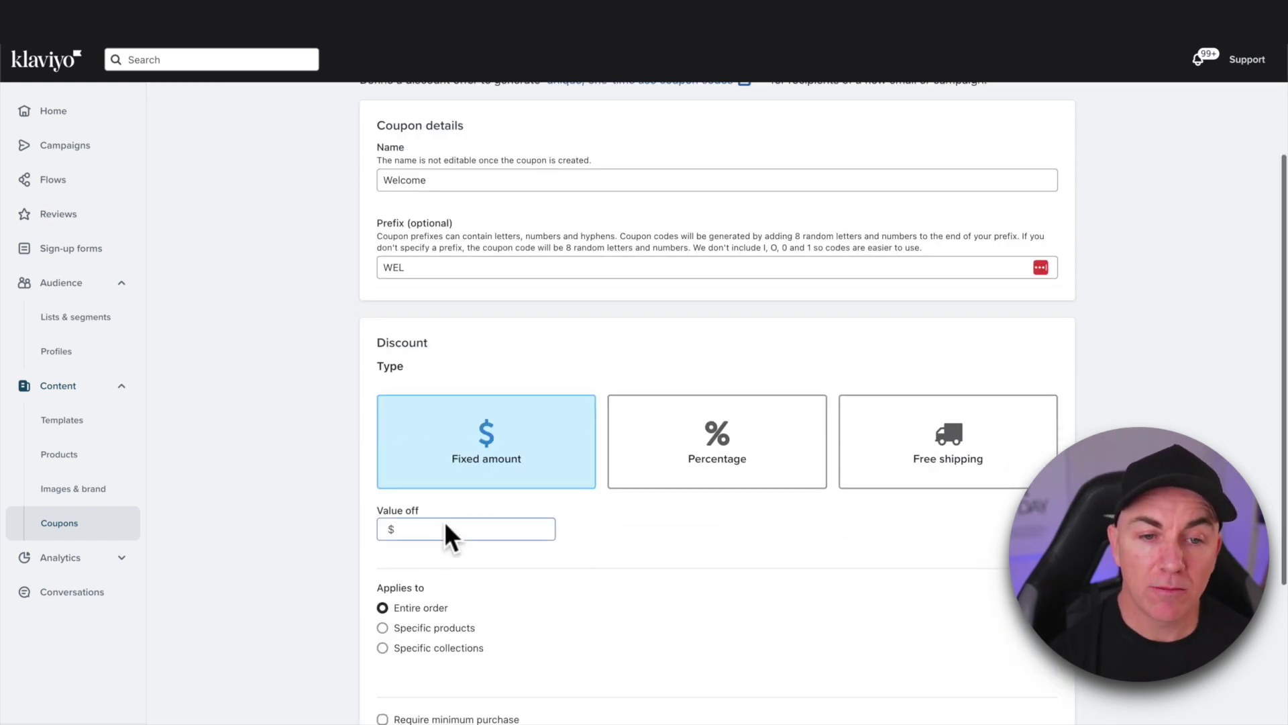
pyautogui.click(445, 529)
pyautogui.click(321, 505)
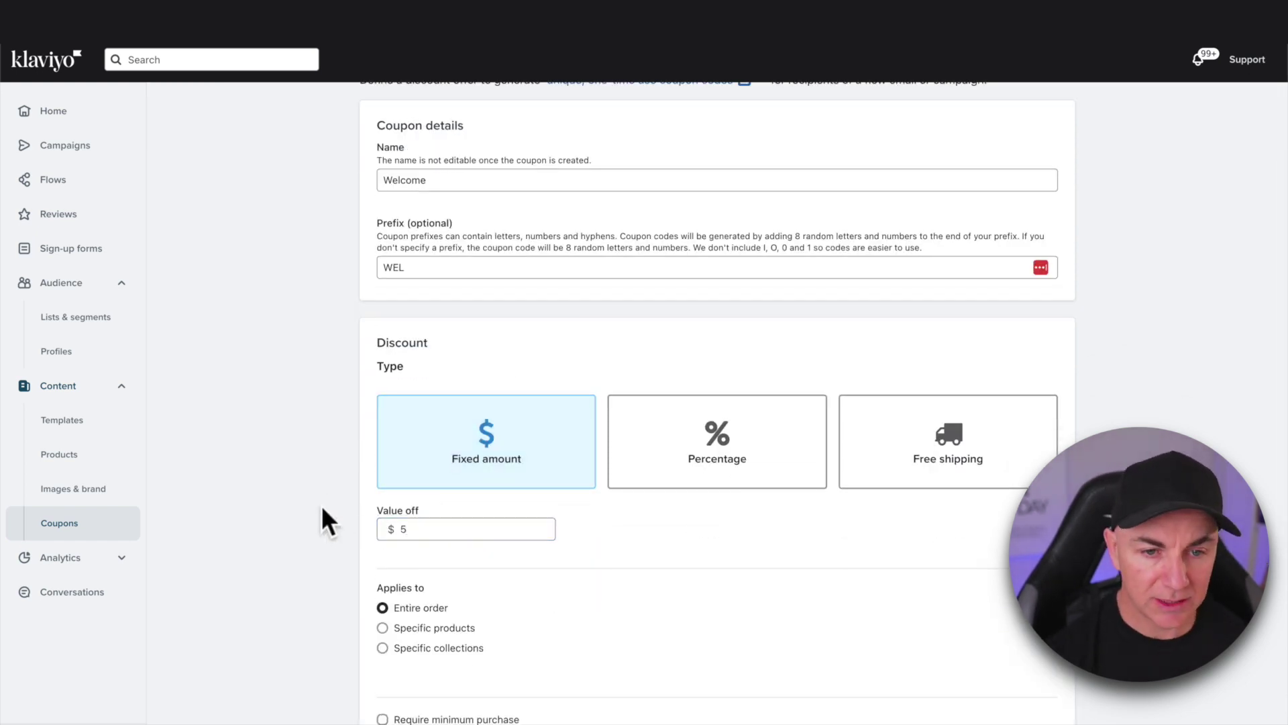
# Require a minimum purchase for the coupon and set the minimum purchase amount to $50.
pyautogui.scroll(-2, 320, 505)
pyautogui.scroll(-3, 314, 496)
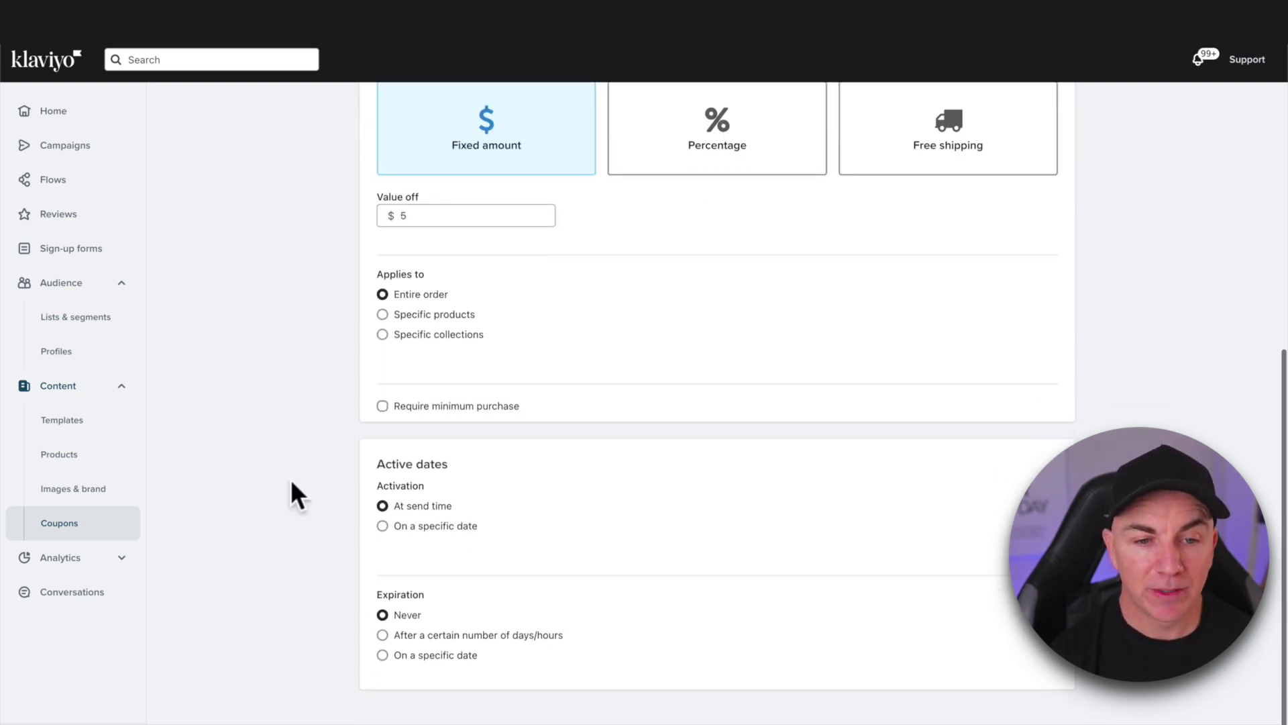
pyautogui.click(383, 406)
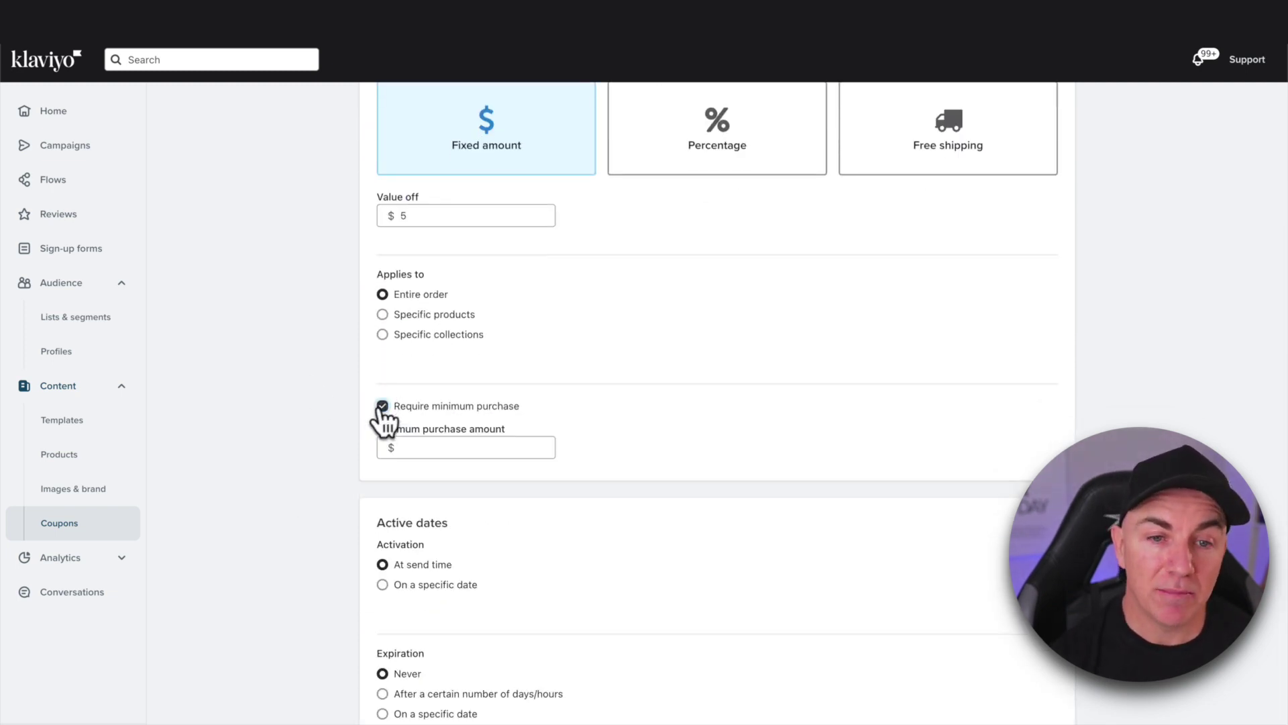
pyautogui.click(406, 449)
pyautogui.write('50')
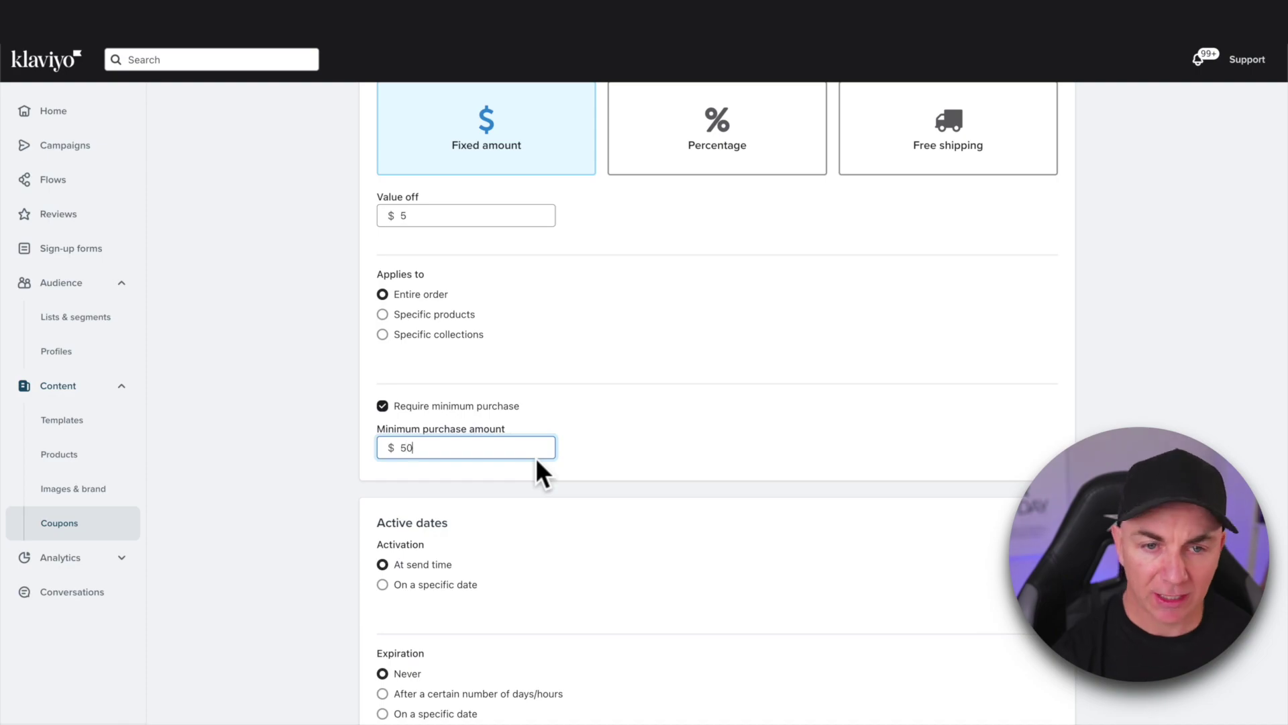